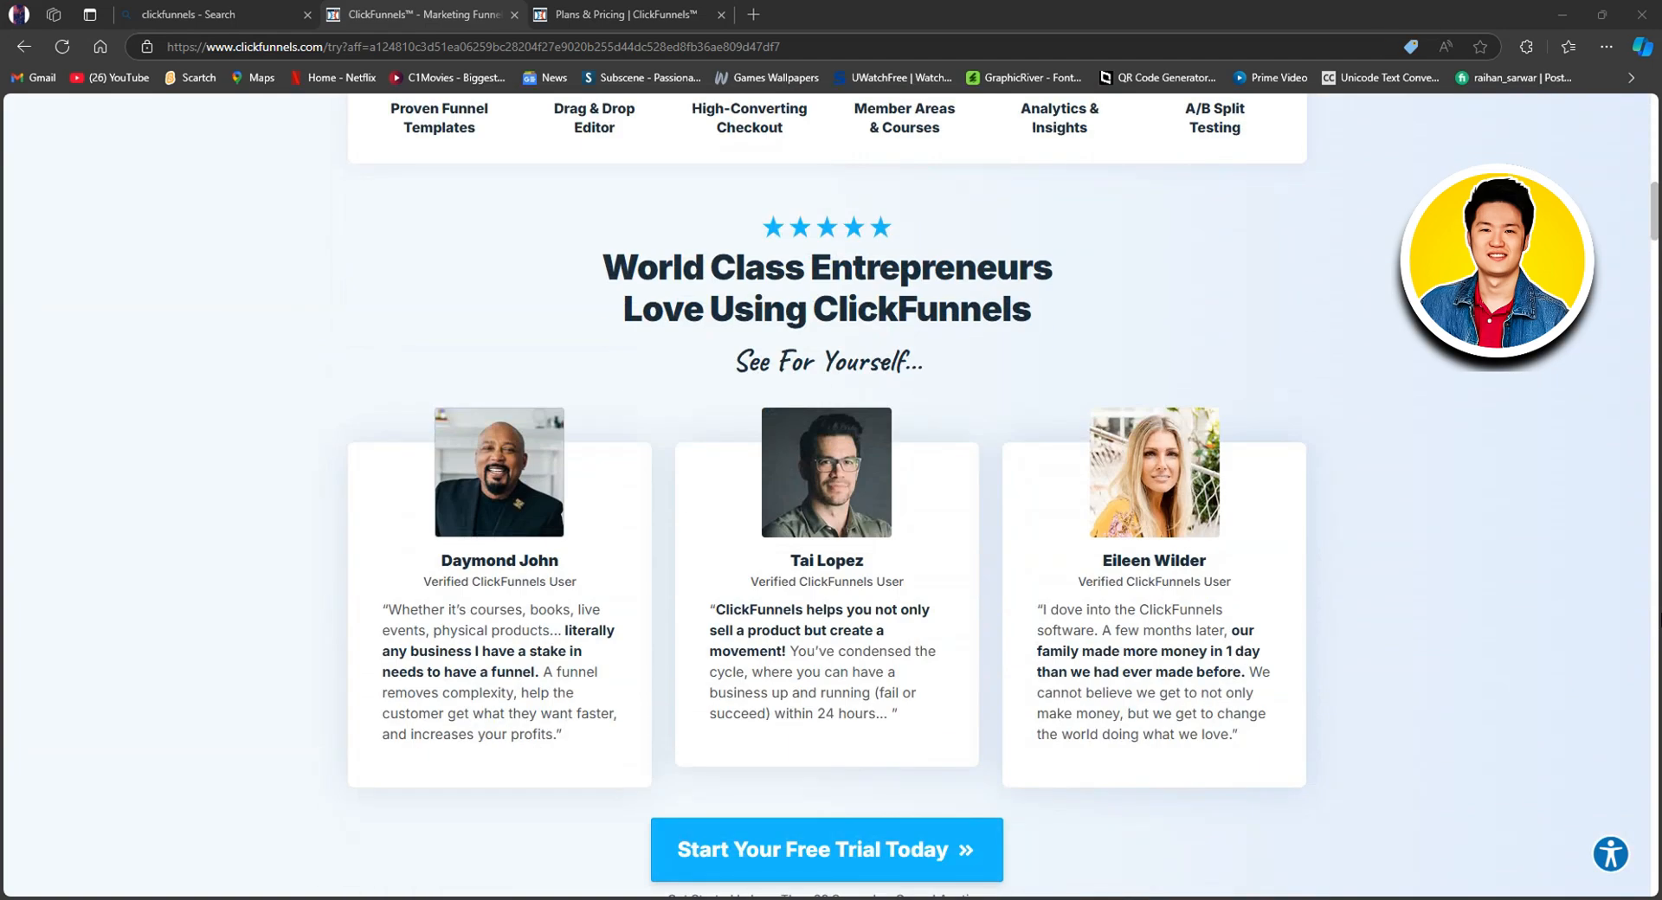
- Examine the ClickFunnels landing page, including its customer testimonials and the sections explaining why to use a funnel
scroll(831, 493, "down", 1)
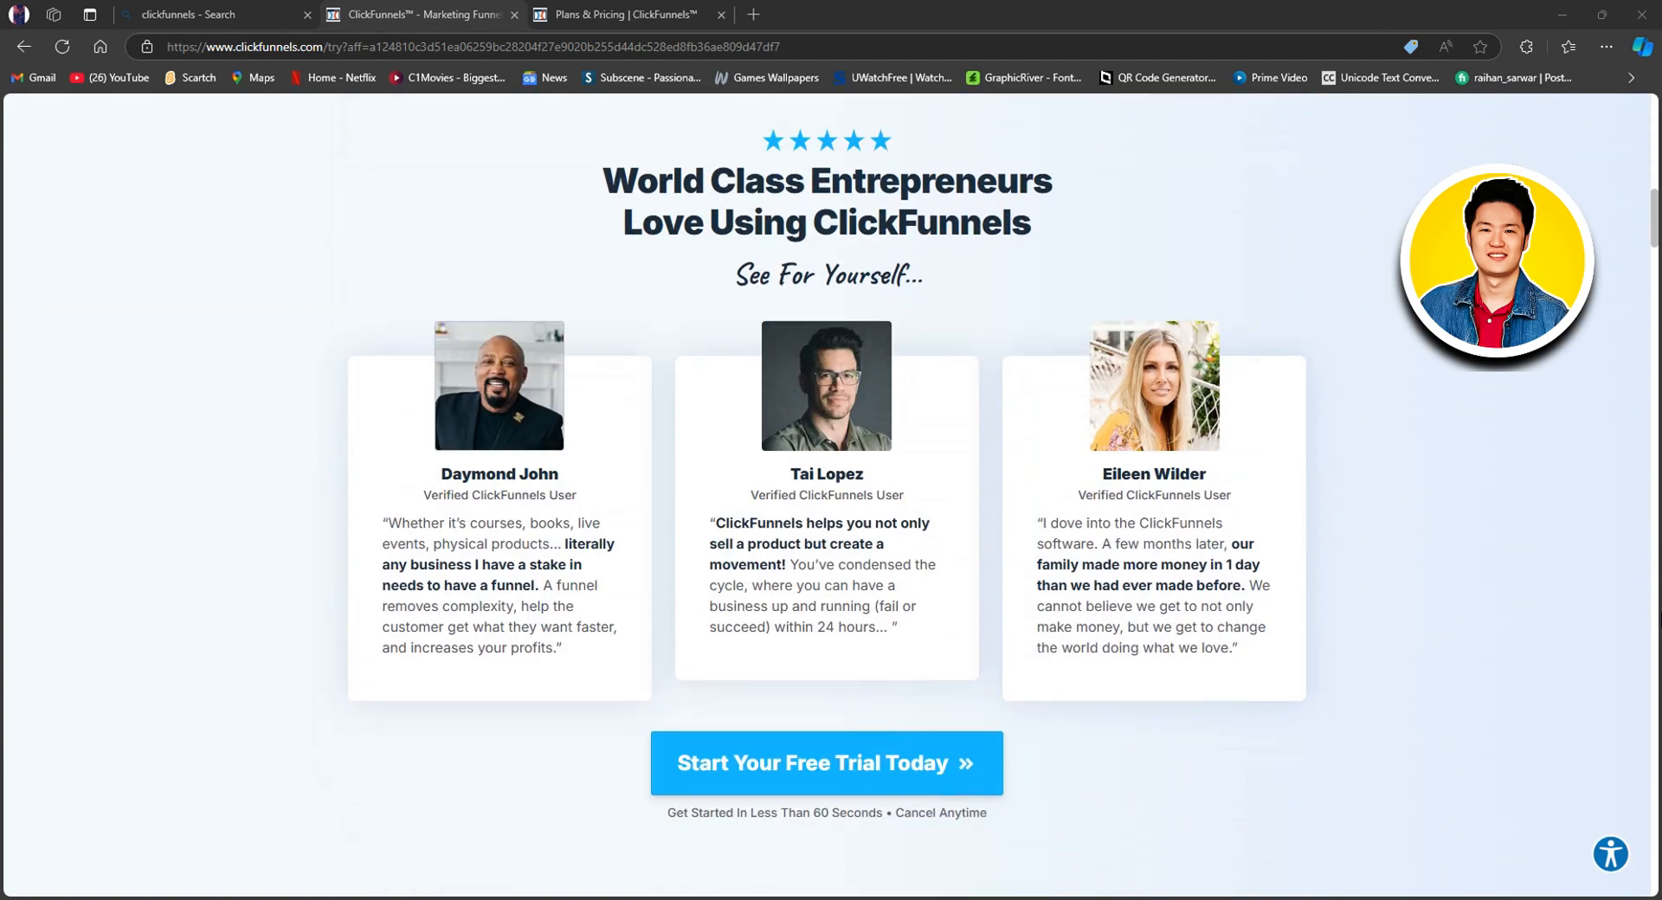
scroll(831, 493, "down", 5)
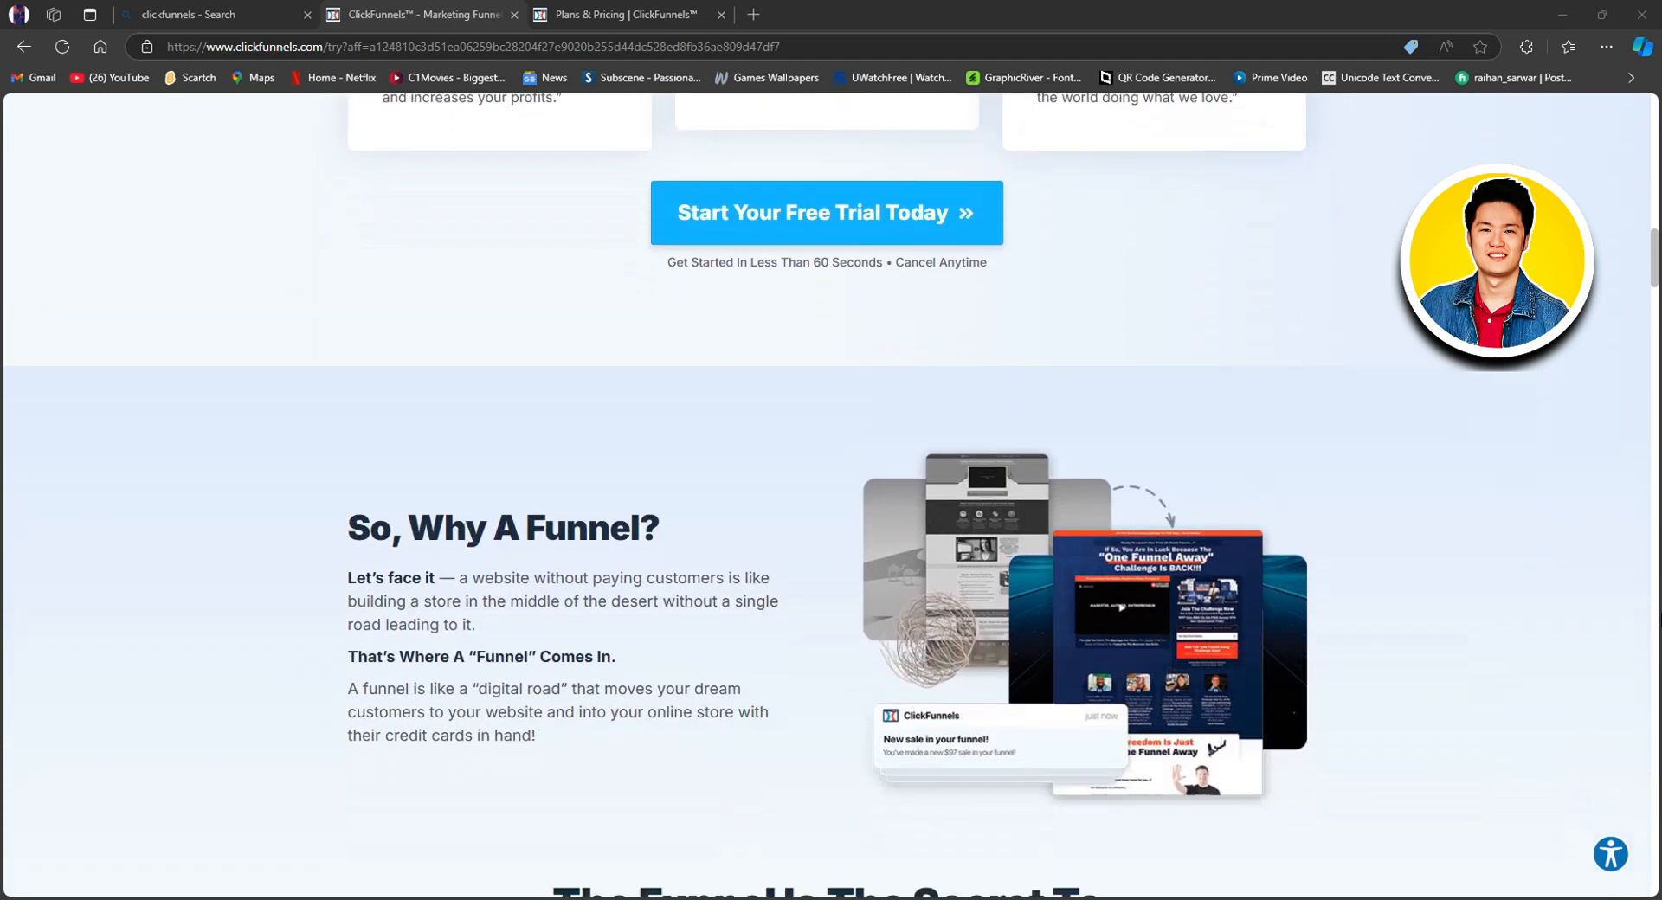
scroll(831, 494, "down", 2)
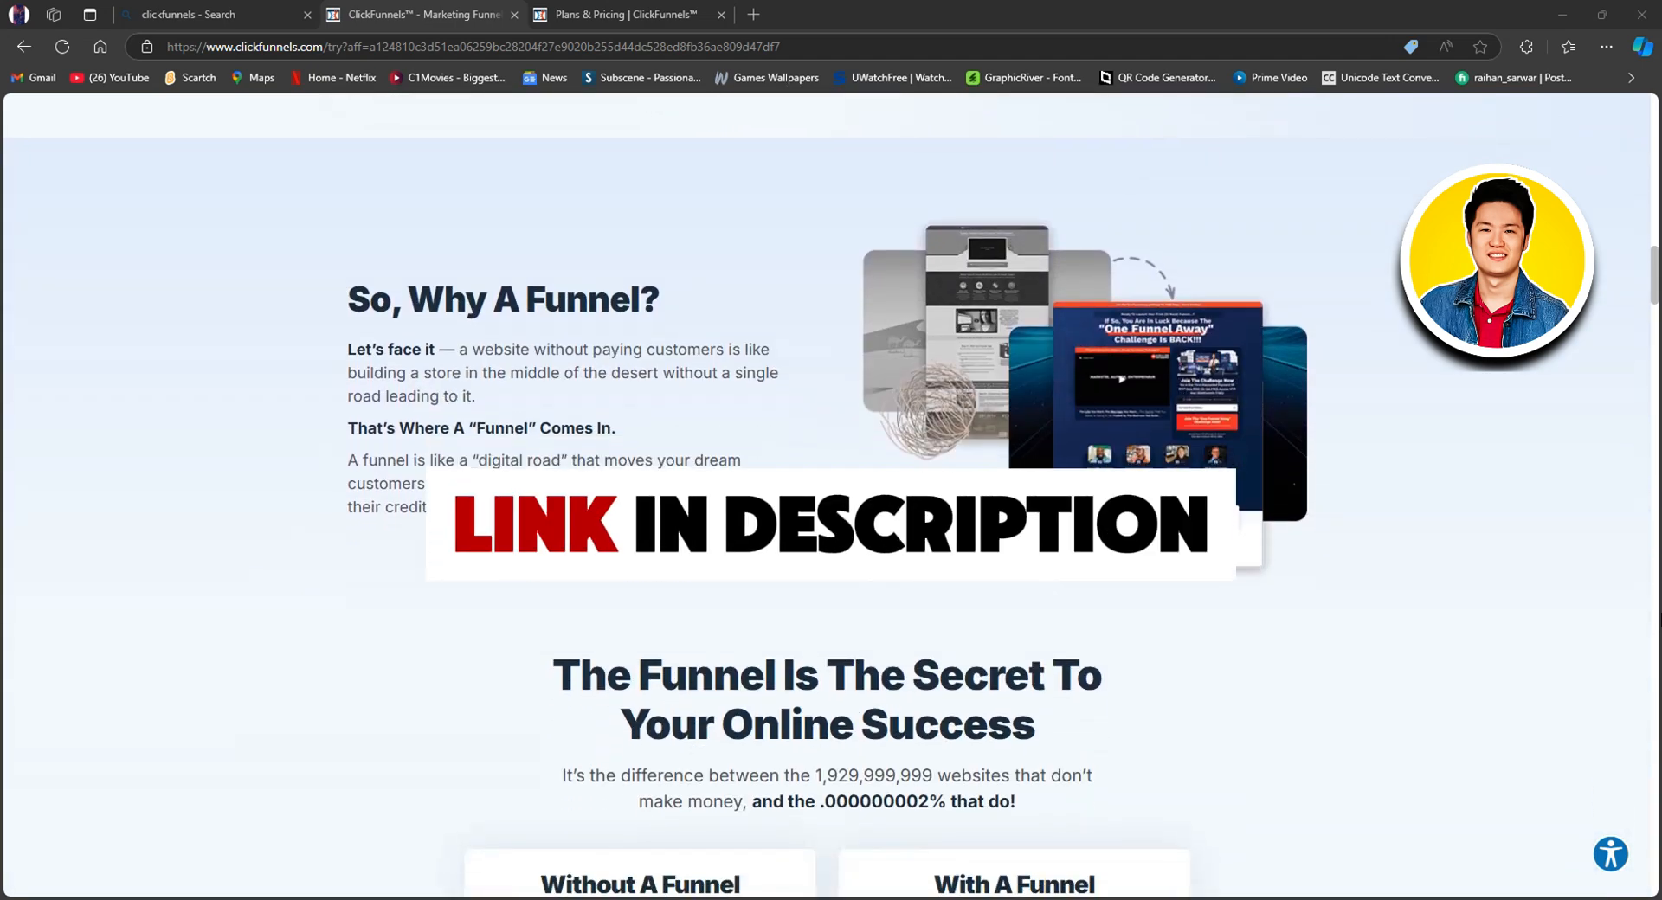
scroll(830, 493, "down", 3)
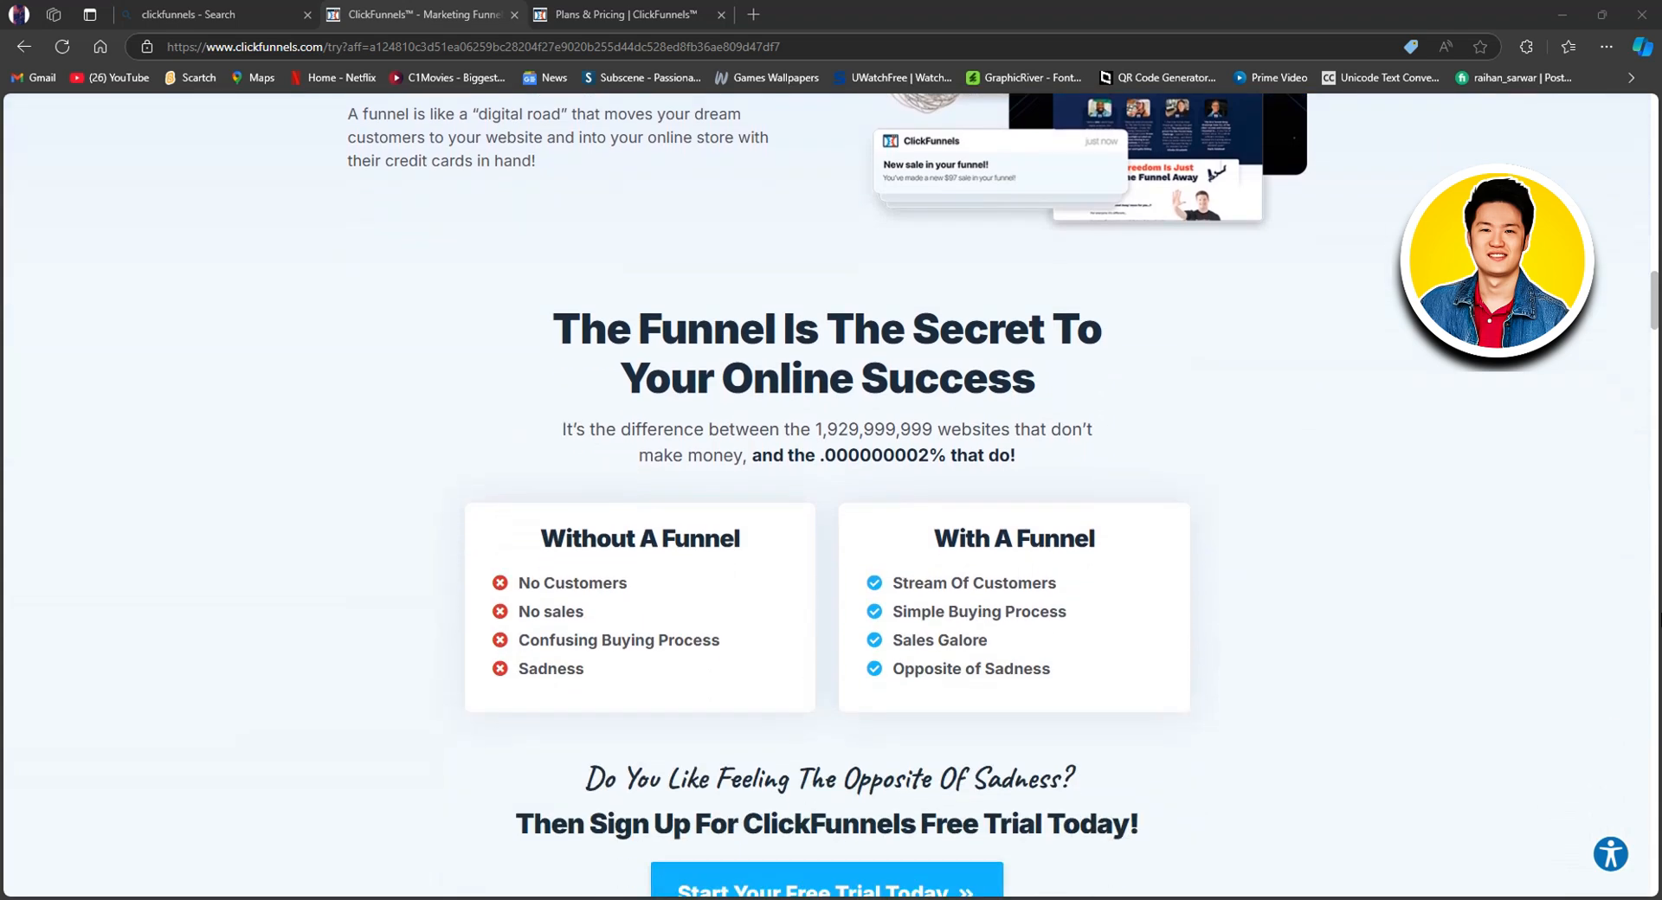
scroll(831, 494, "down", 1)
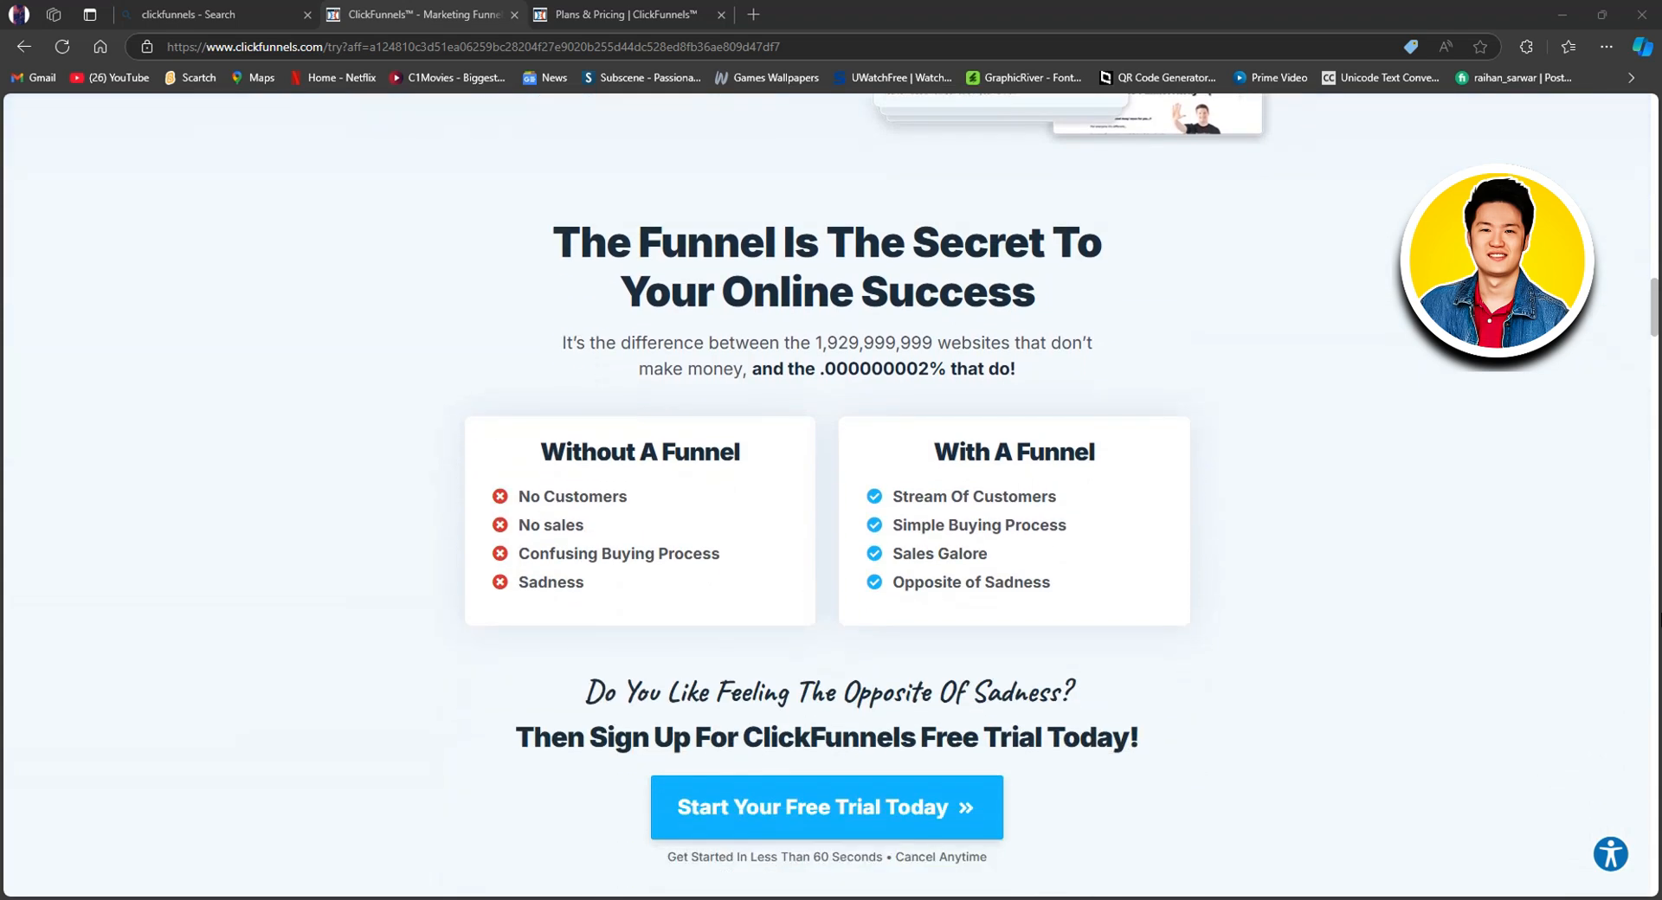
scroll(831, 493, "down", 5)
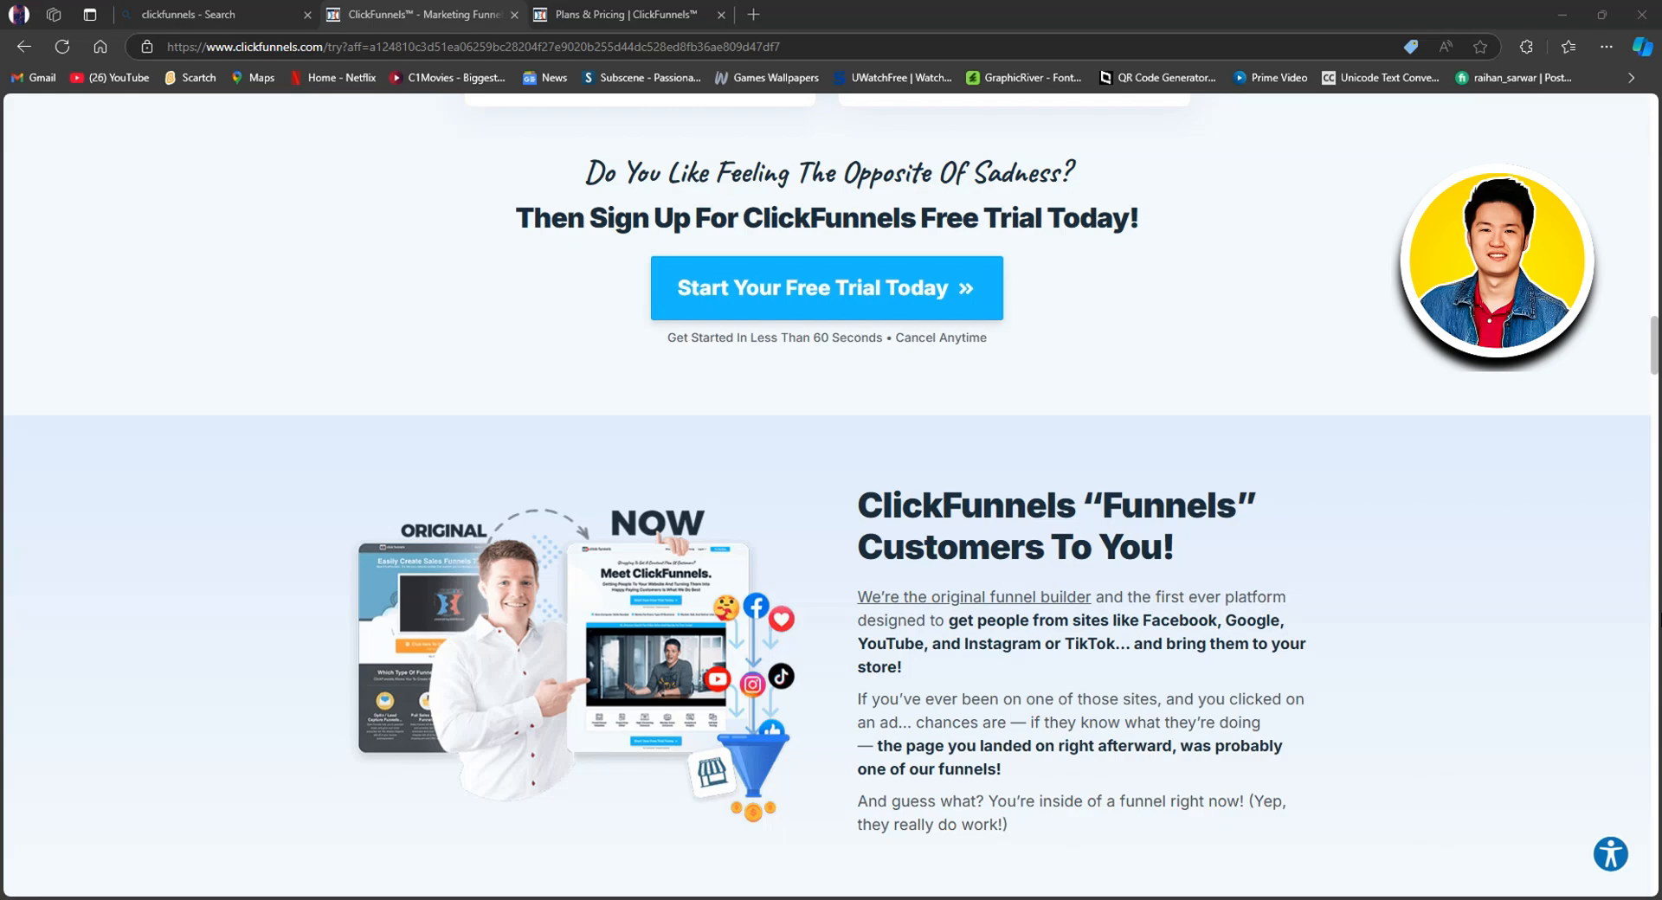
scroll(830, 493, "up", 11)
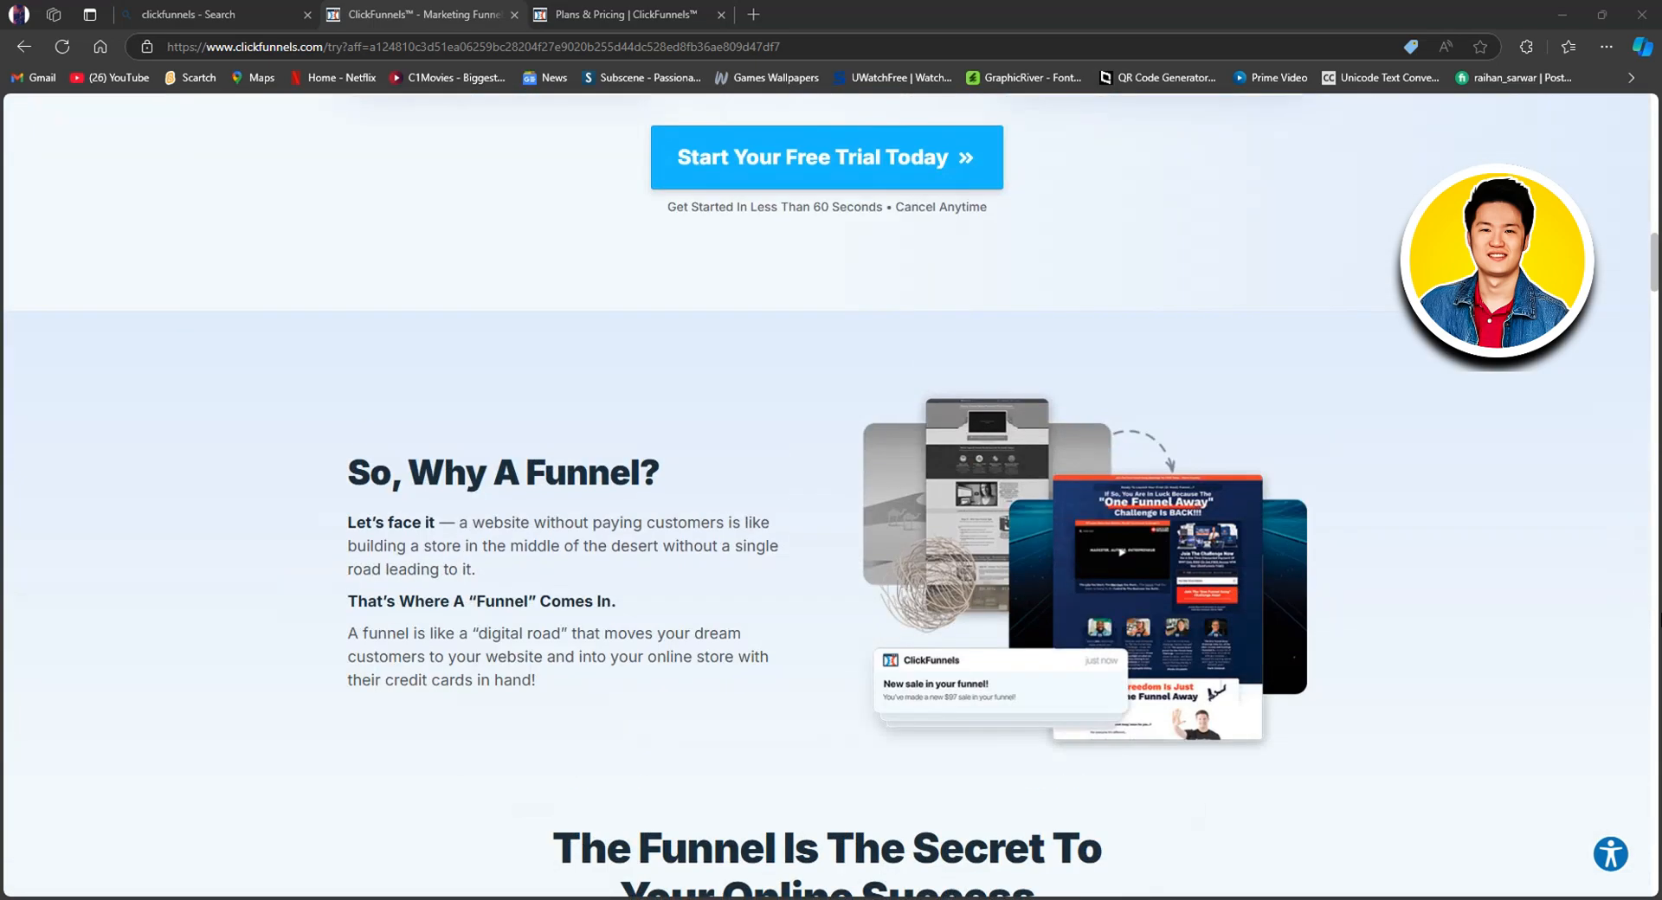
scroll(1655, 620, "up", 15)
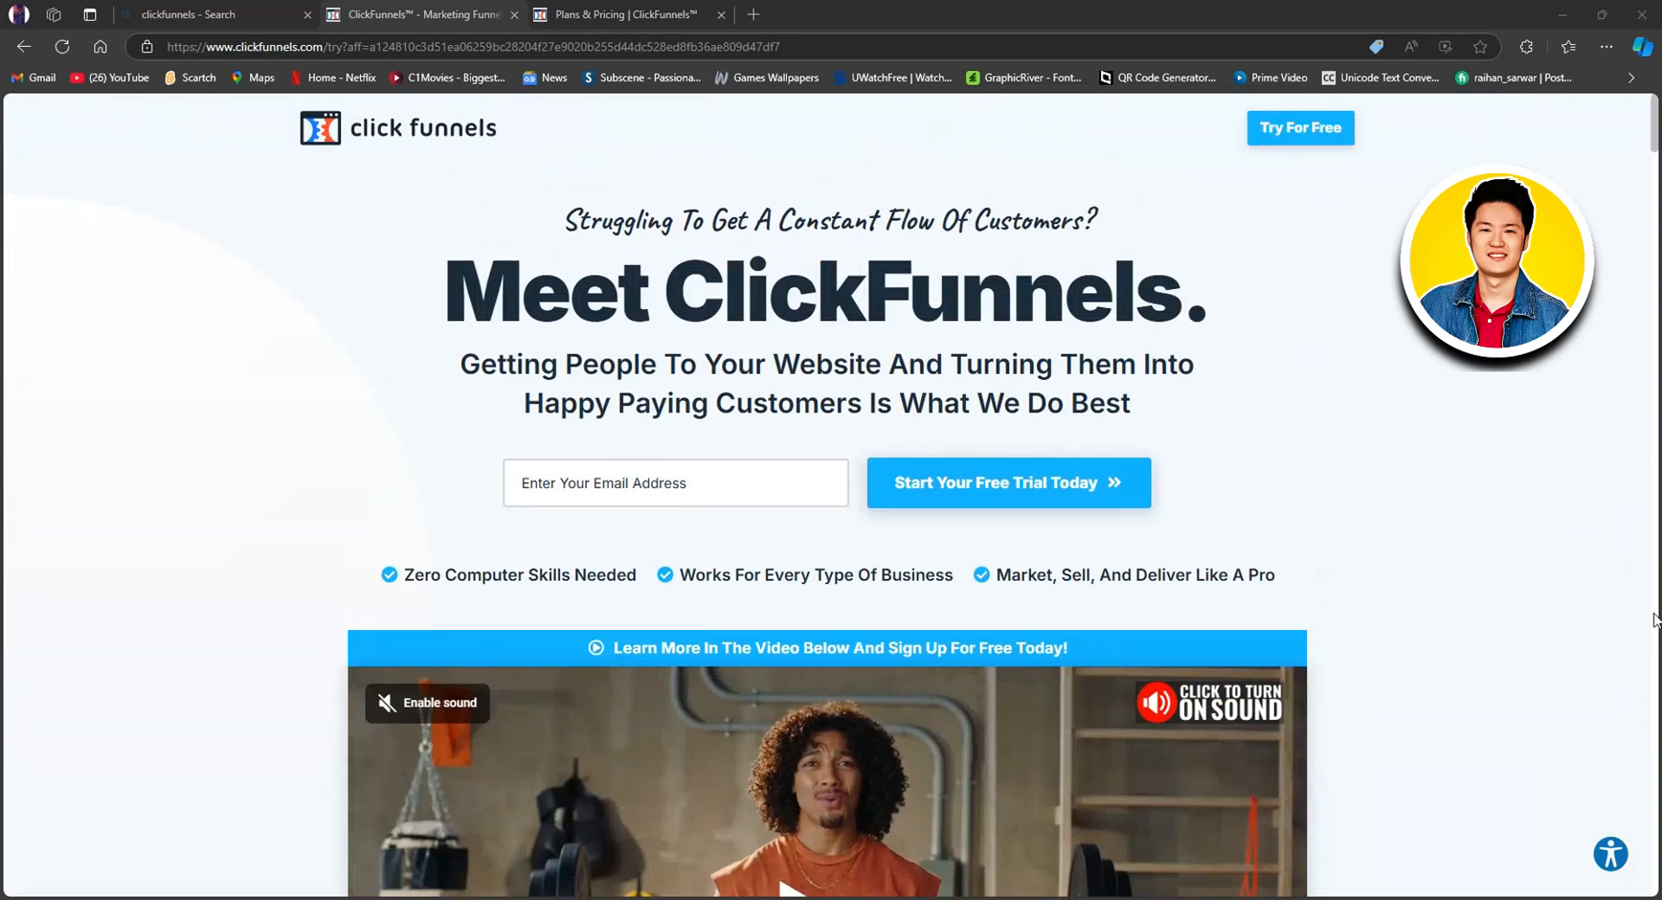
- View the ClickFunnels pricing page and show the monthly plans
left_click(569, 9)
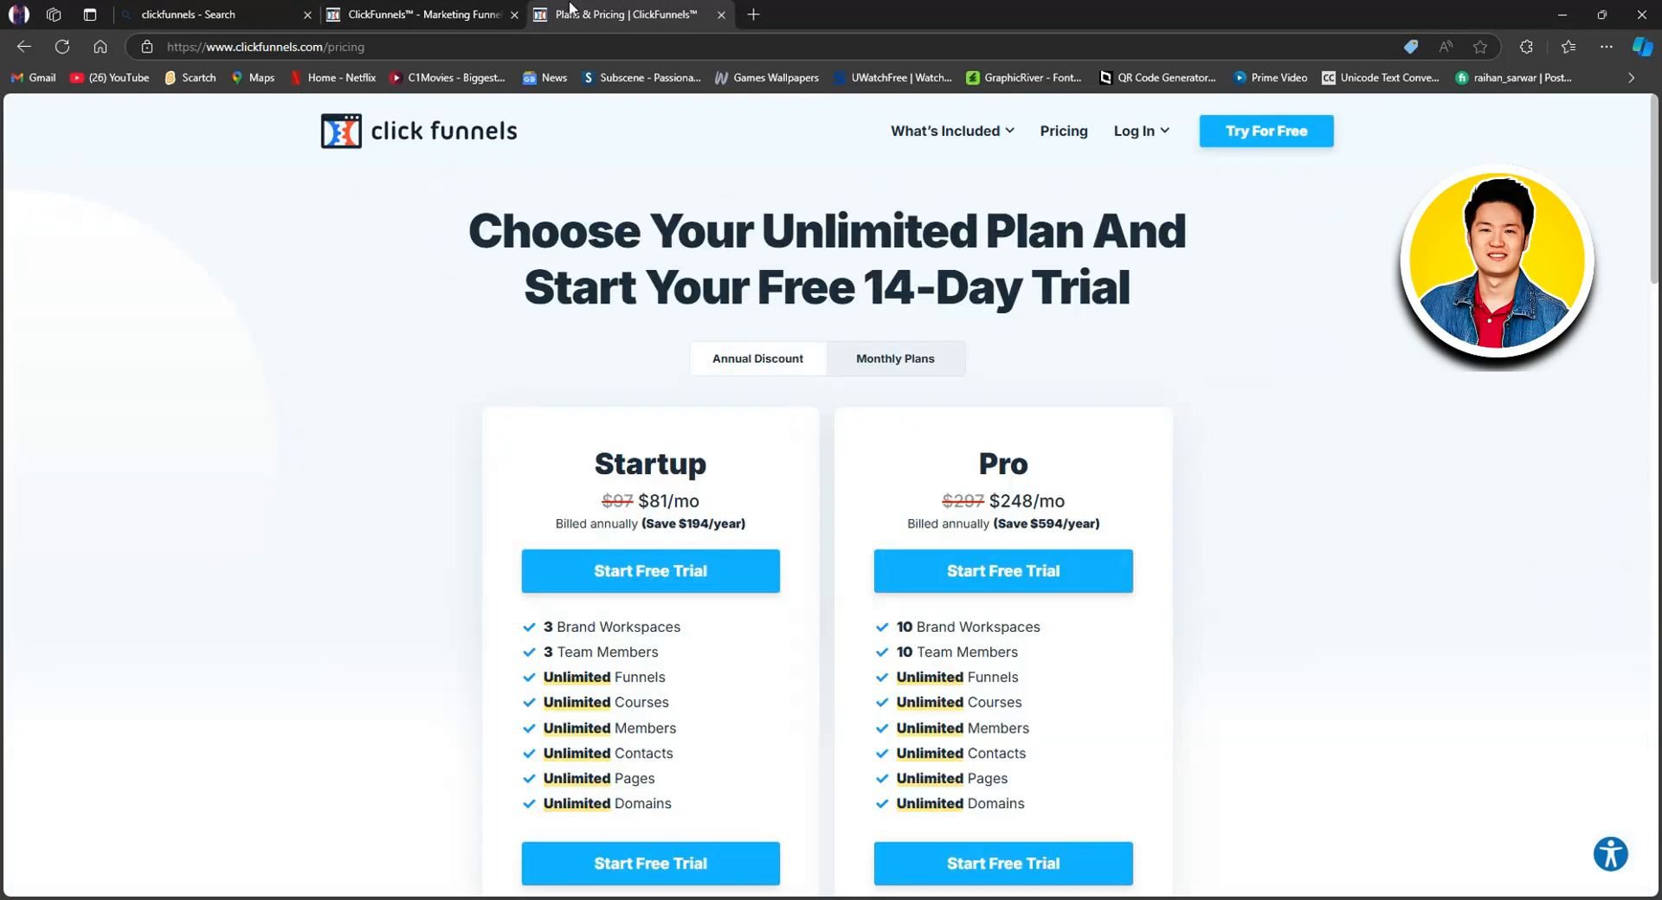
scroll(1658, 313, "down", 1)
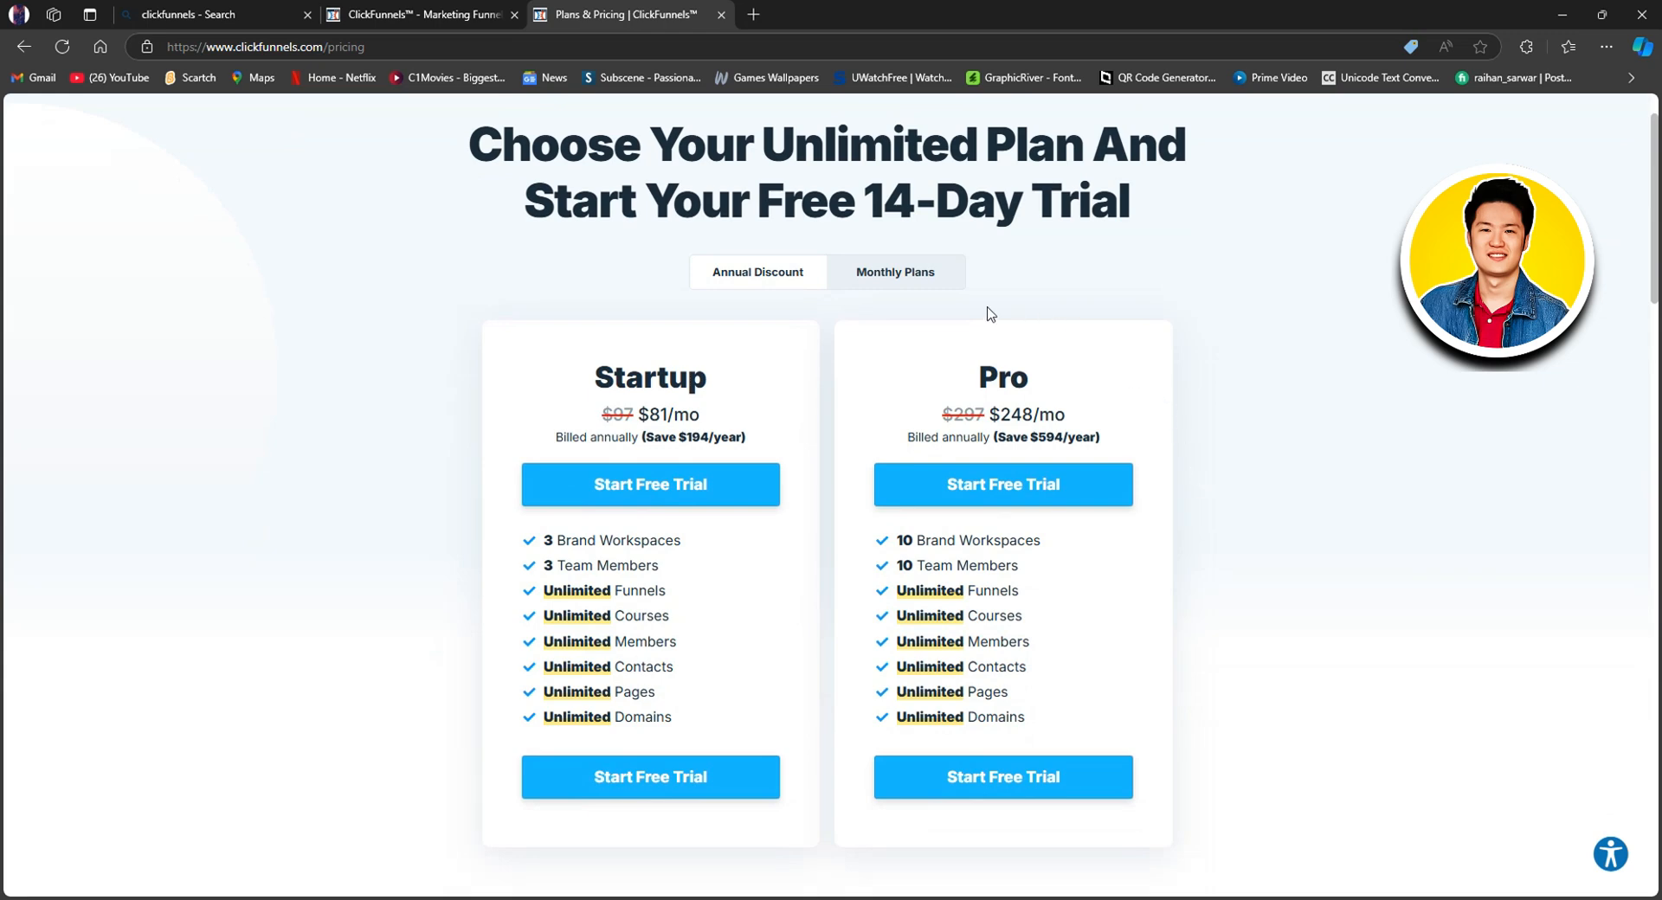
left_click(924, 287)
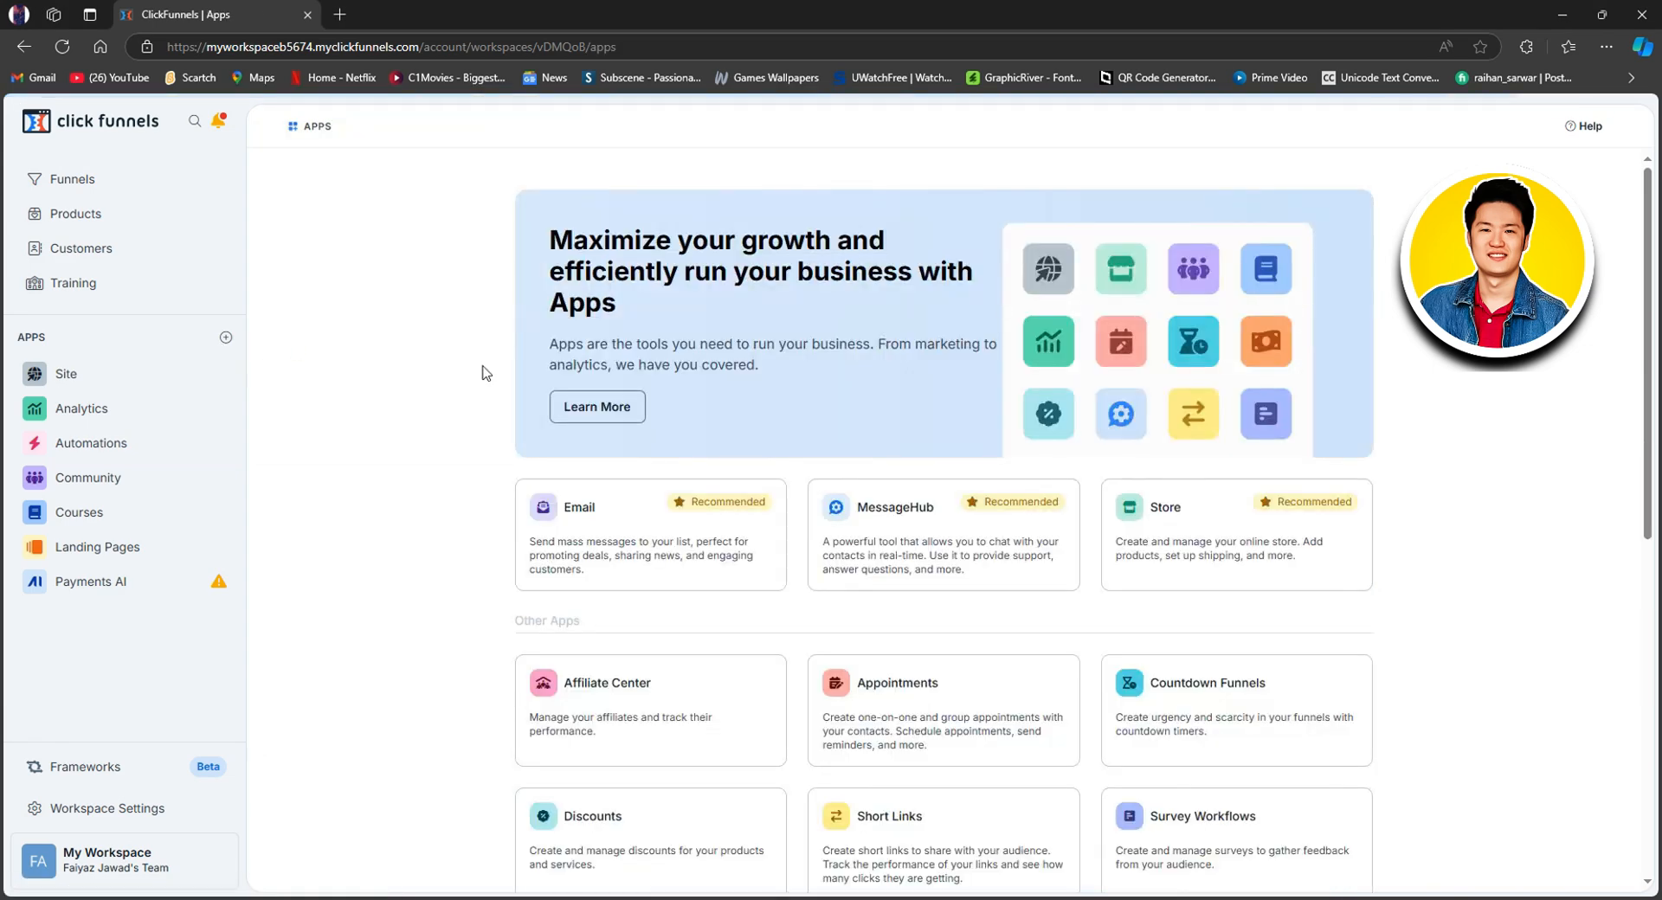
- Add the Countdown Funnels app to the workspace from the Other Apps catalogue
scroll(1322, 513, "down", 2)
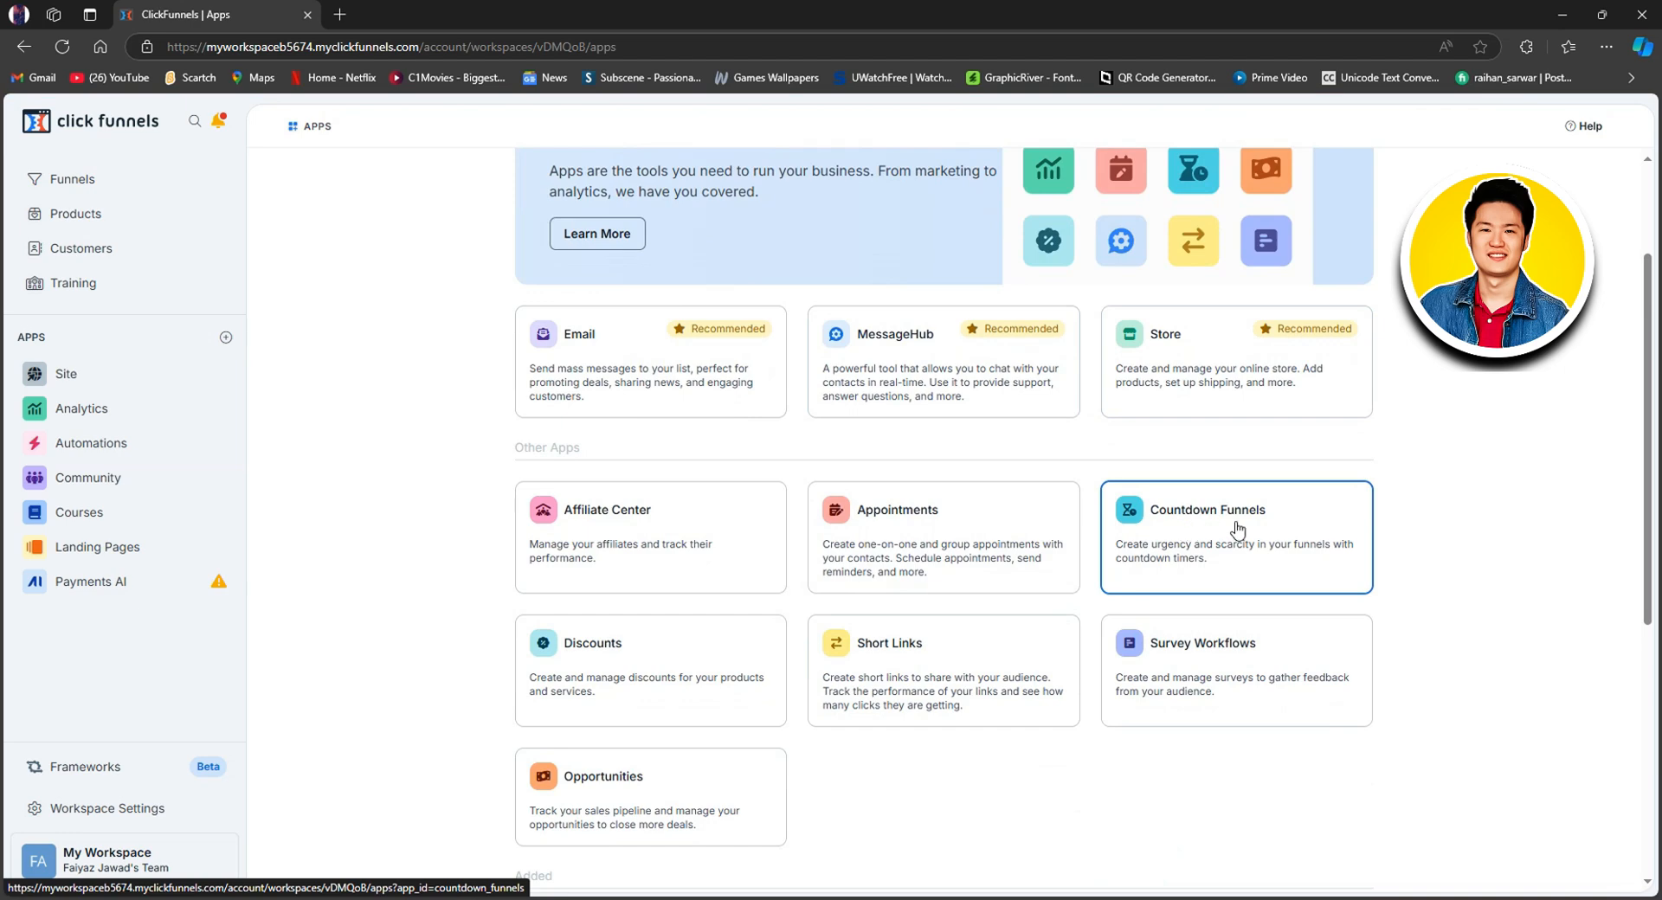
left_click(1203, 531)
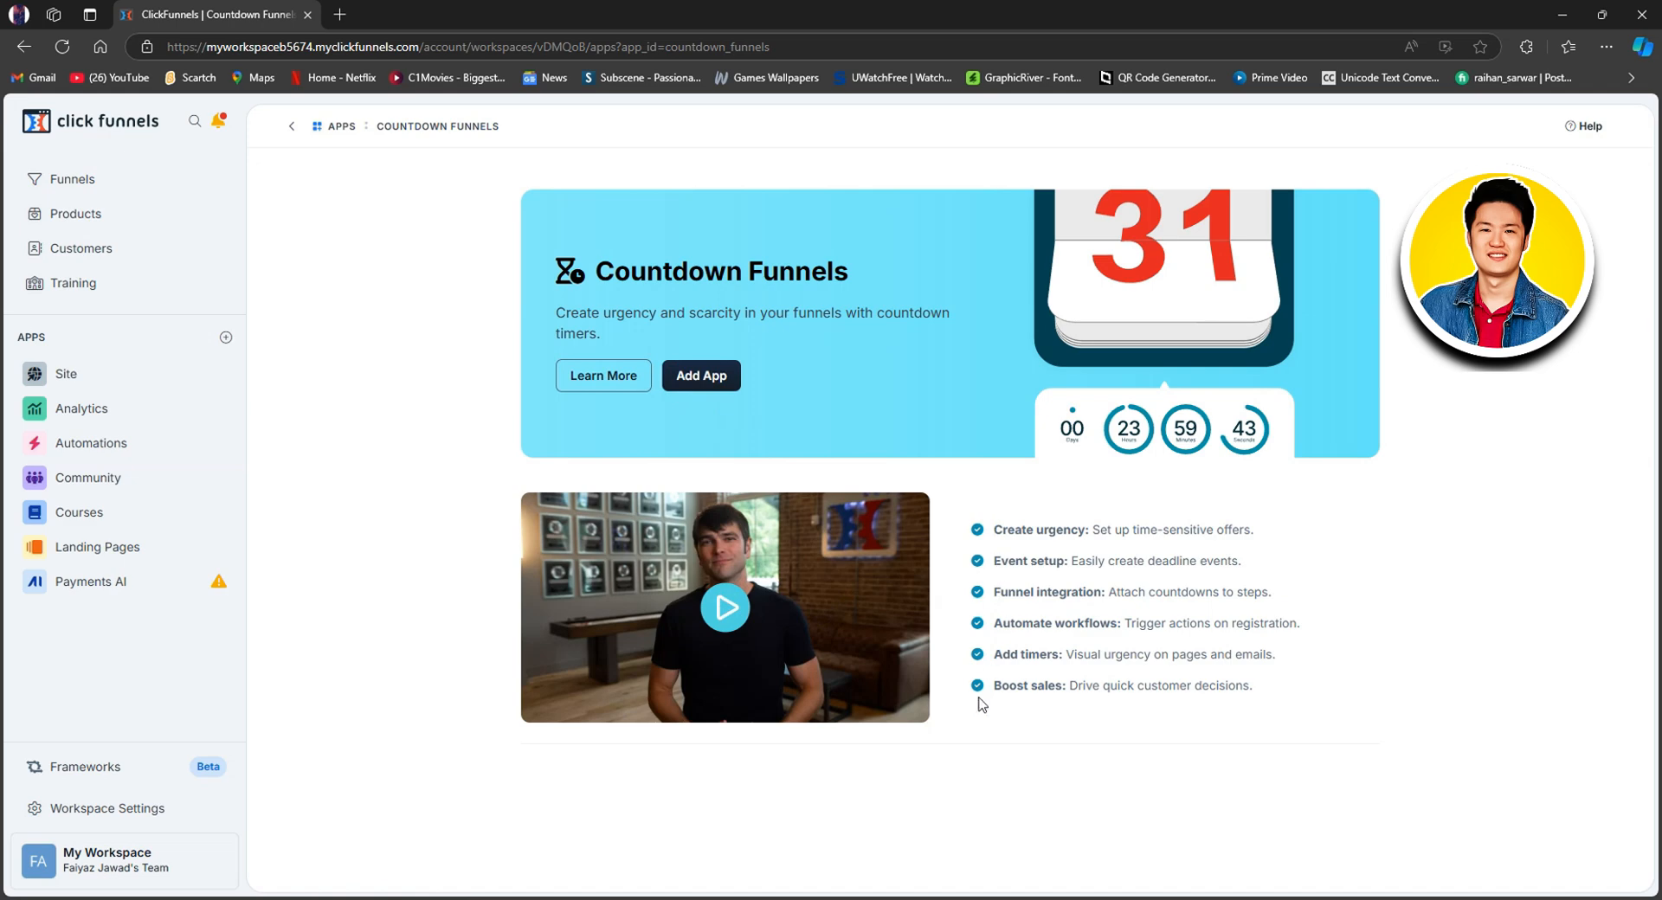
left_click(703, 381)
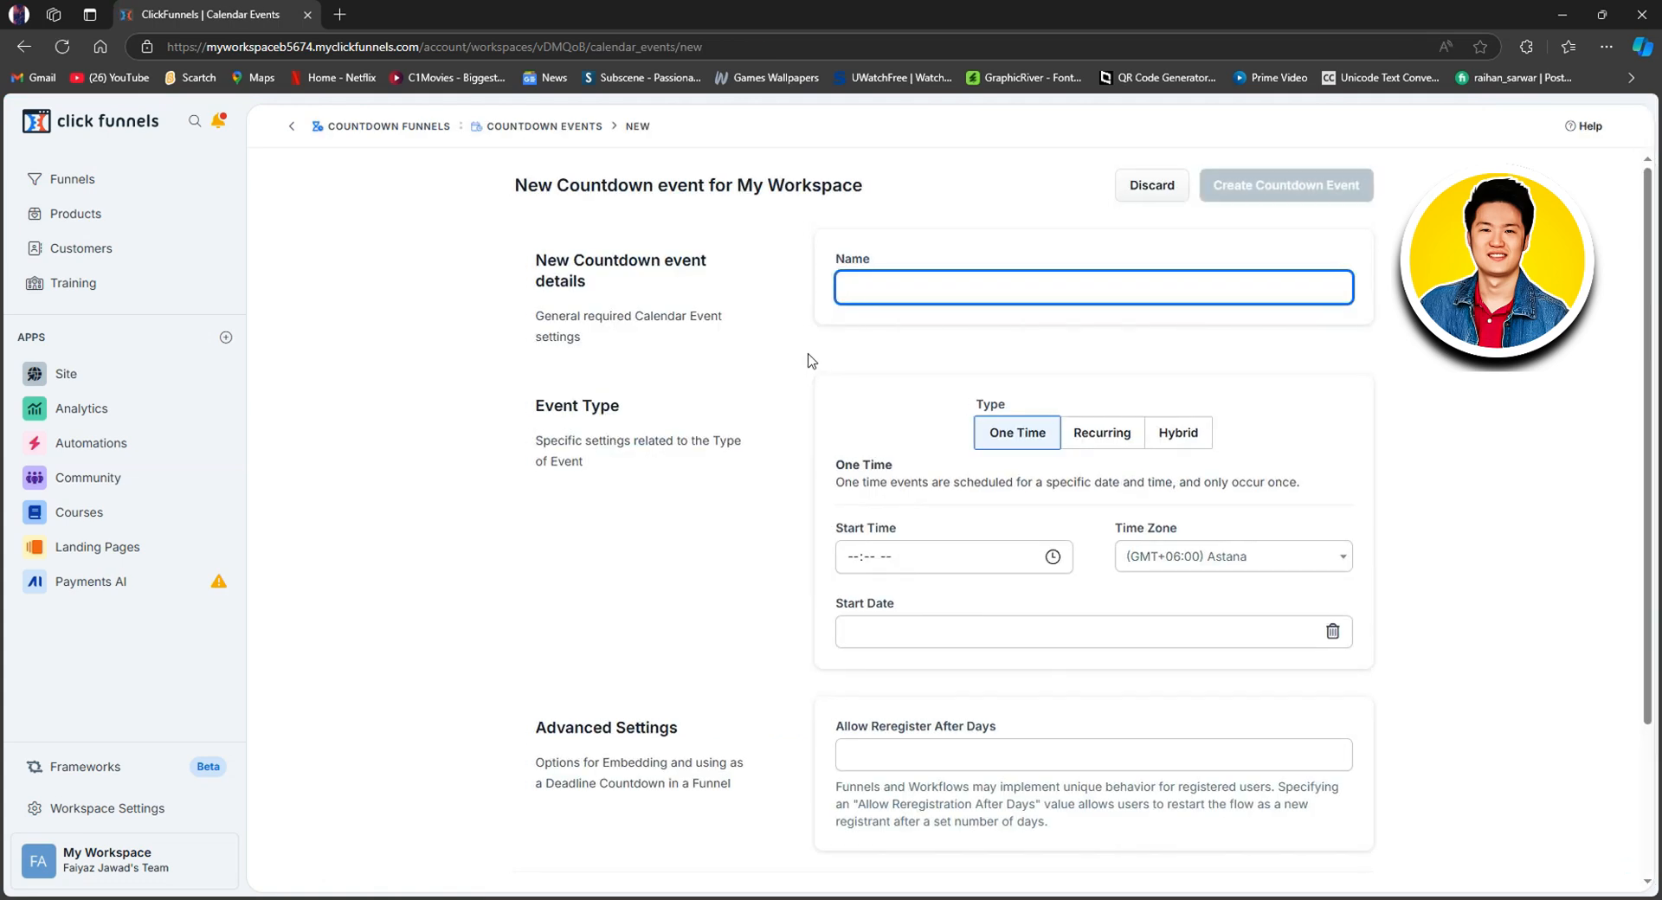
- Name the new countdown event Tech Developer and set its event type to Recurring
left_click(933, 287)
left_click(880, 369)
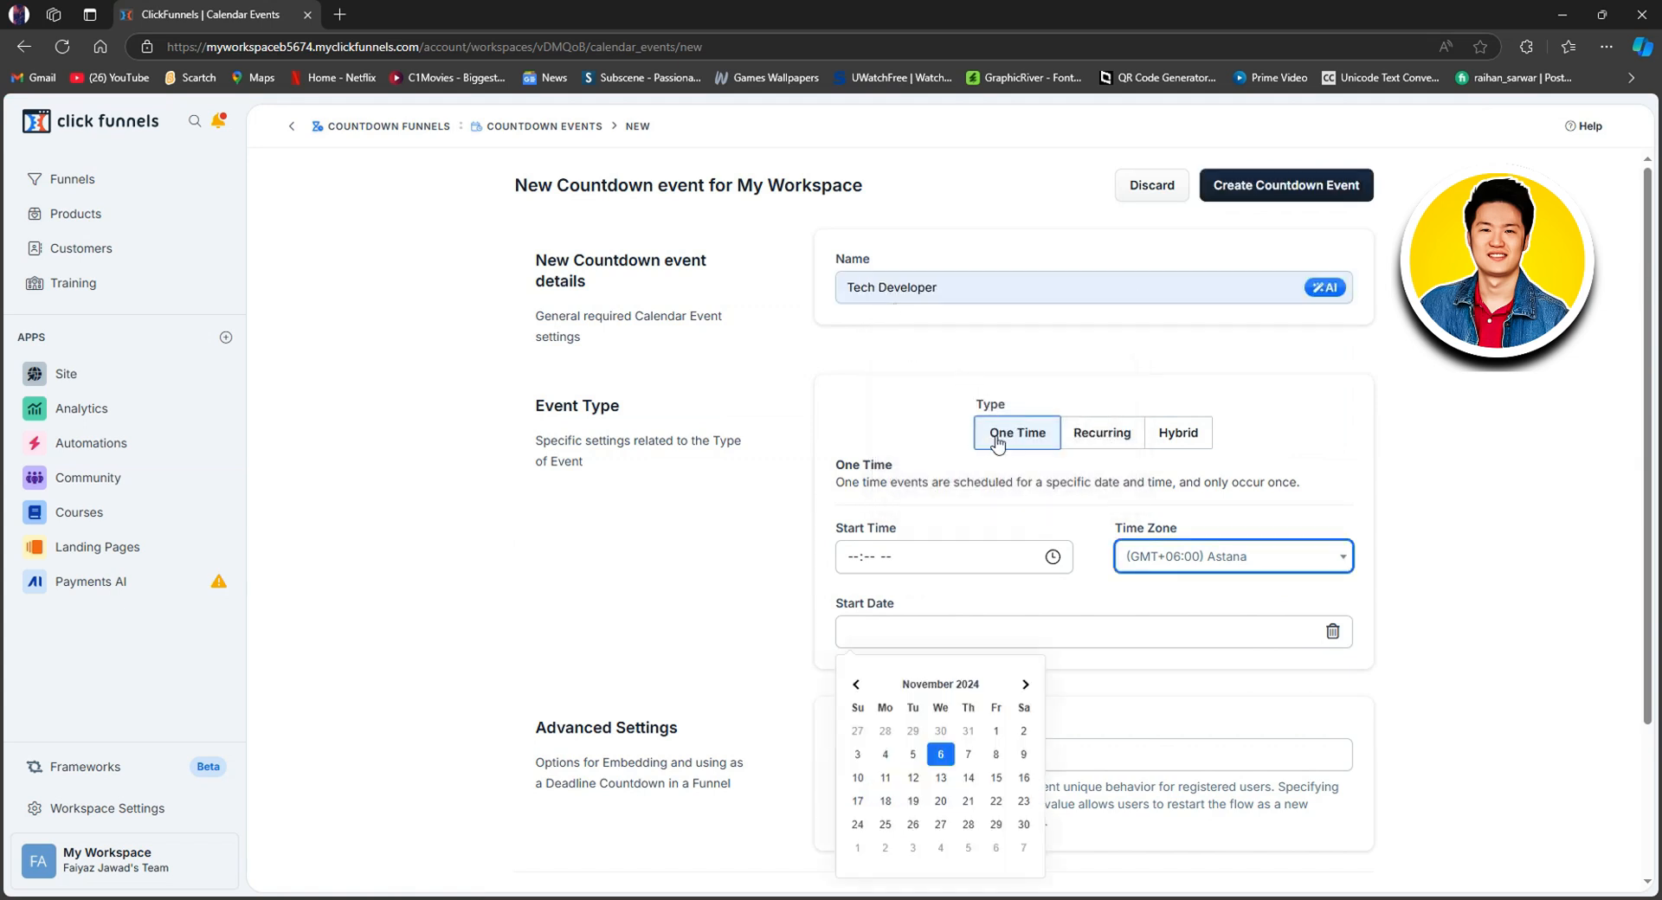
left_click(1110, 437)
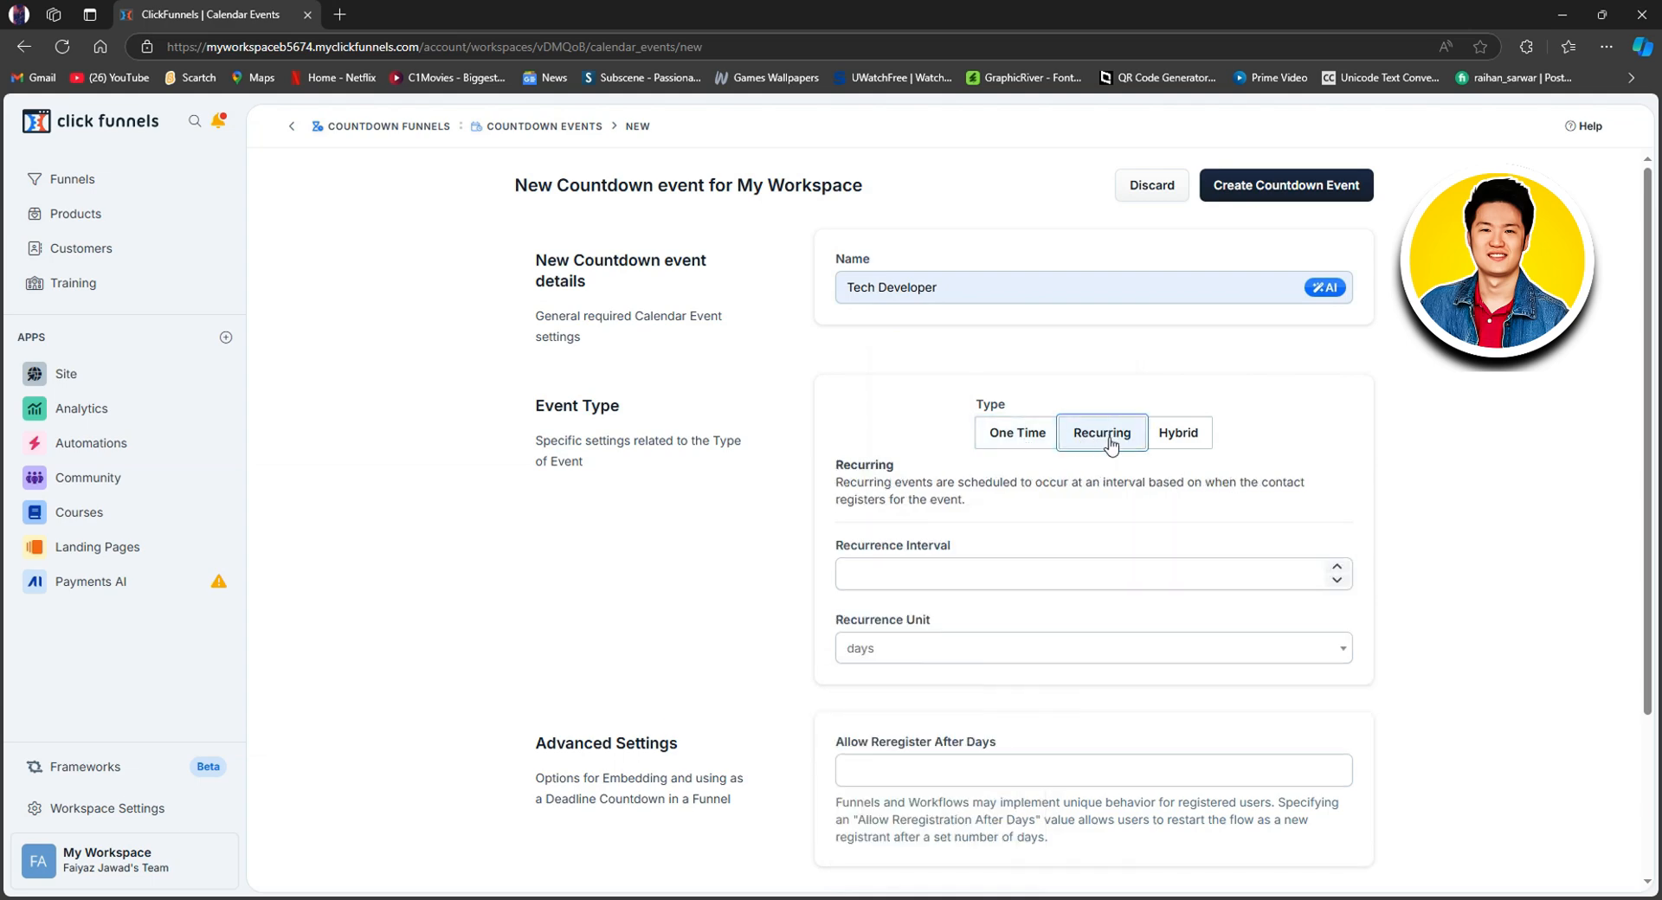
left_click(1179, 441)
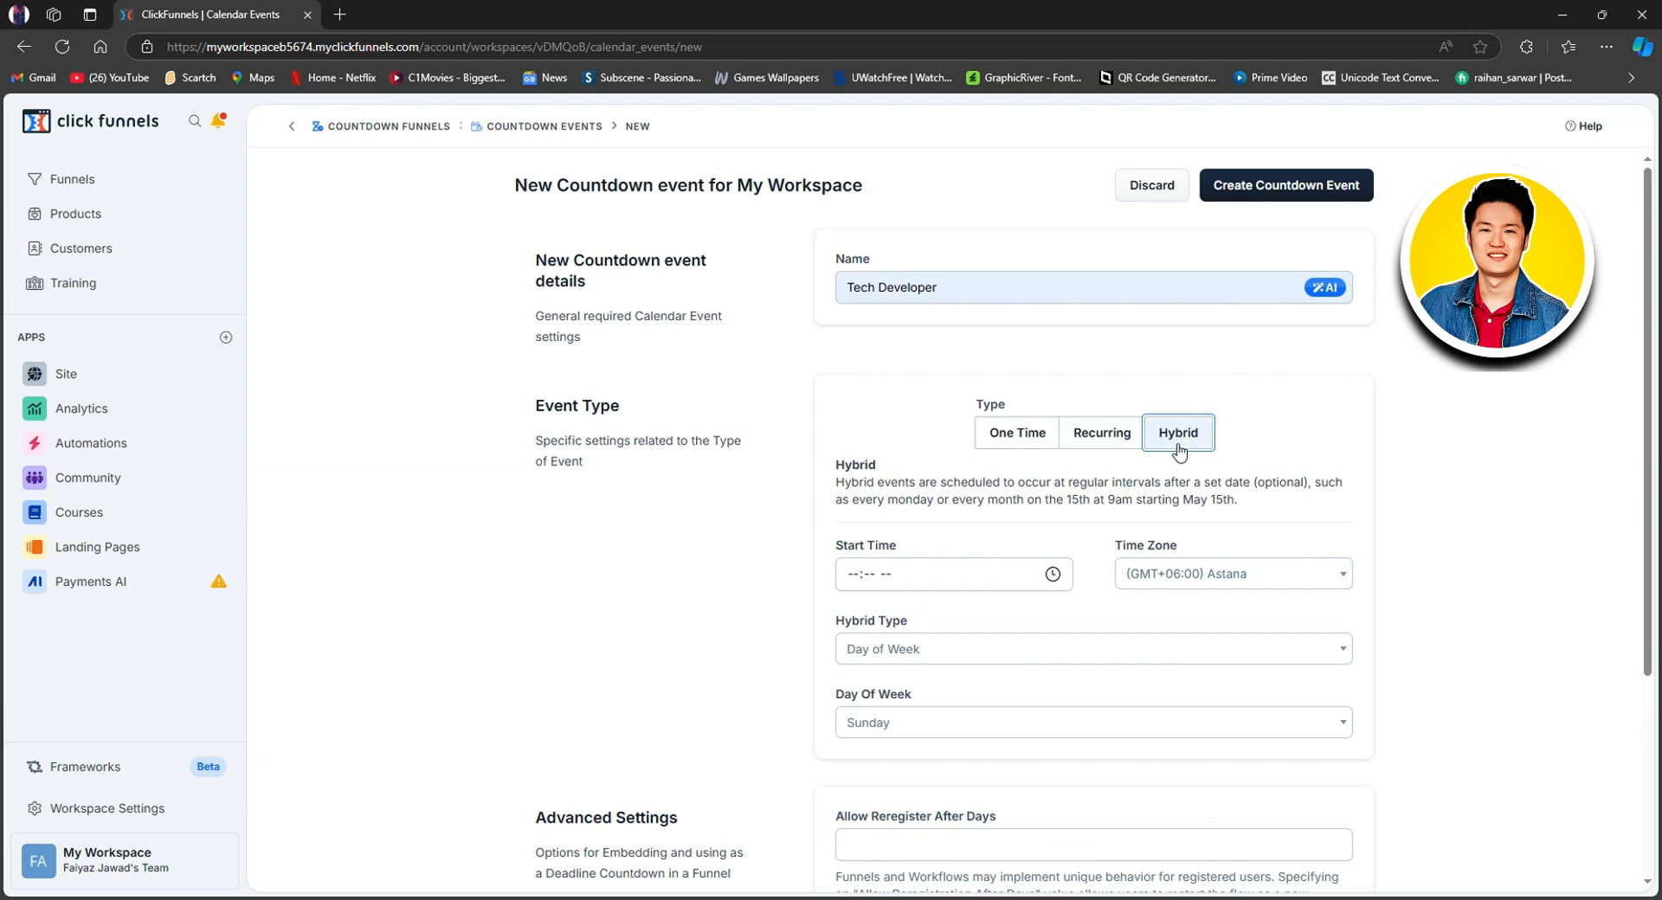
left_click(1103, 431)
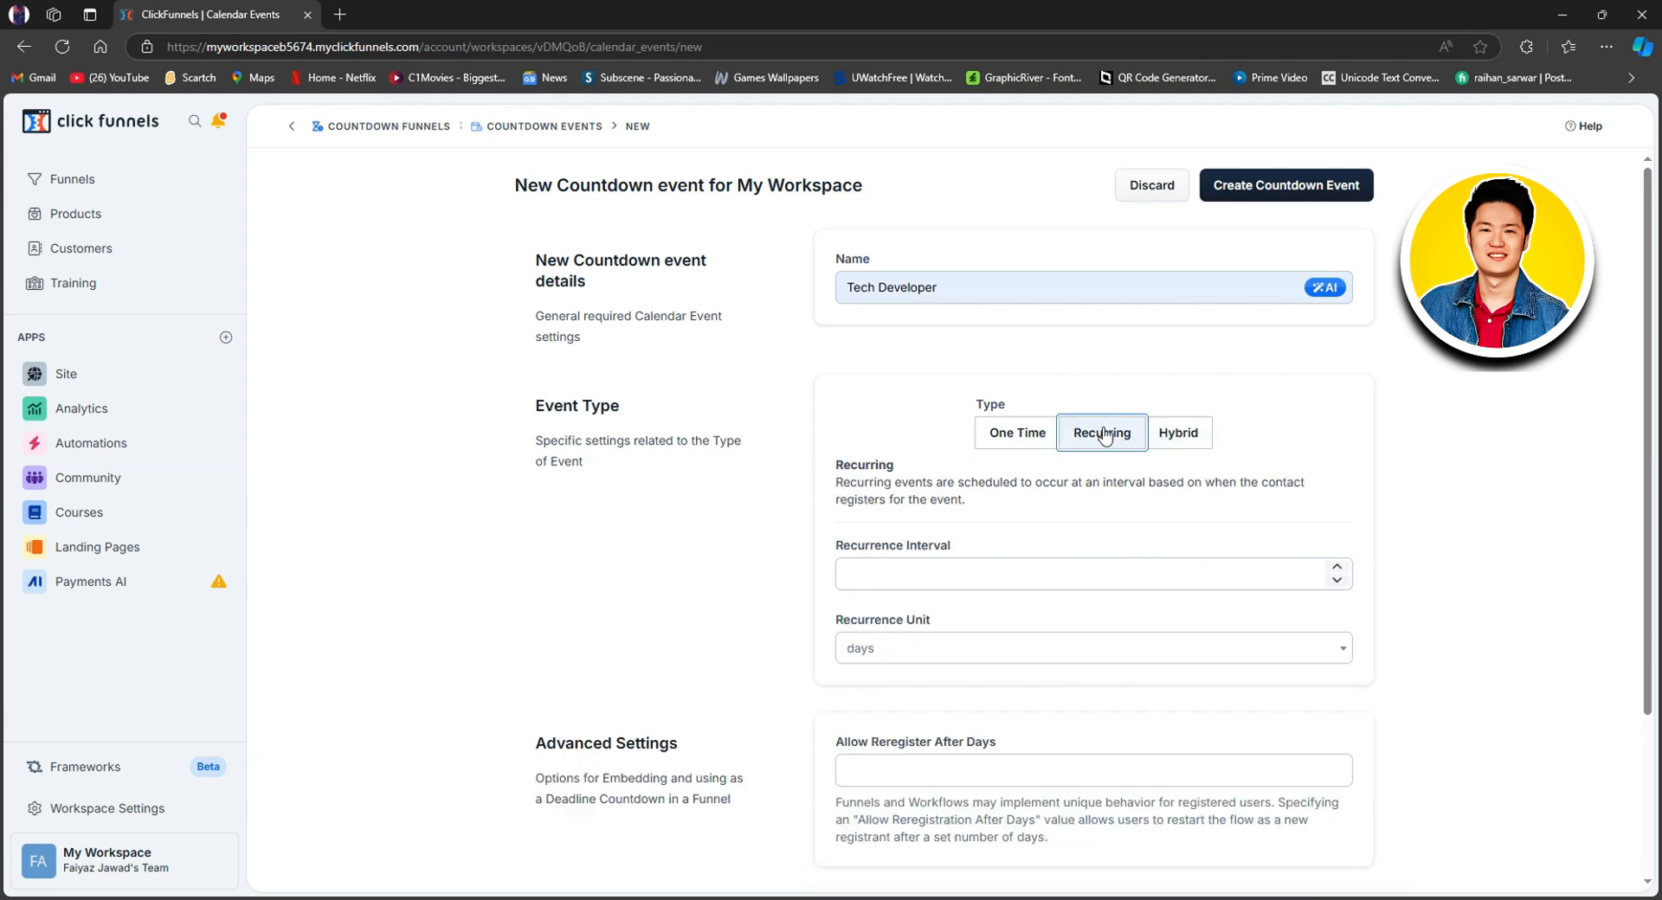
- Set the countdown event's recurrence interval to 3 and its recurrence unit to days
scroll(1115, 448, "down", 2)
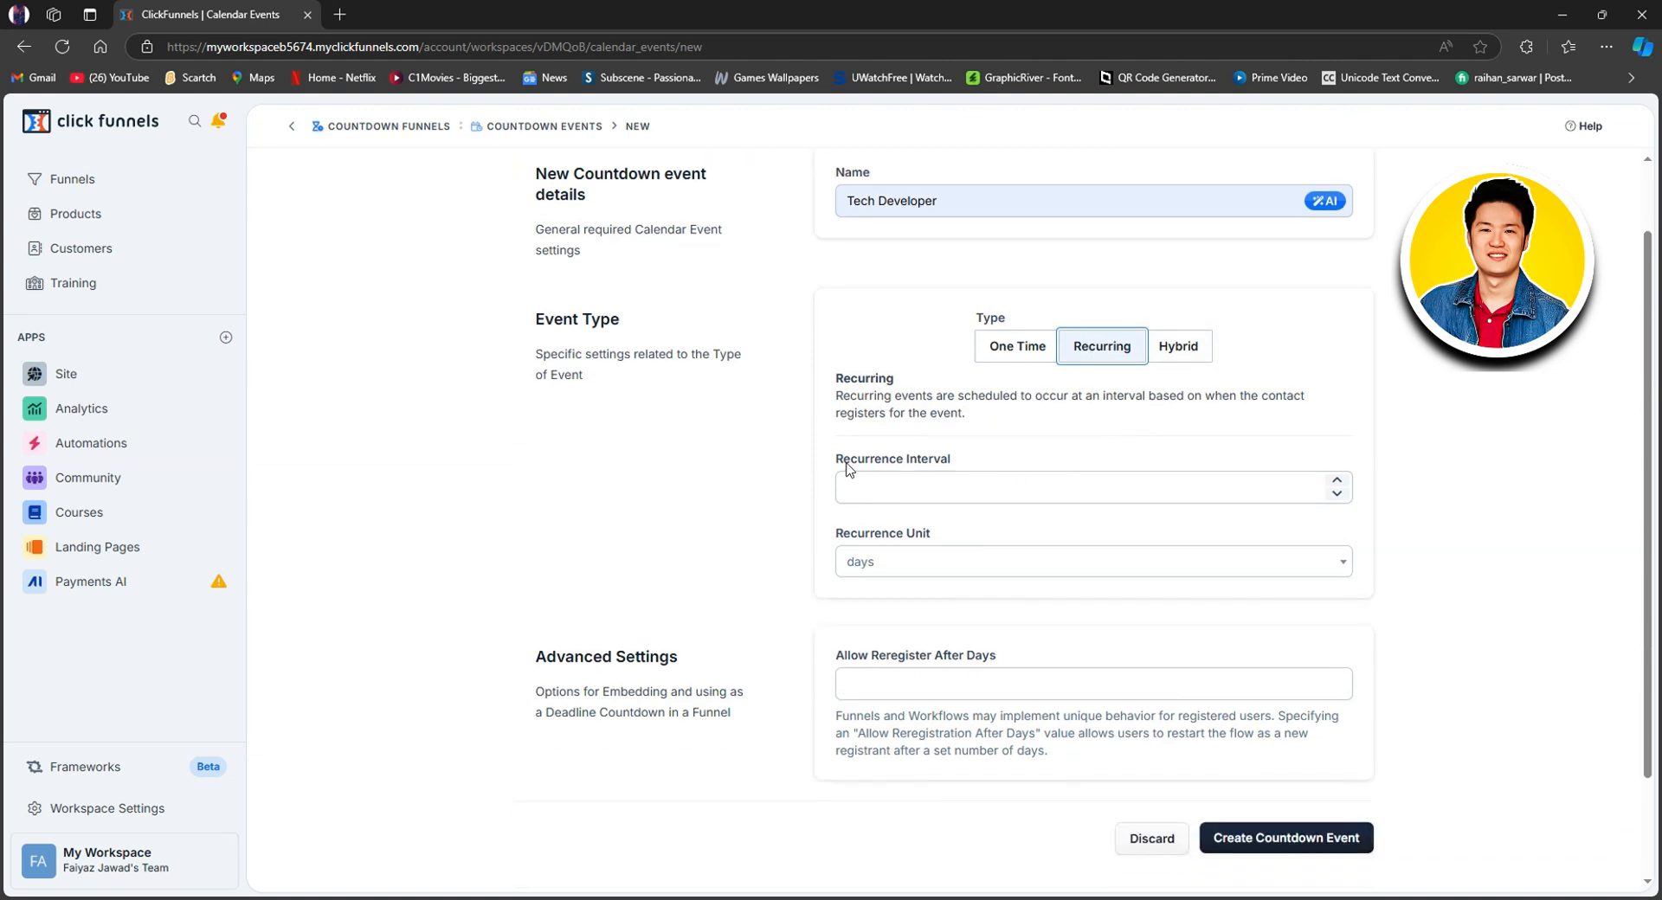
left_click(951, 480)
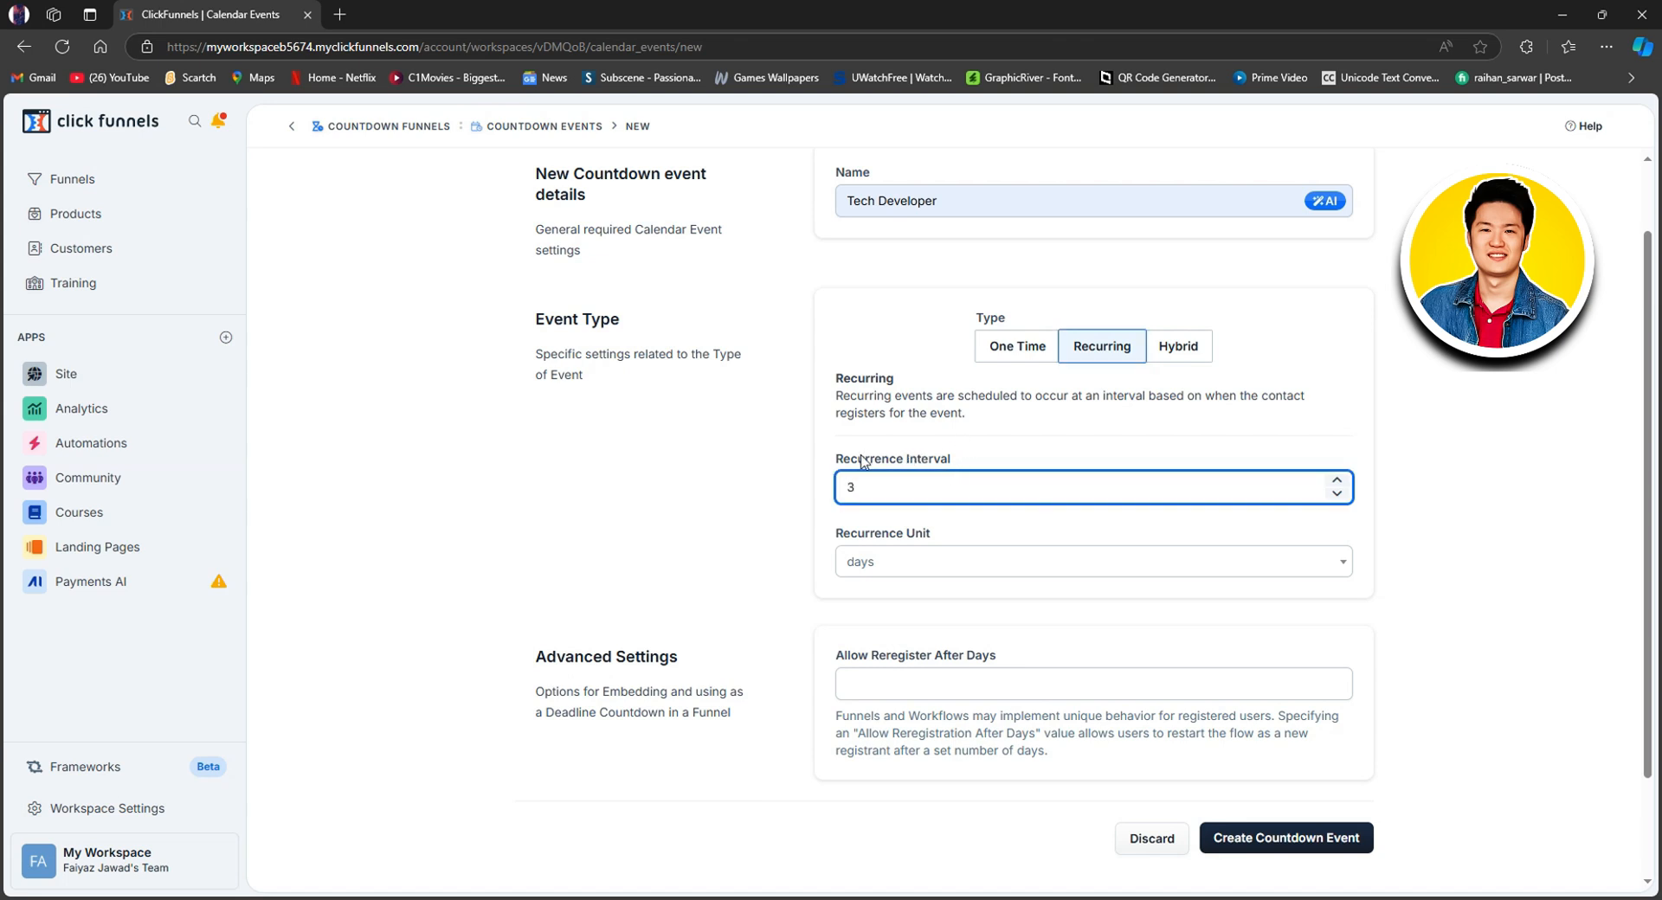
scroll(938, 485, "down", 1)
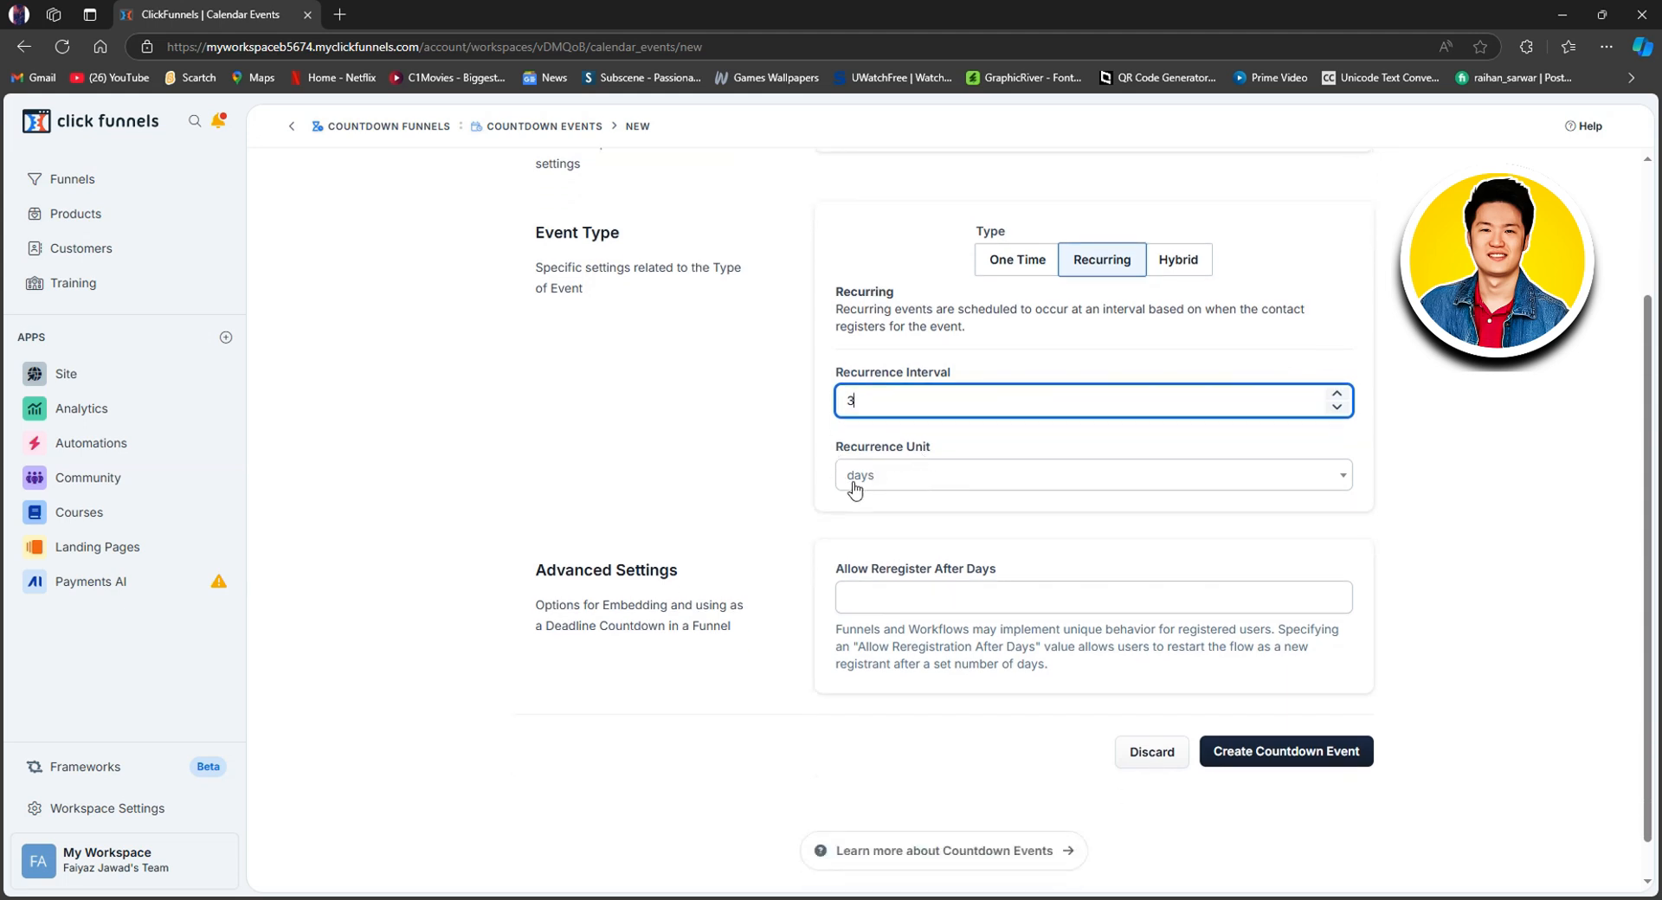
left_click(1057, 485)
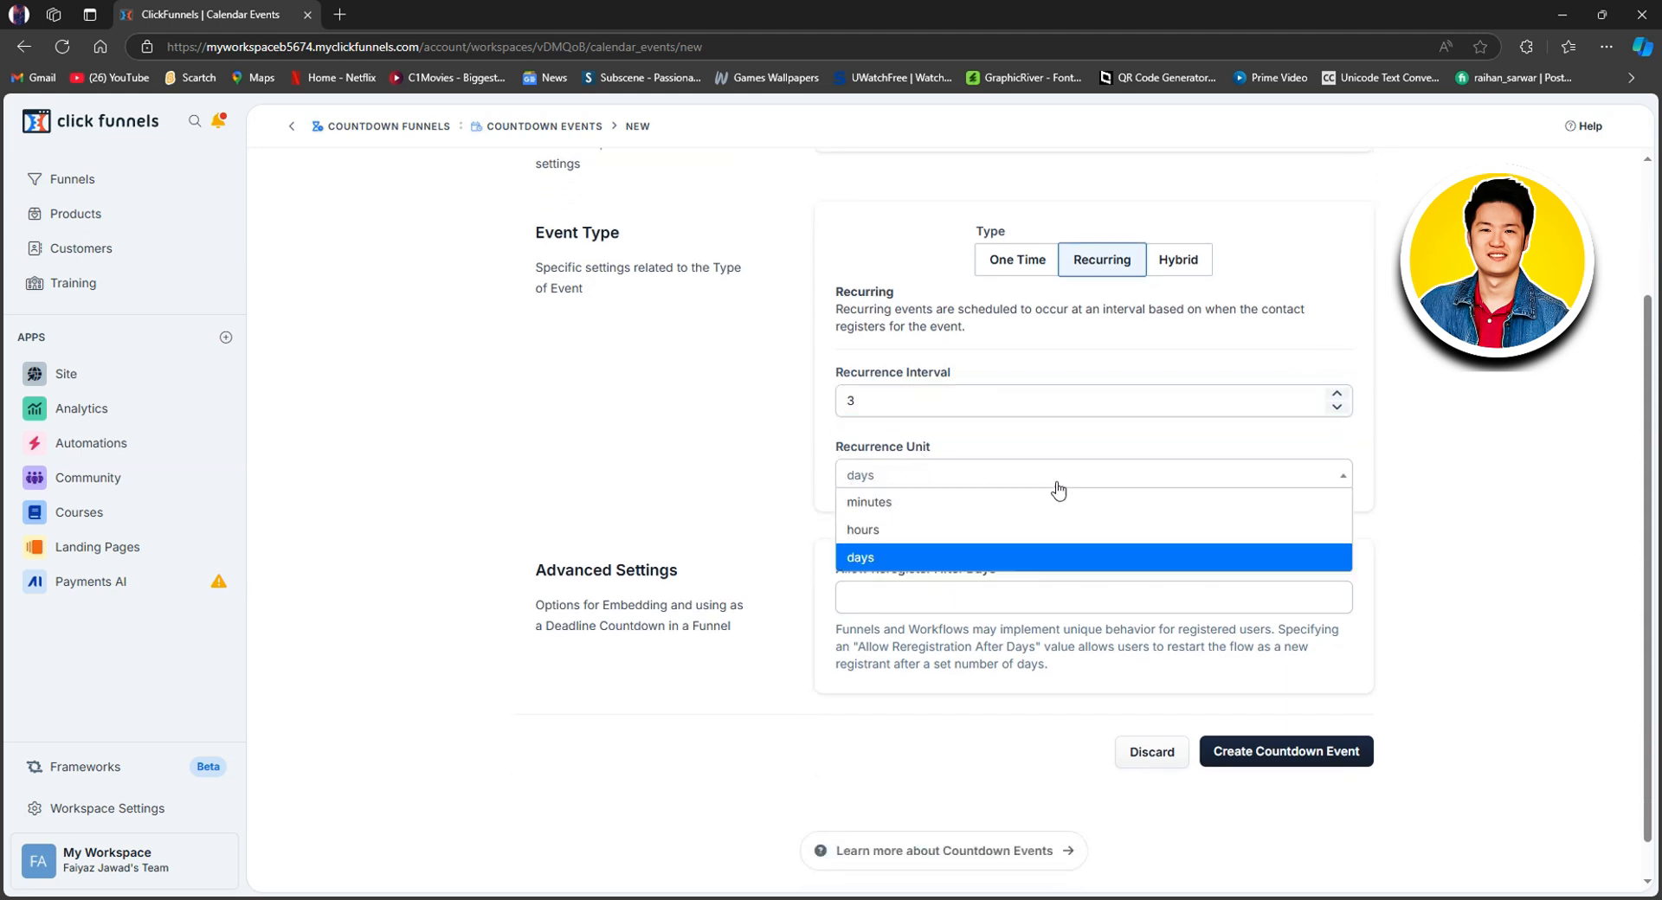
left_click(913, 502)
left_click(943, 485)
left_click(907, 529)
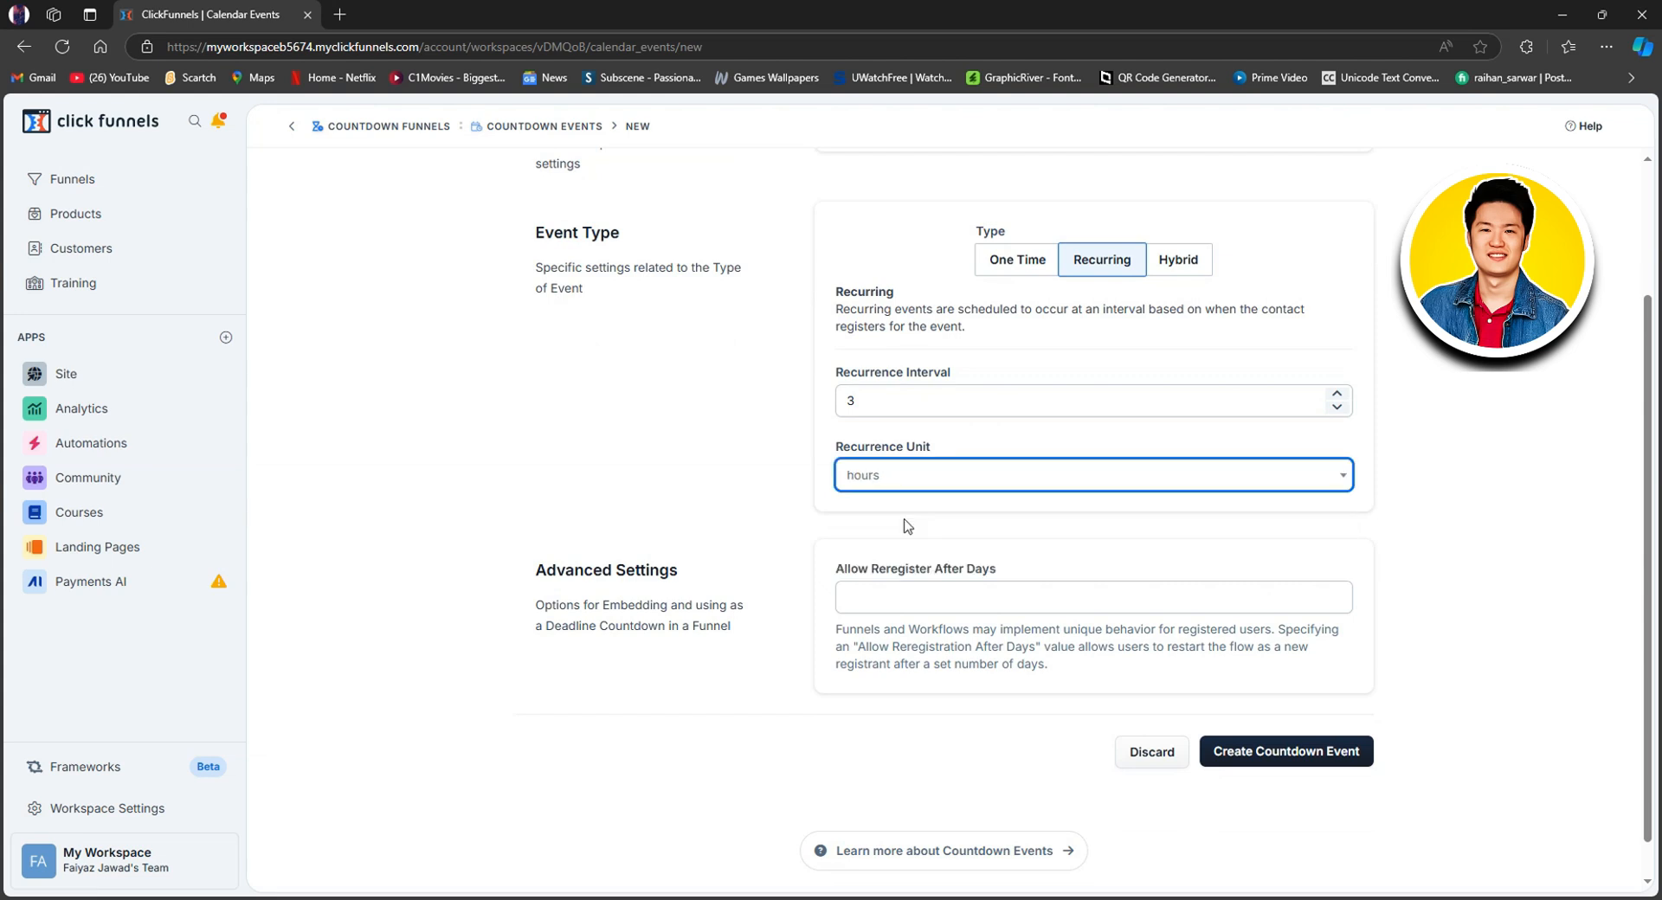
left_click(950, 493)
left_click(937, 553)
- Allow reregistration after 30 days and create the countdown event
left_click(966, 595)
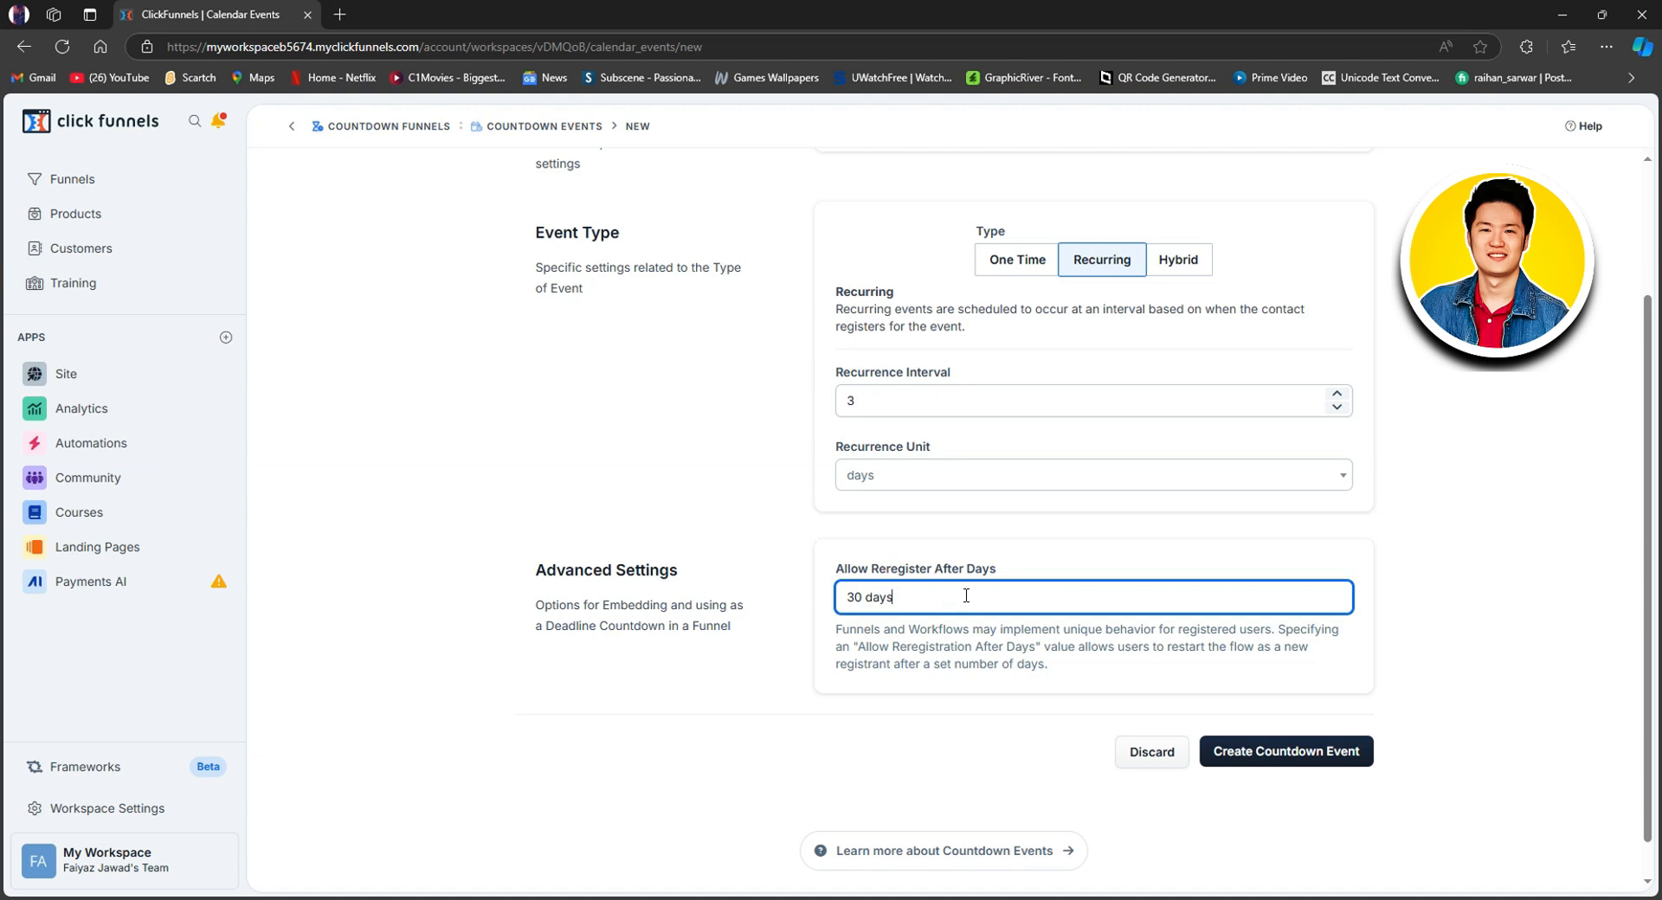
left_click(972, 646)
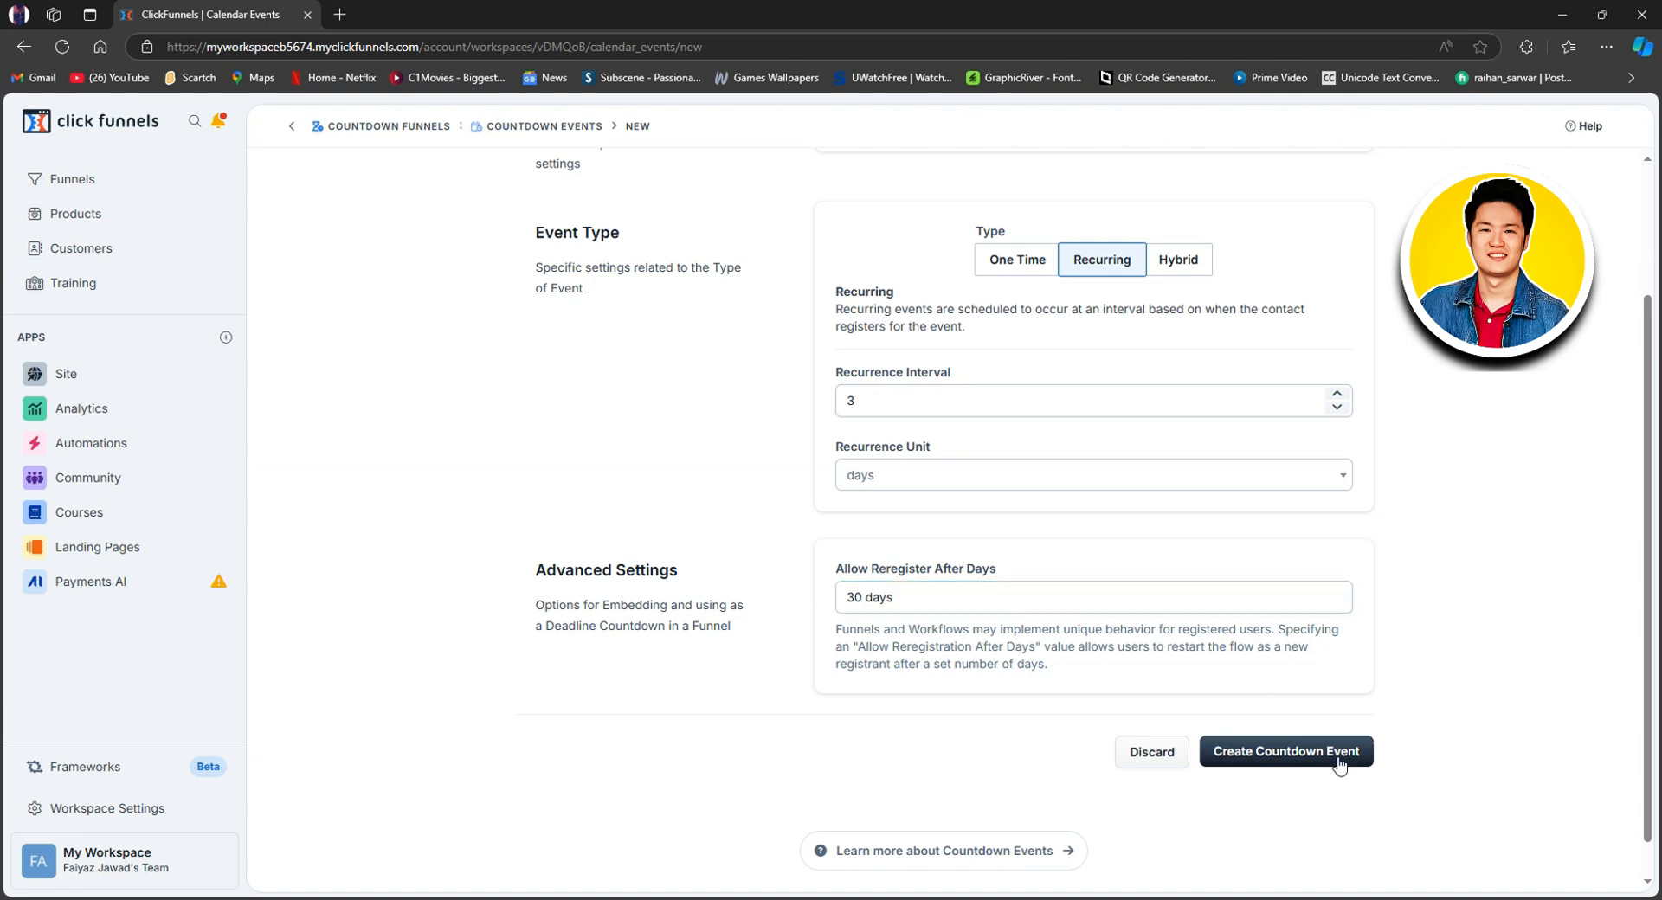
left_click(1309, 756)
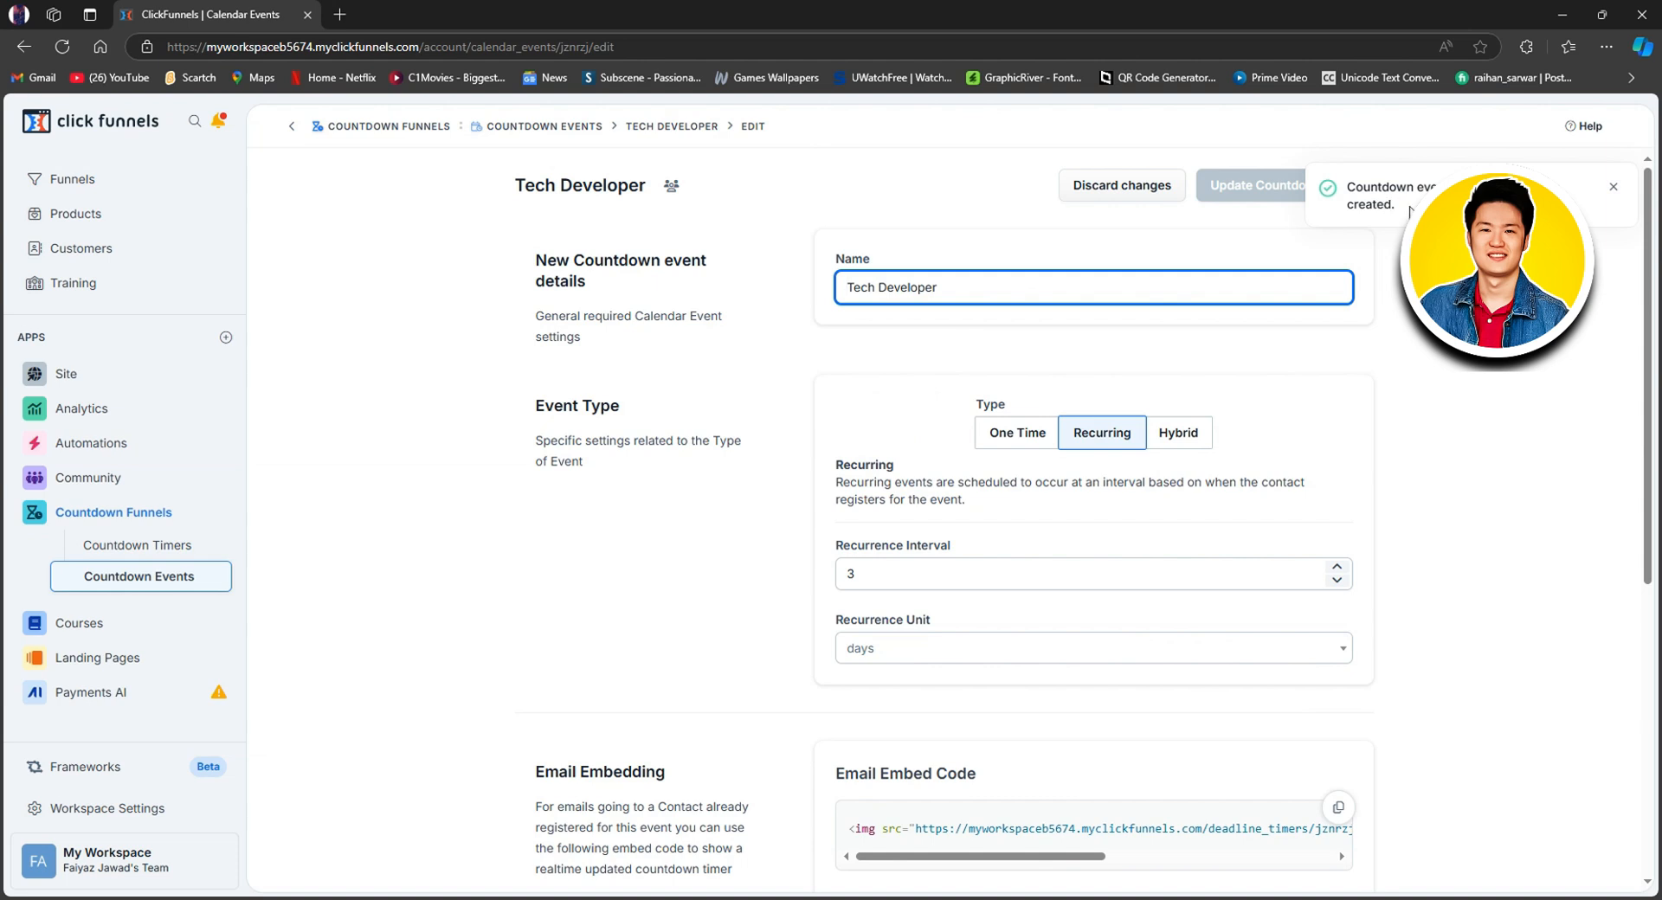
- Go to Countdown Timers, dismiss the introductory guide and start a new countdown timer
left_click(164, 554)
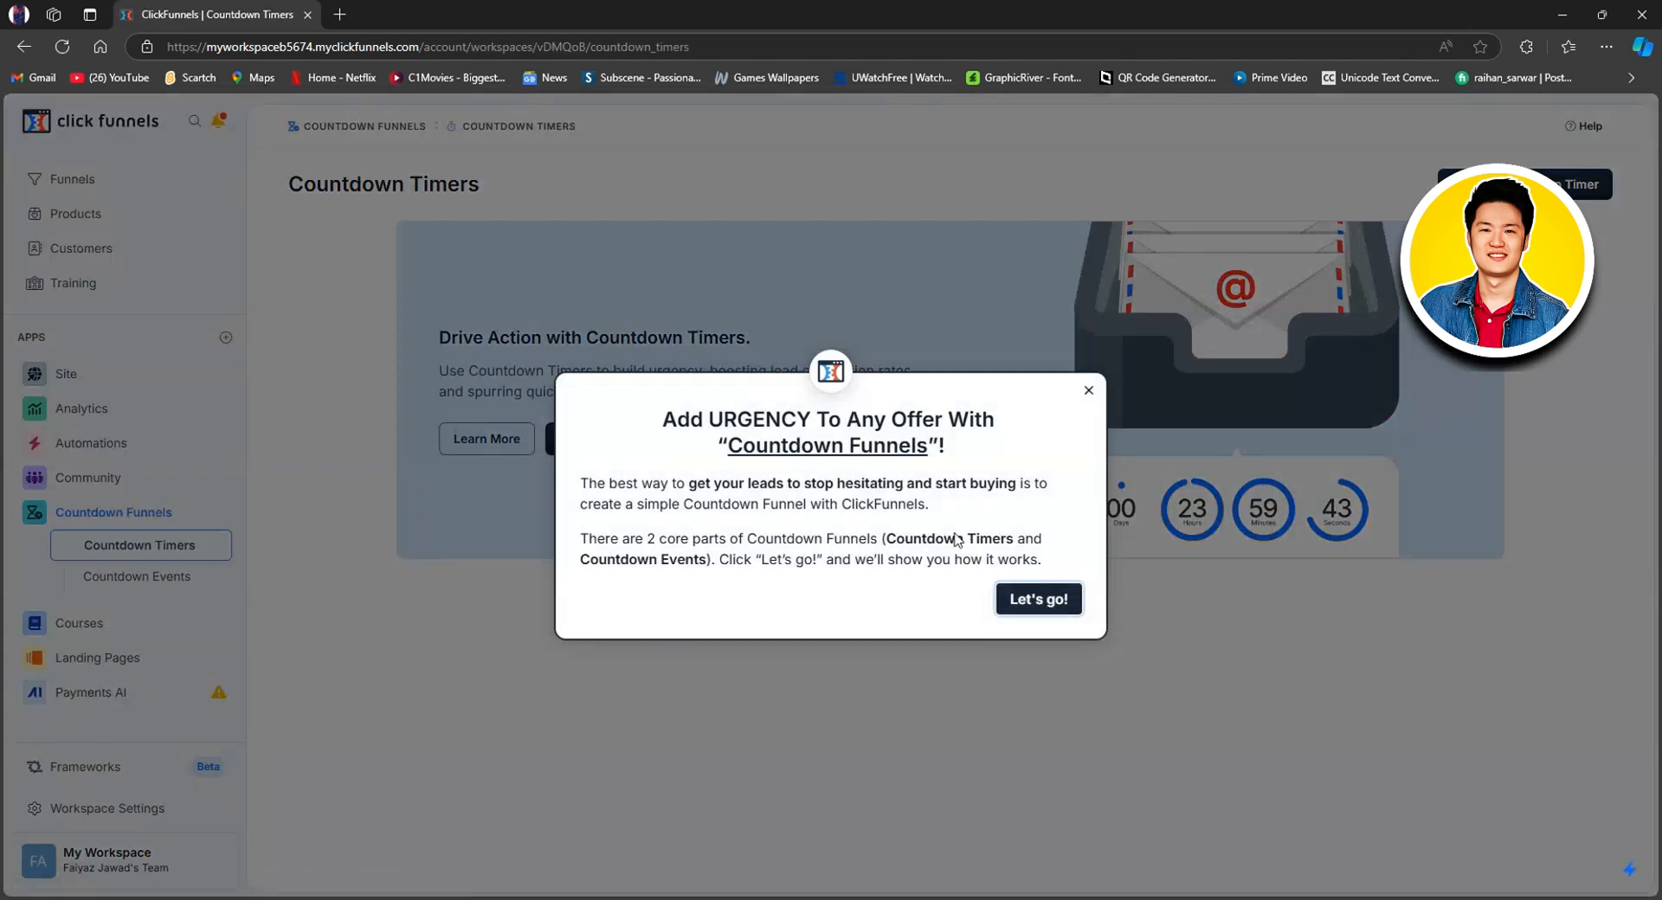
left_click(1060, 601)
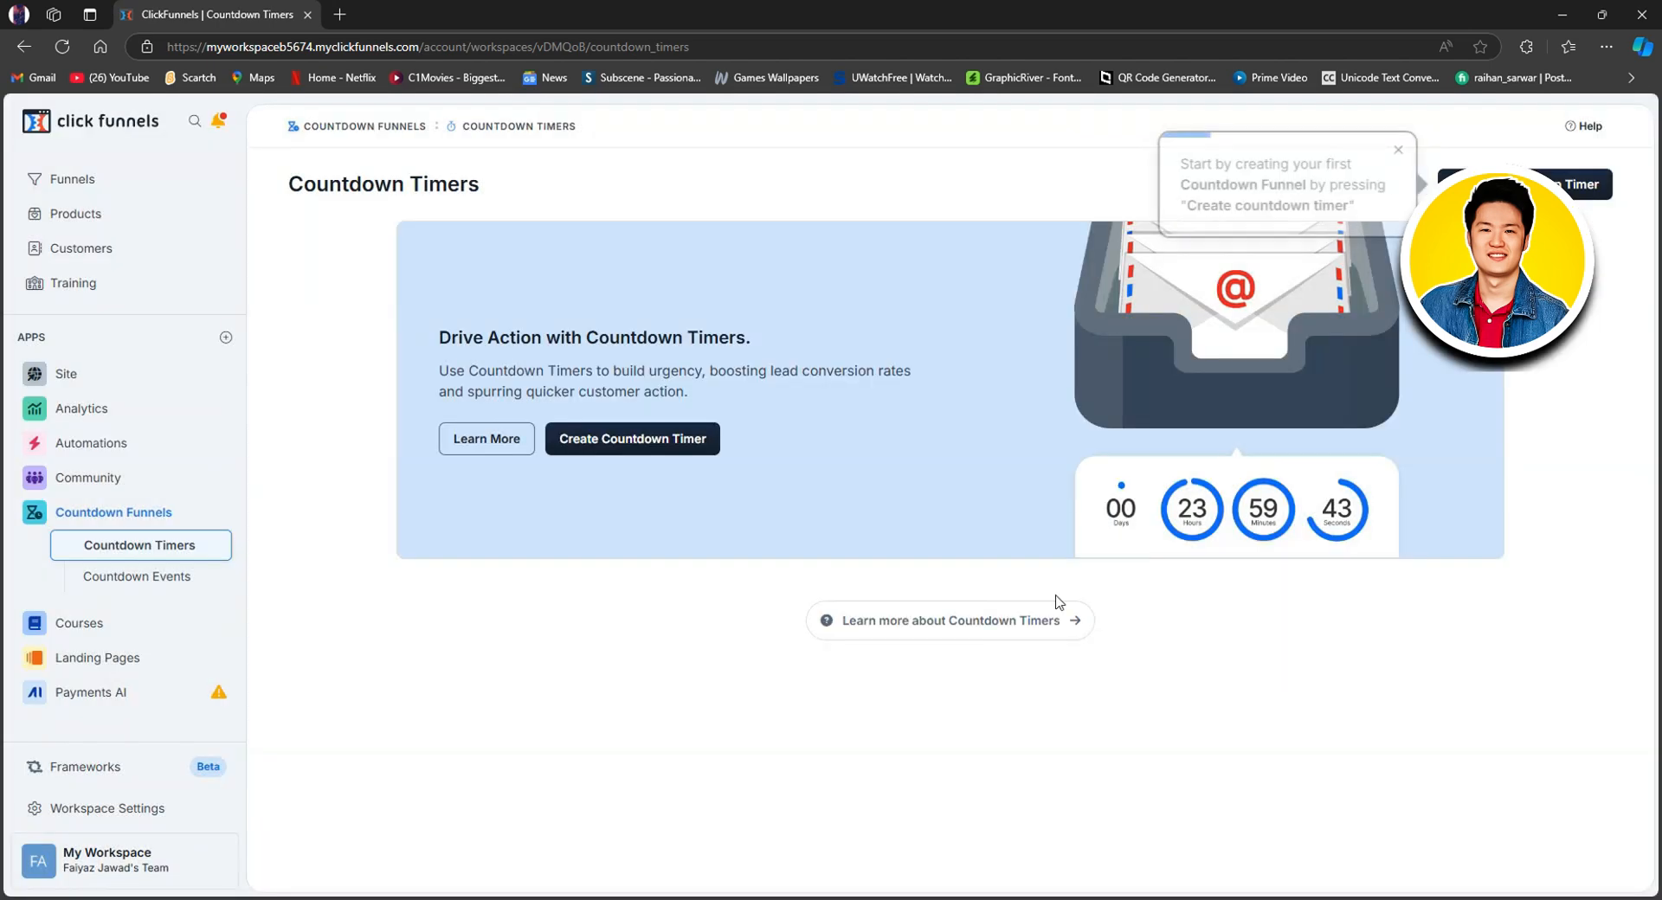
left_click(1408, 150)
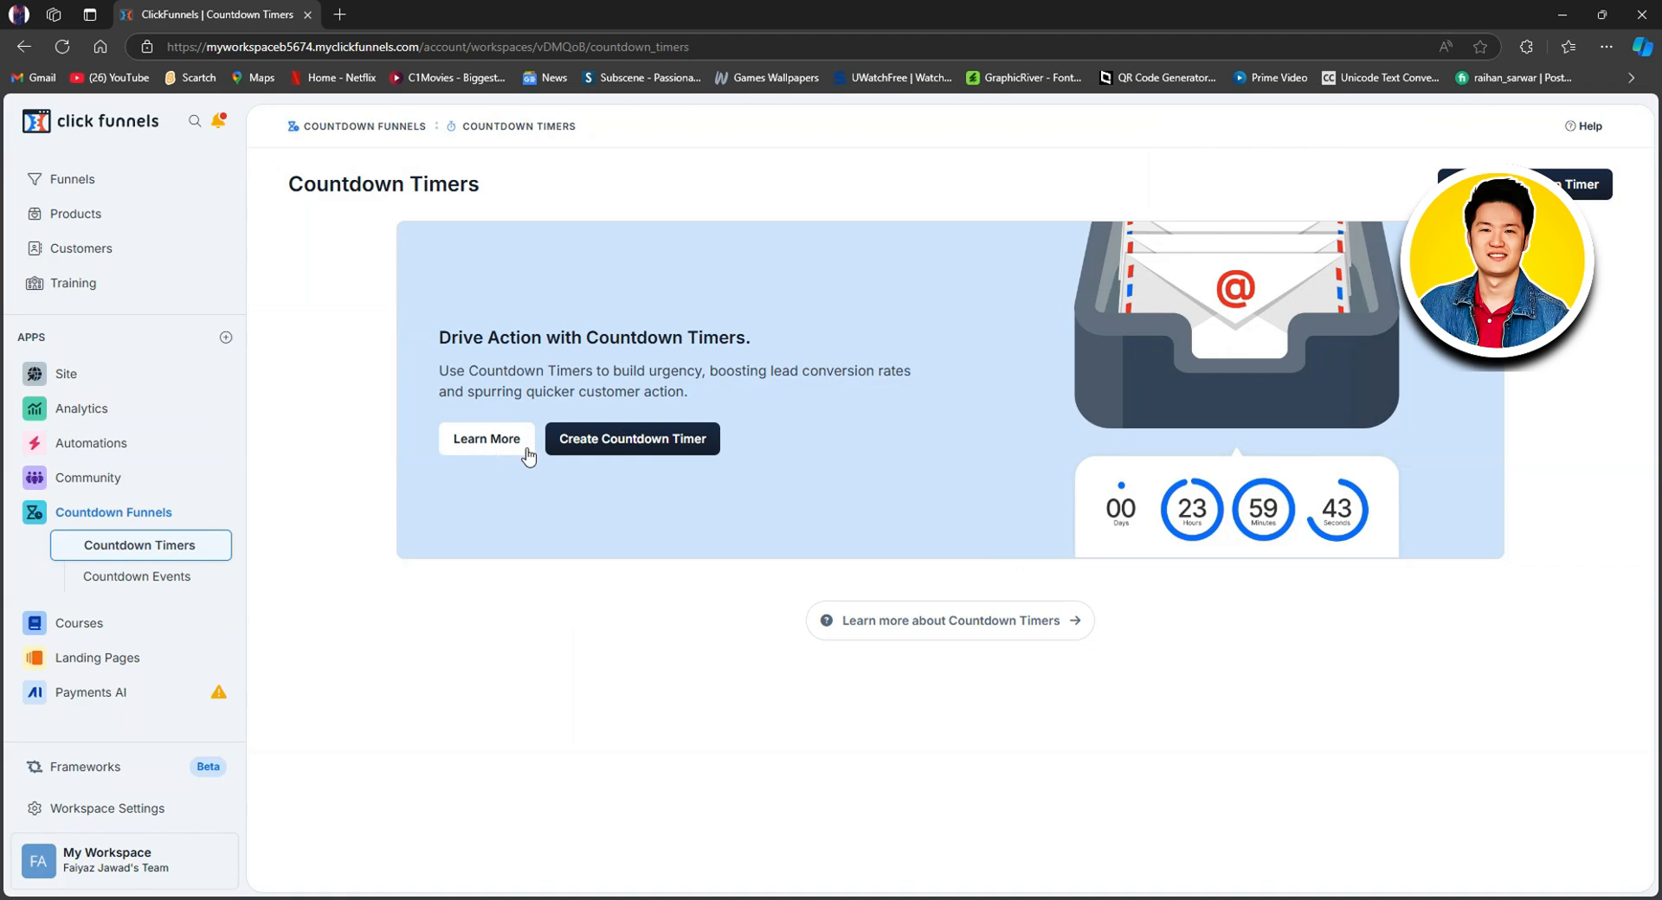
left_click(623, 447)
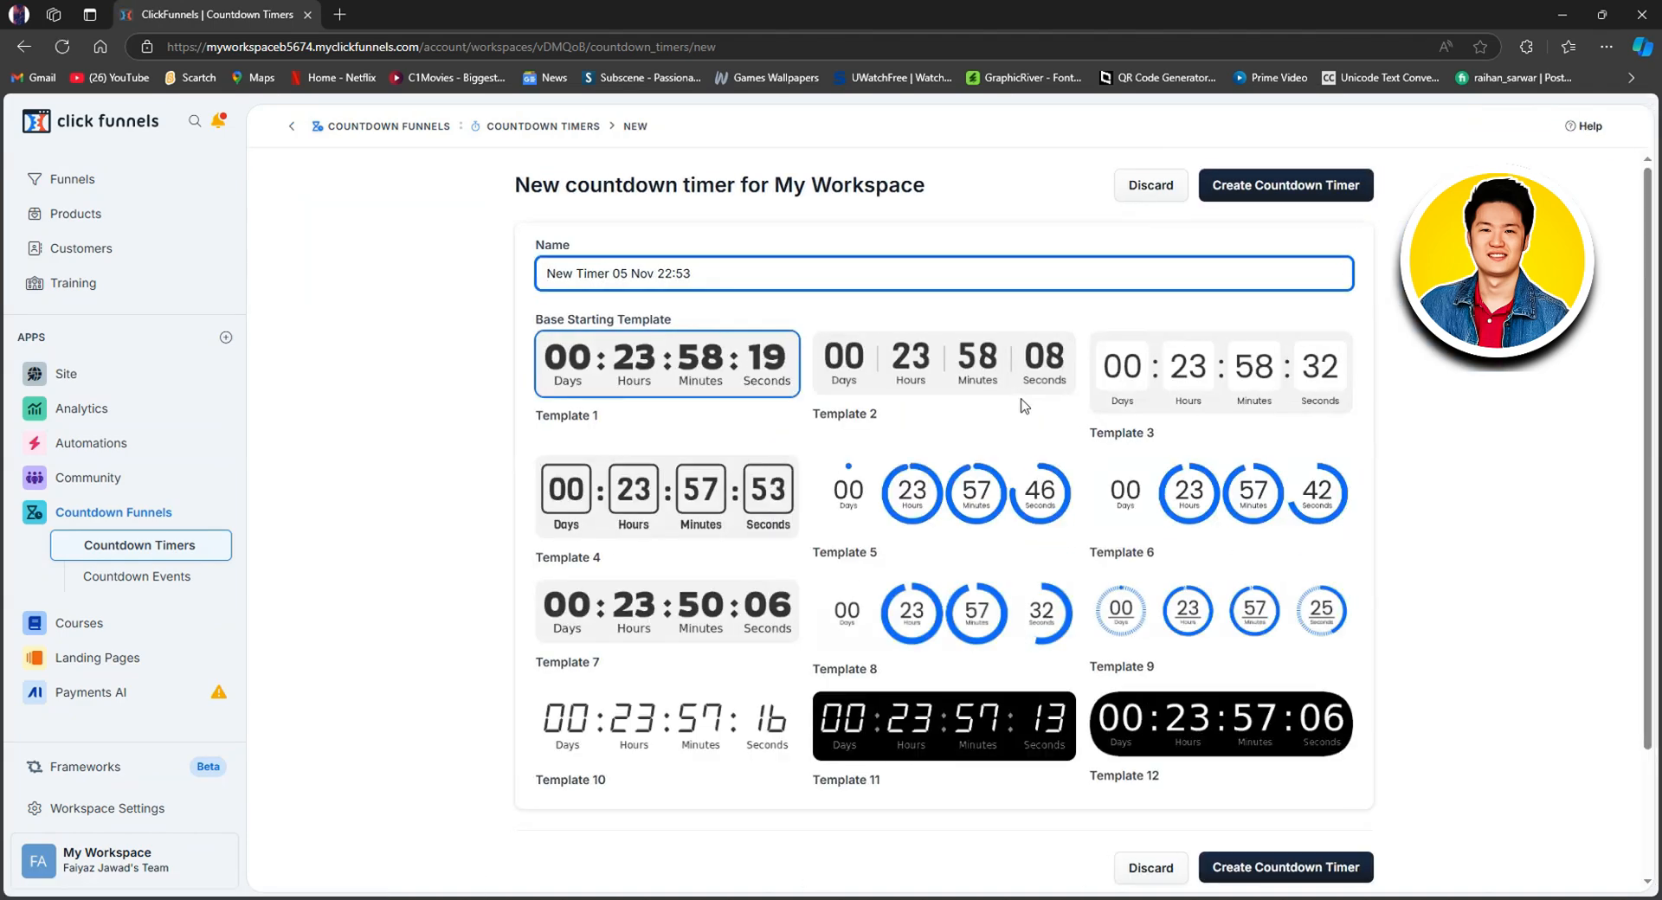
- Replace the new countdown timer's default name with Tech Developer
scroll(894, 569, "down", 2)
scroll(894, 569, "up", 2)
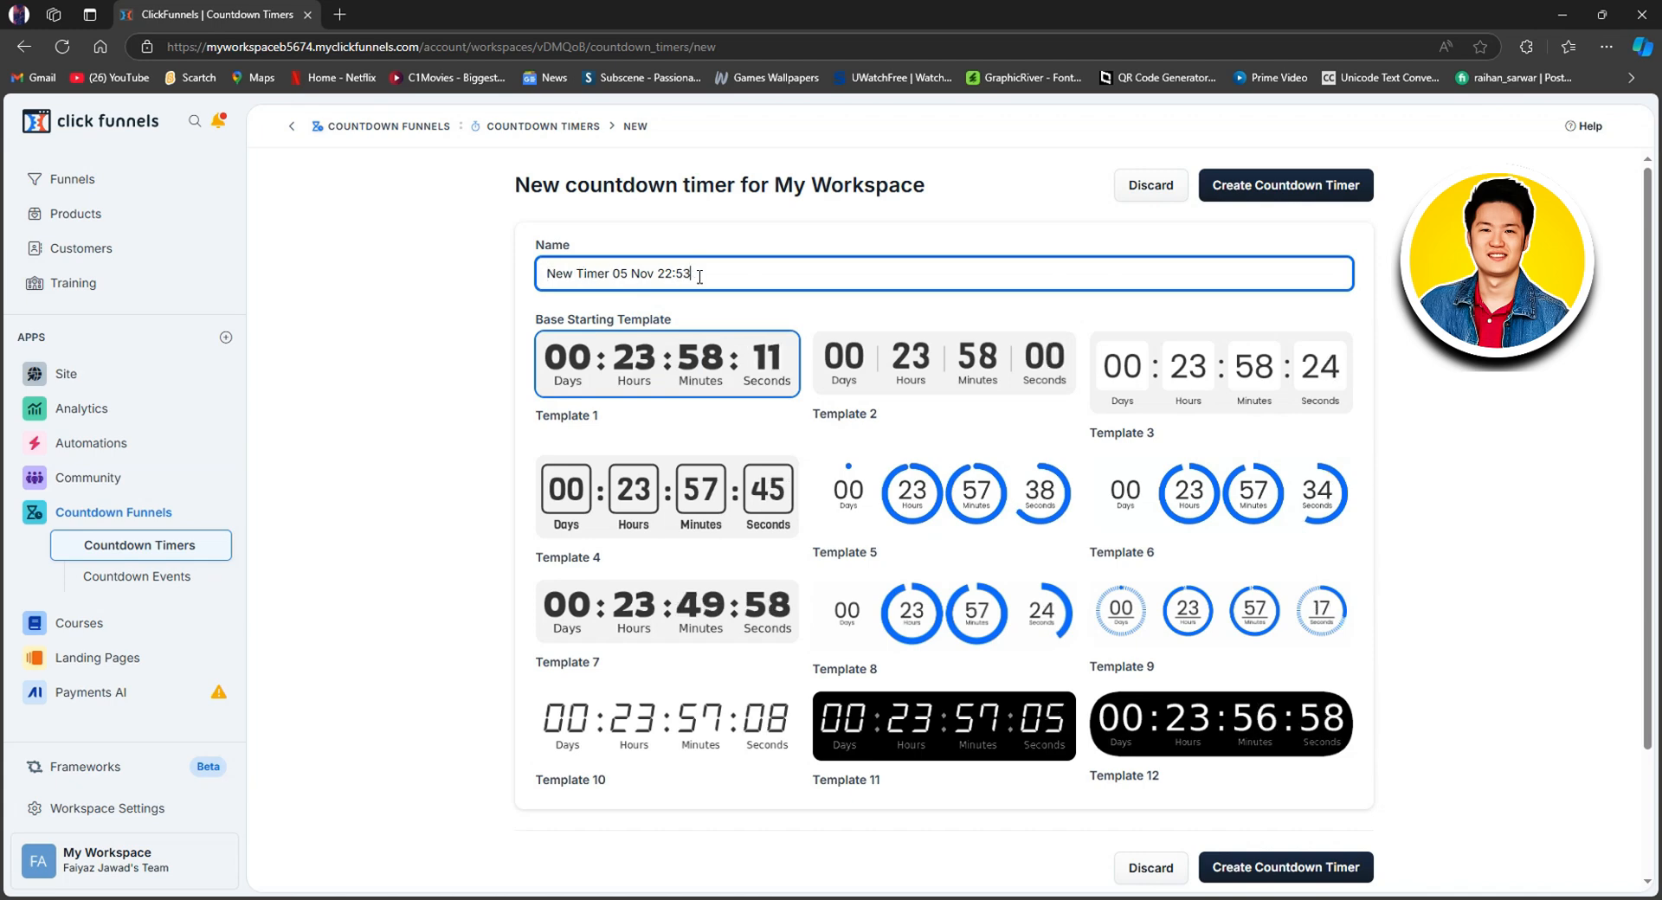
left_click_drag(701, 275, 546, 275)
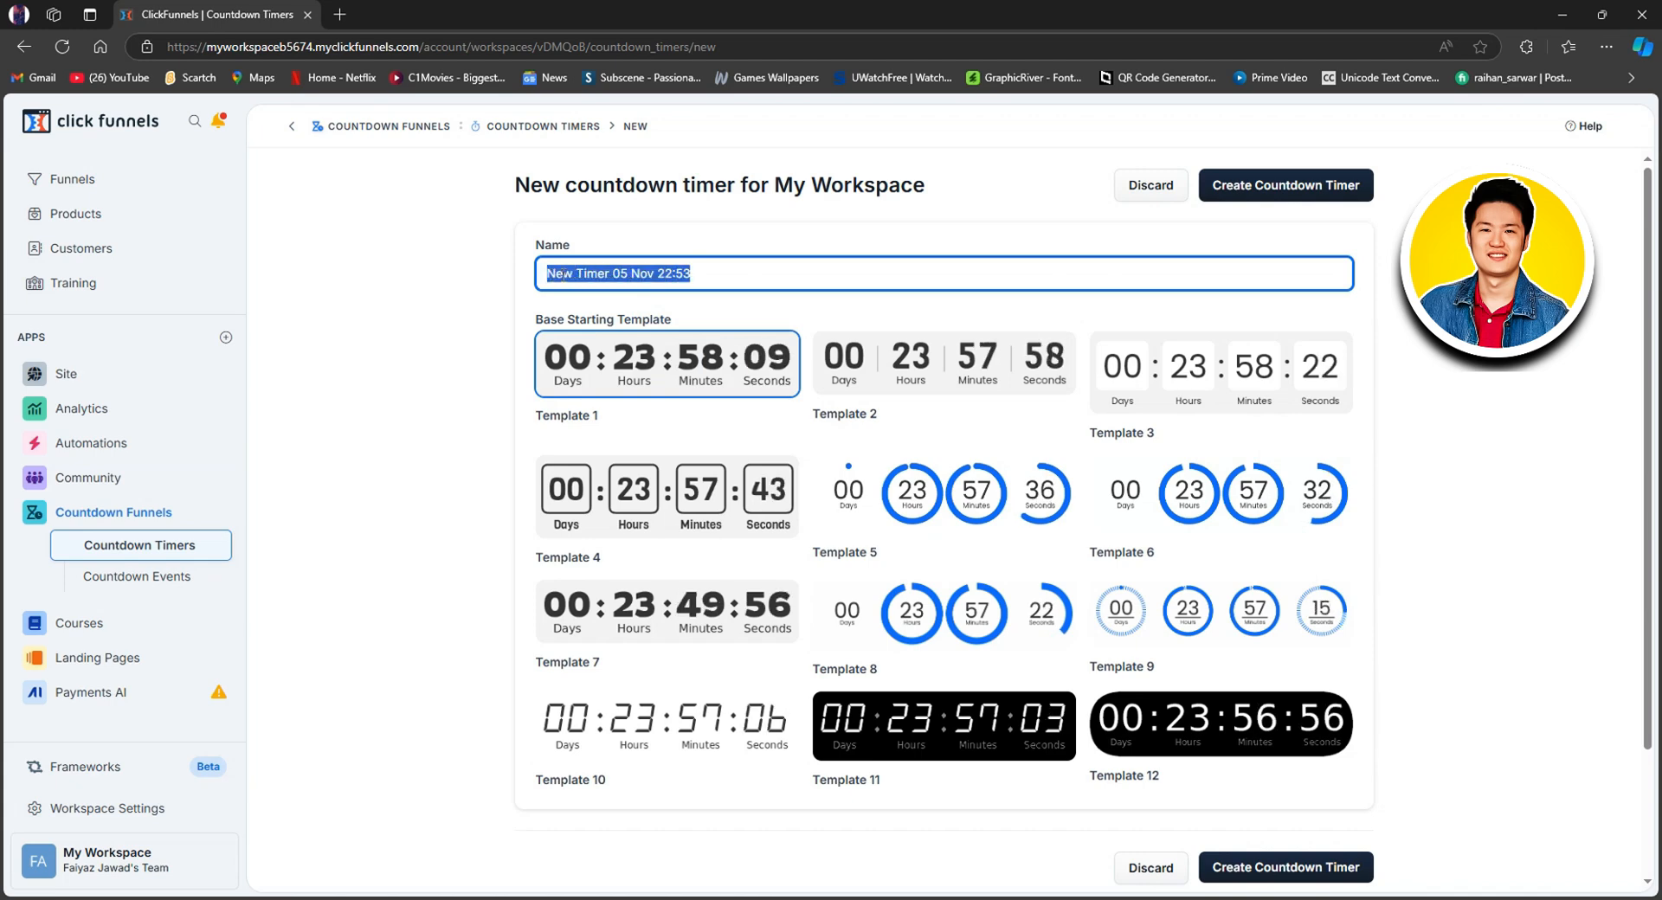
type("te")
left_click(623, 333)
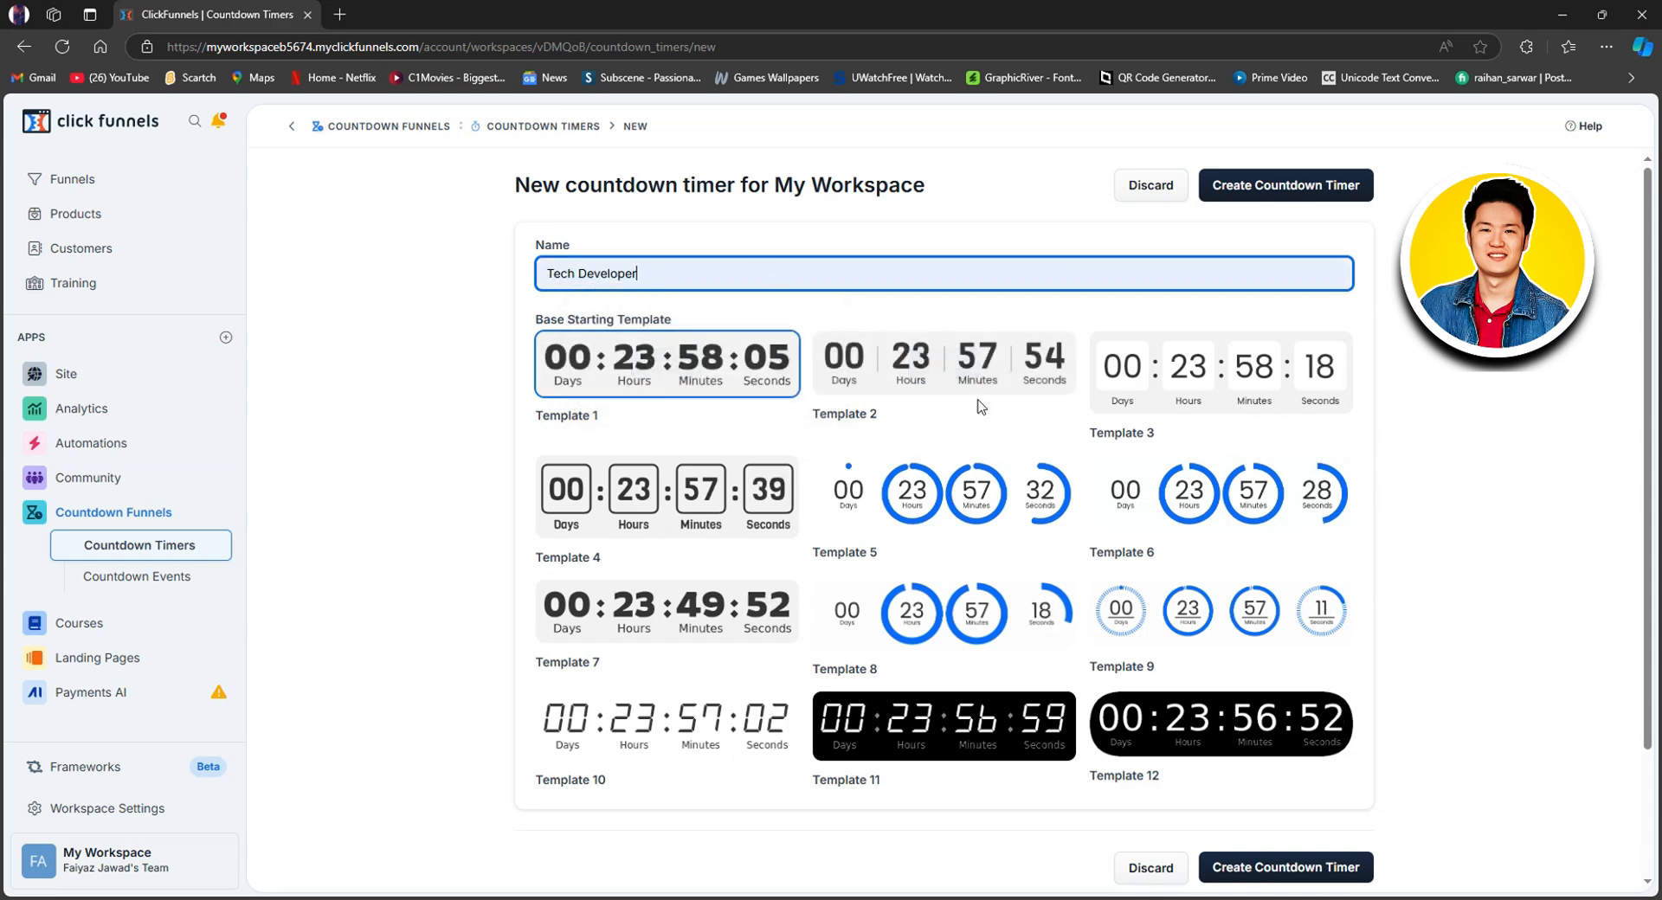
- Choose Template 2 as the base starting template and create the countdown timer
mouse_move(977, 392)
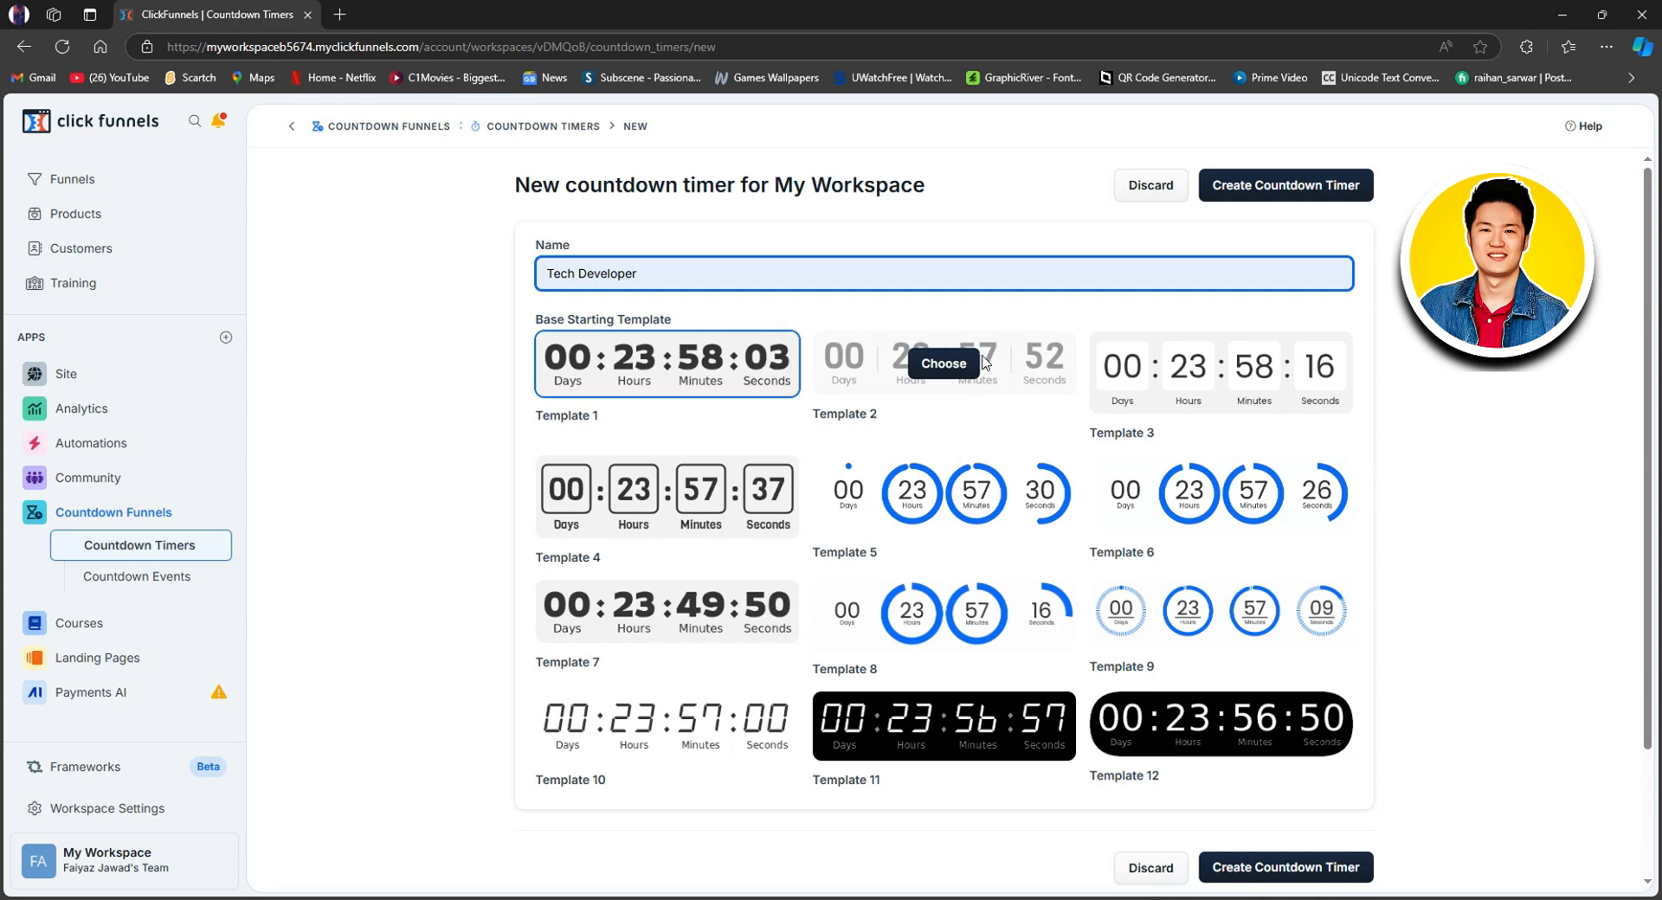
left_click(982, 354)
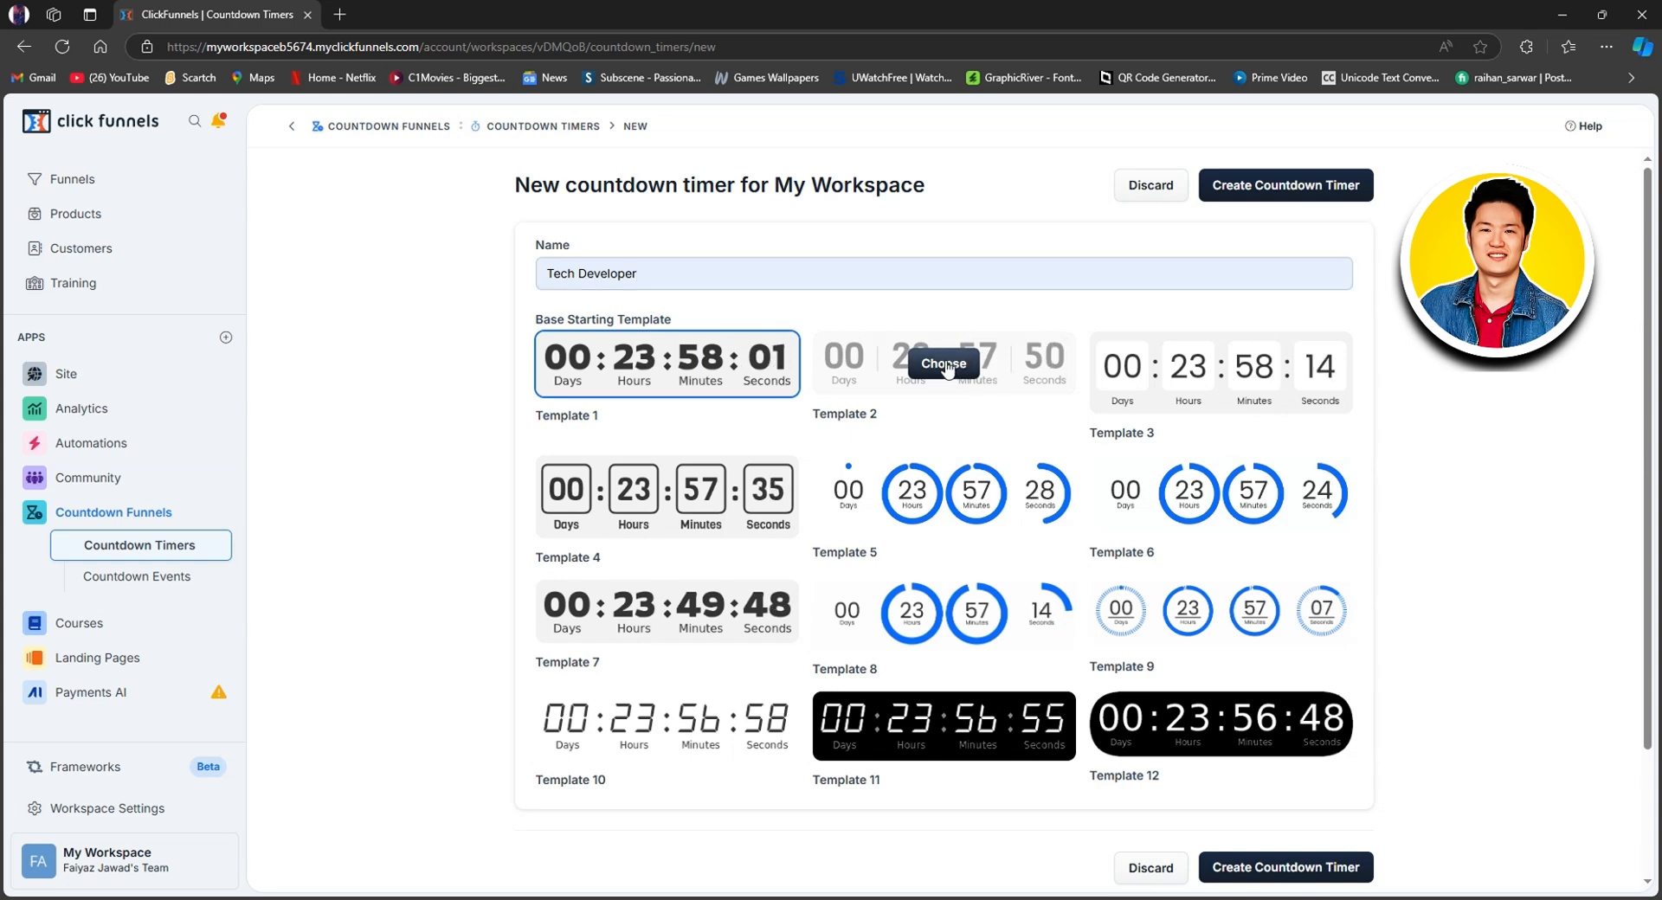
left_click(940, 365)
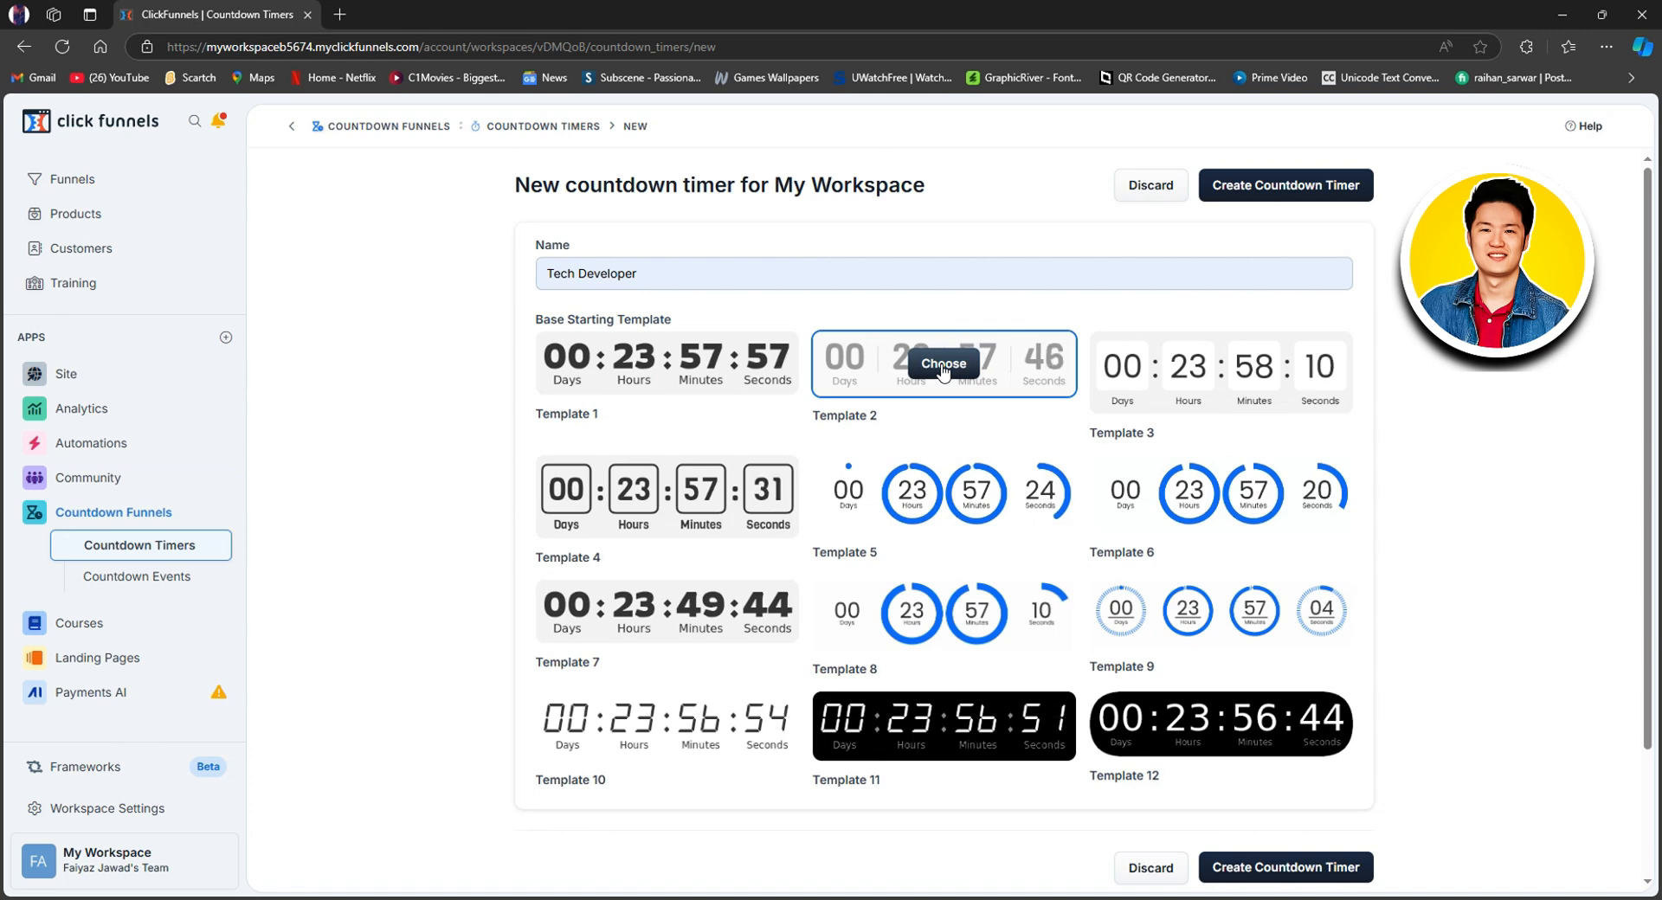
left_click(1280, 187)
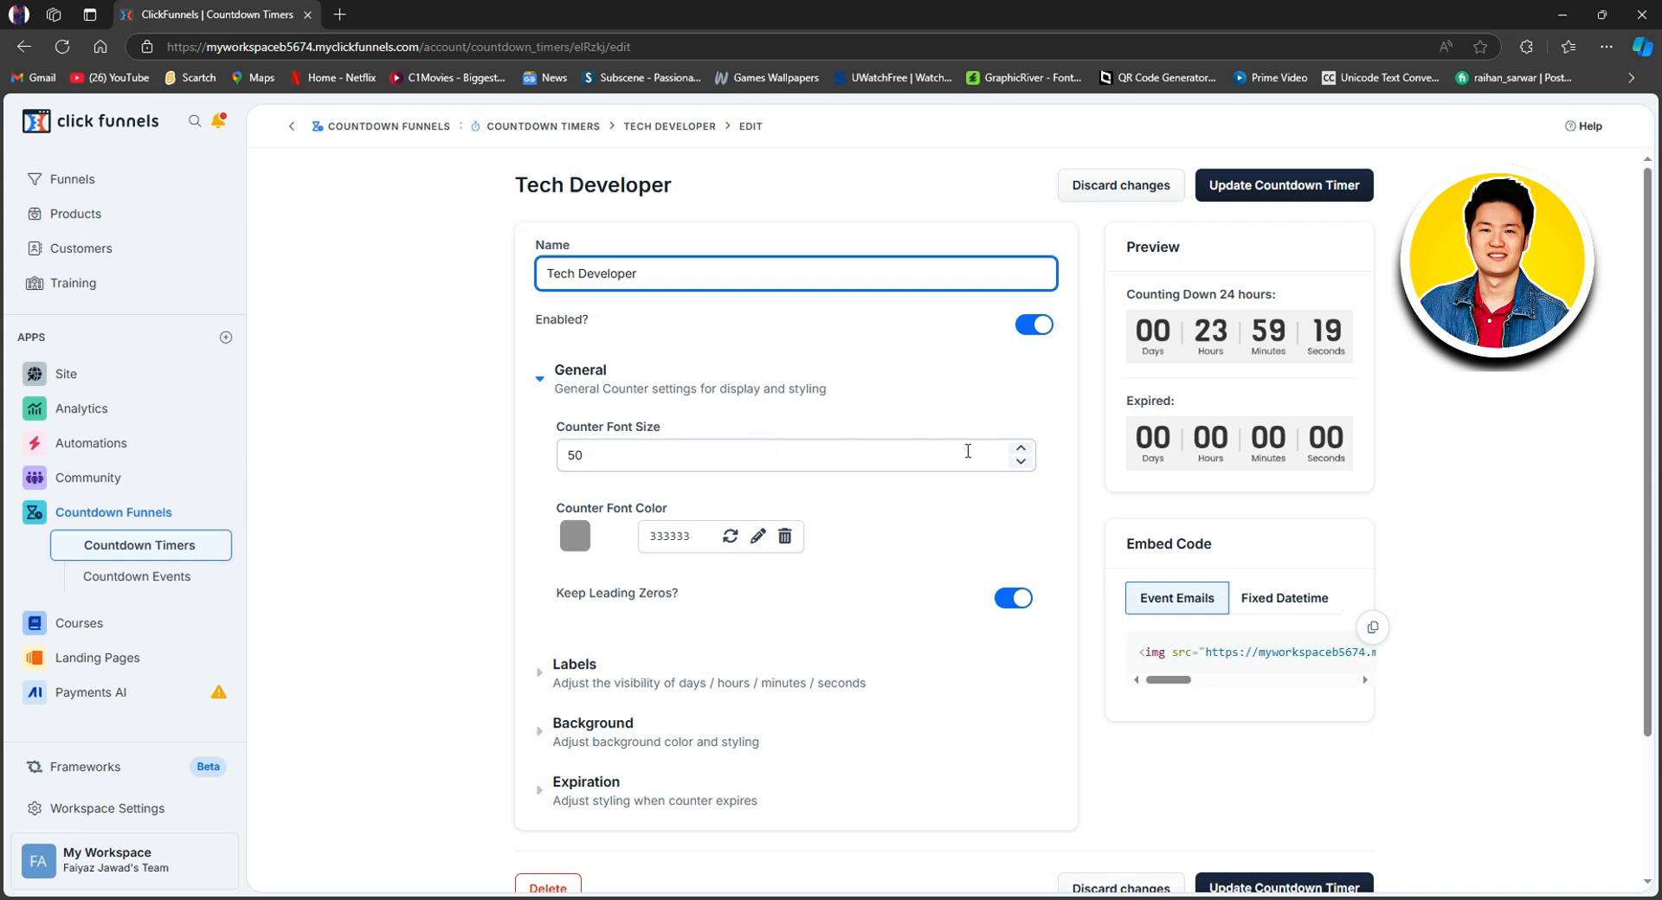
- Set the counter font size to 52 and the counter font color to #929292
left_click(1021, 451)
left_click(1021, 451)
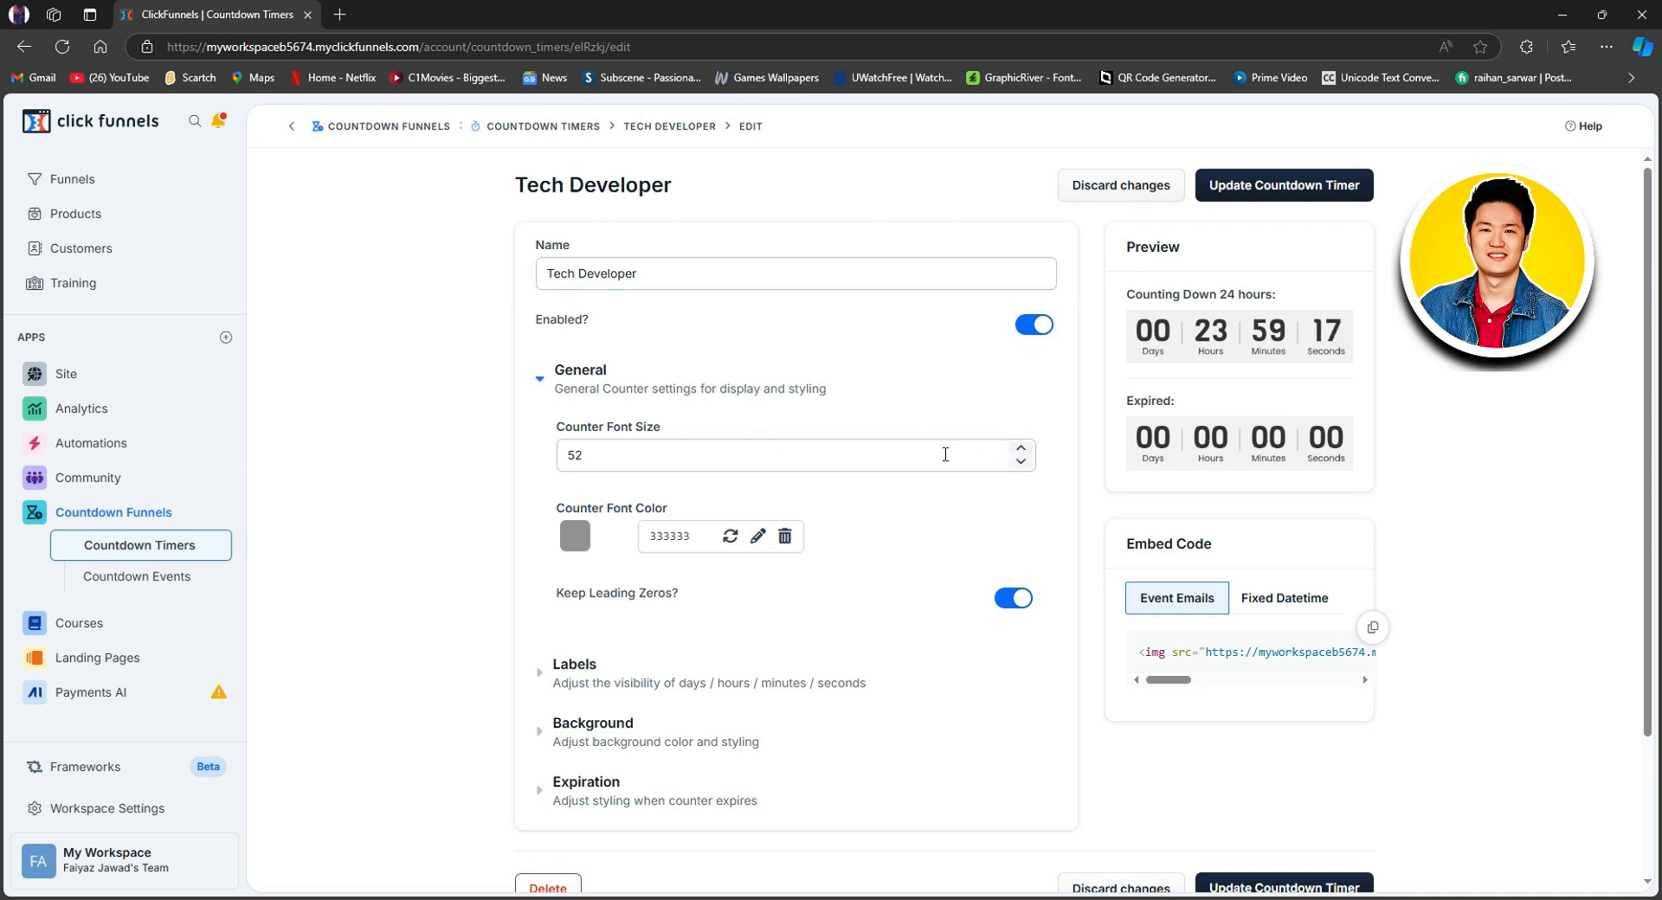
left_click(924, 458)
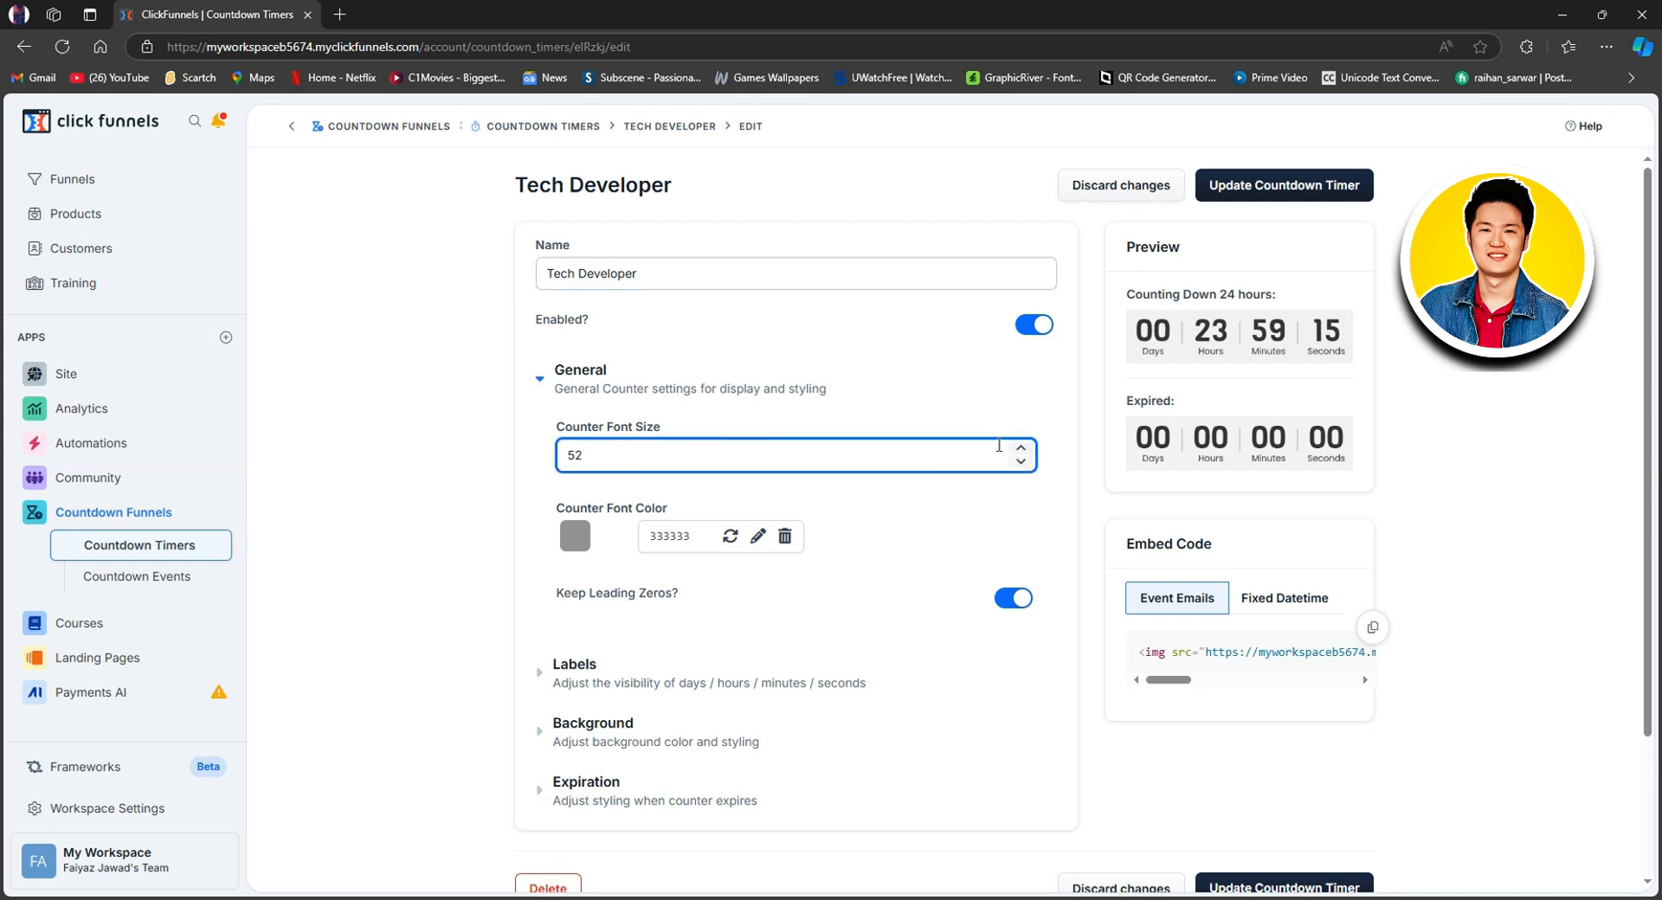
left_click(582, 544)
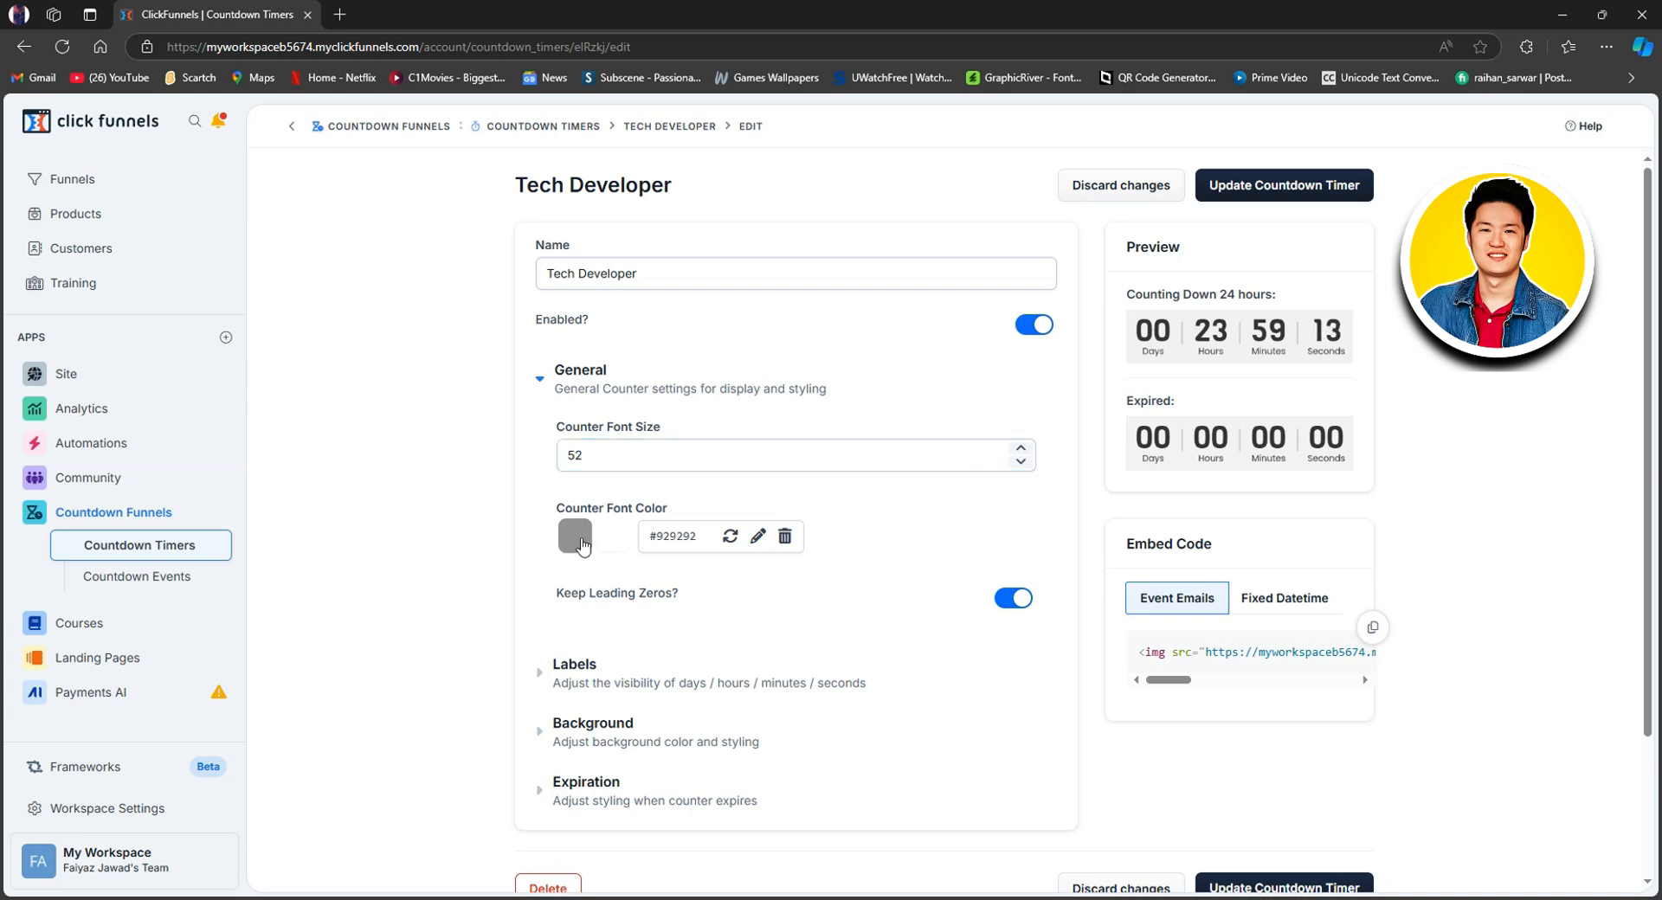
left_click(611, 546)
left_click(575, 542)
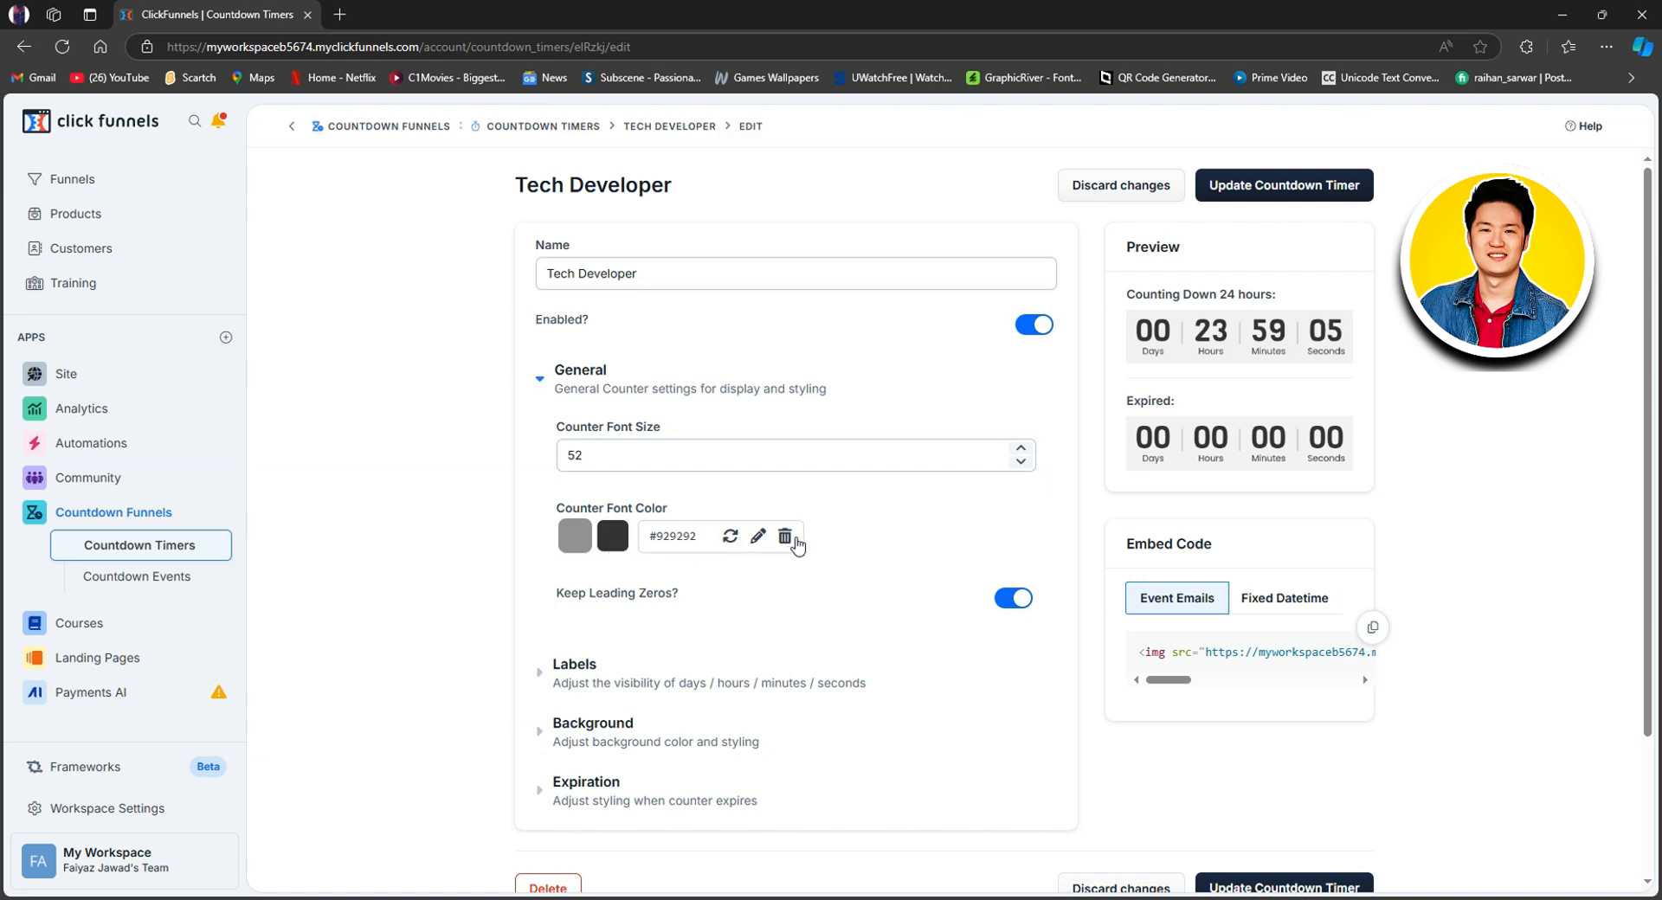
- Open the label settings and try switching the days, hours, minutes and seconds visibility off and on again
scroll(779, 610, "down", 1)
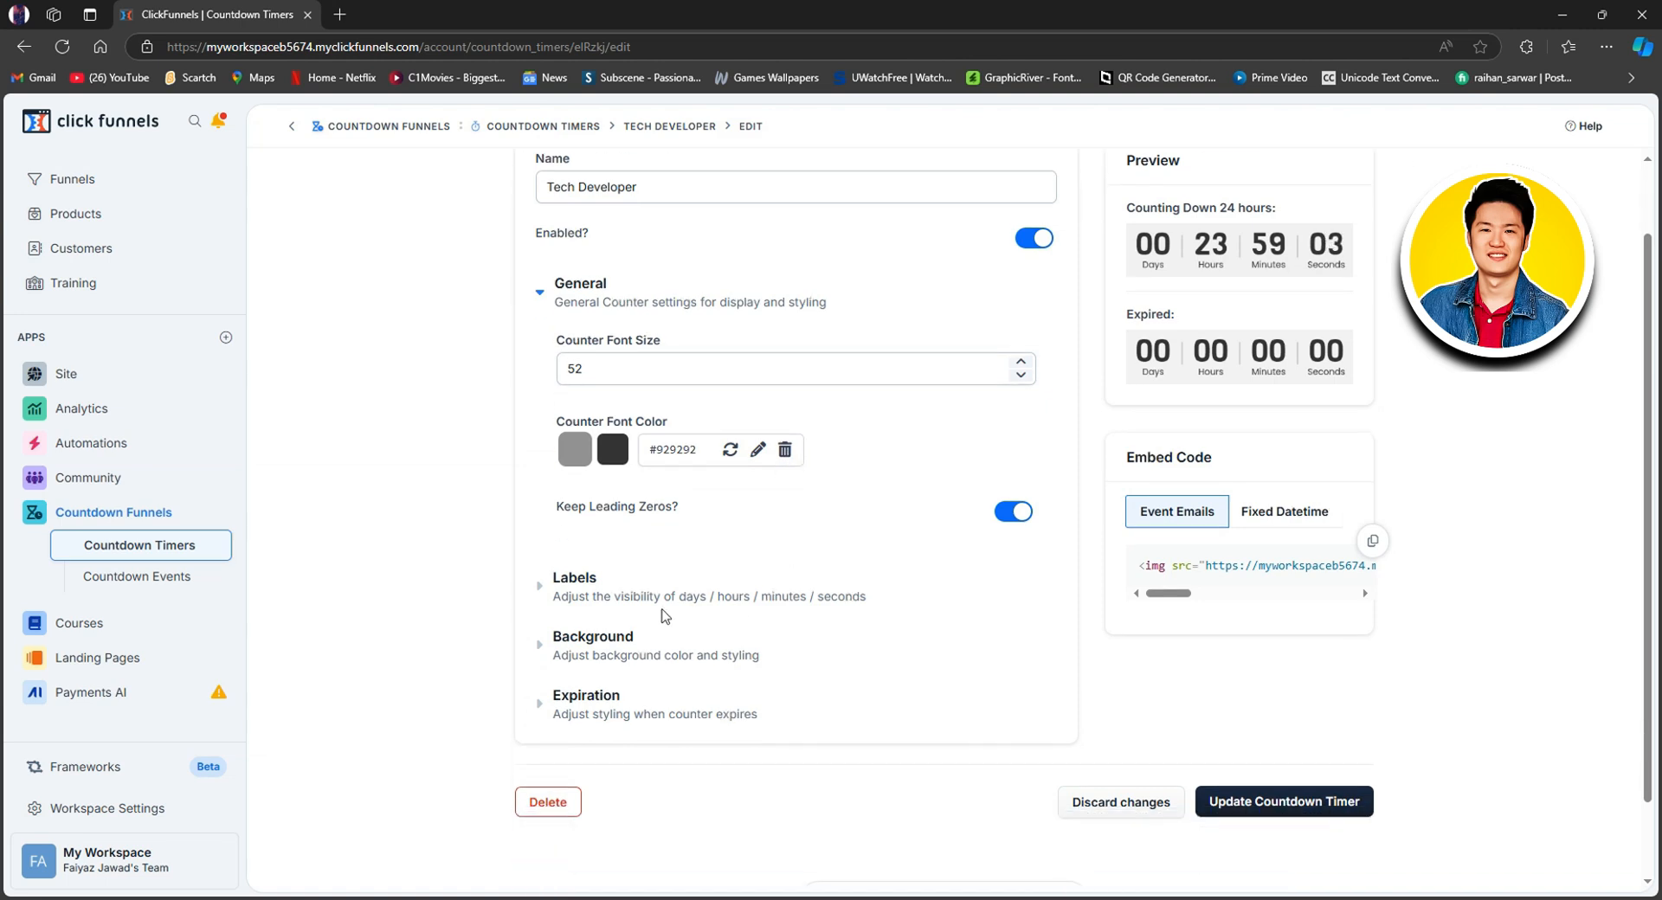
left_click(553, 595)
scroll(597, 606, "down", 1)
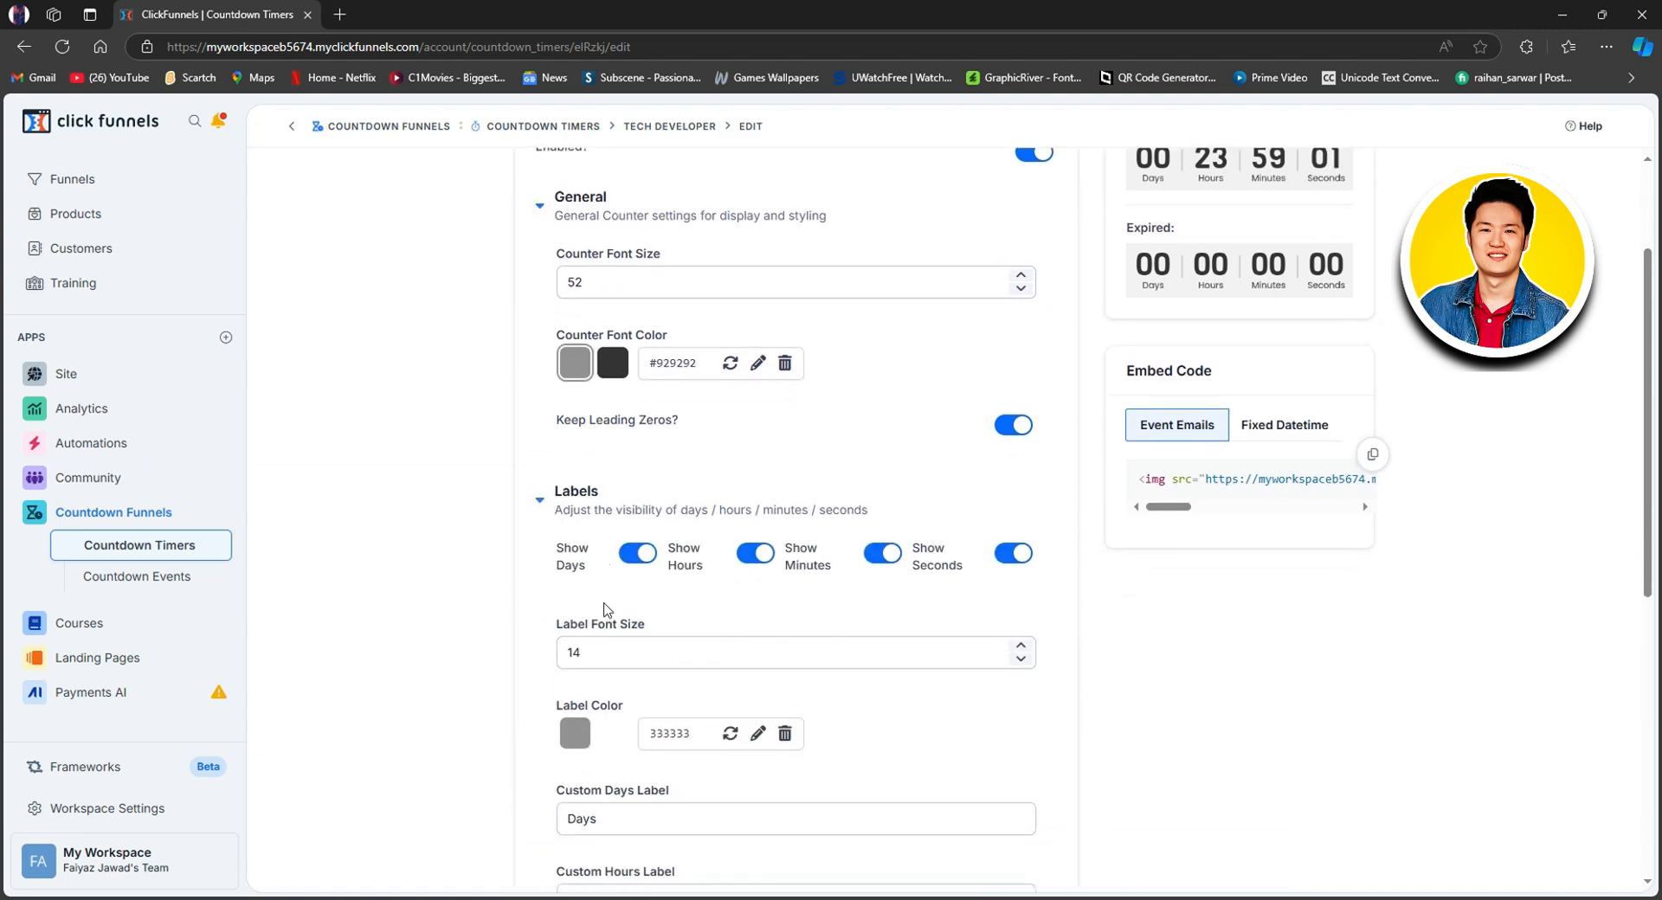
scroll(718, 575, "up", 1)
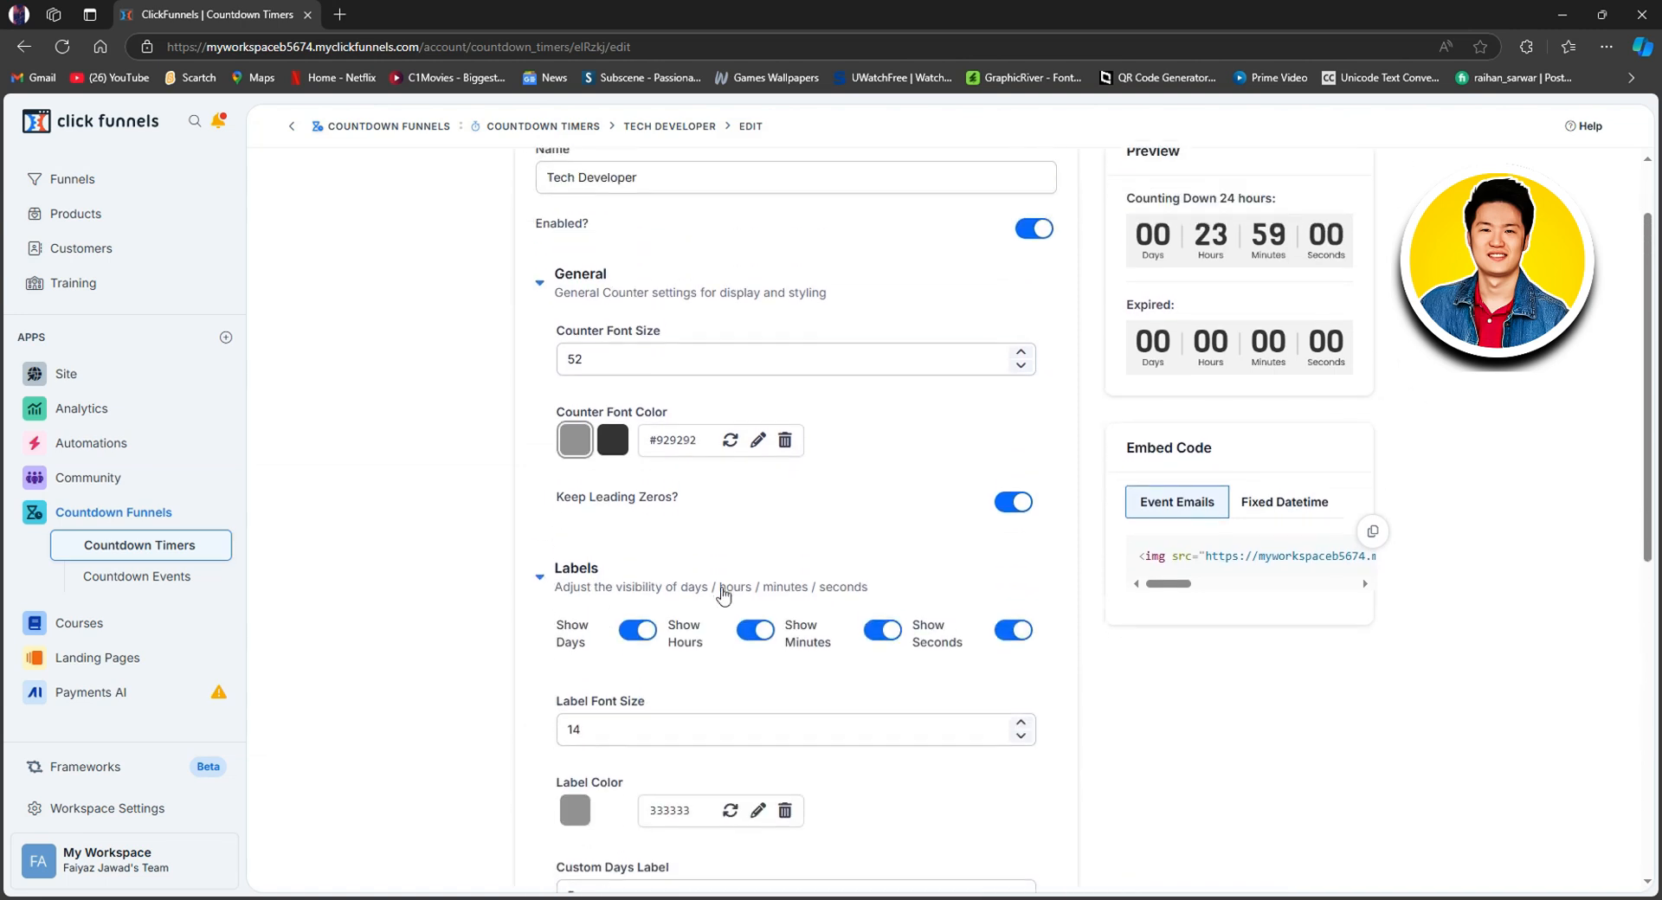
left_click(642, 638)
left_click(642, 639)
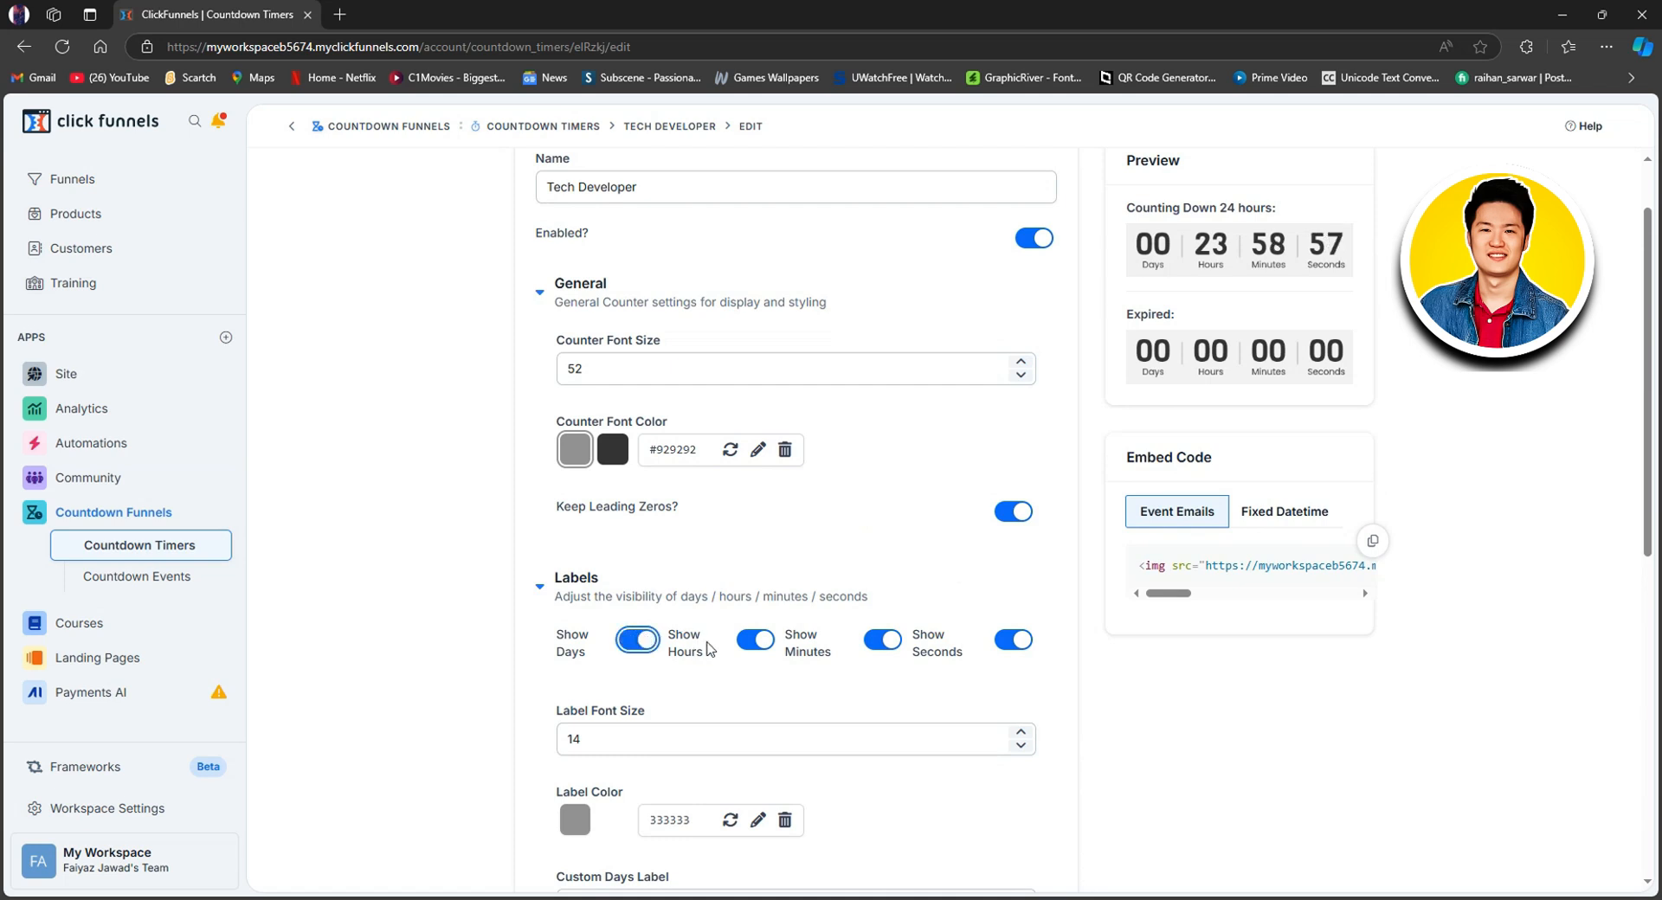
left_click(757, 645)
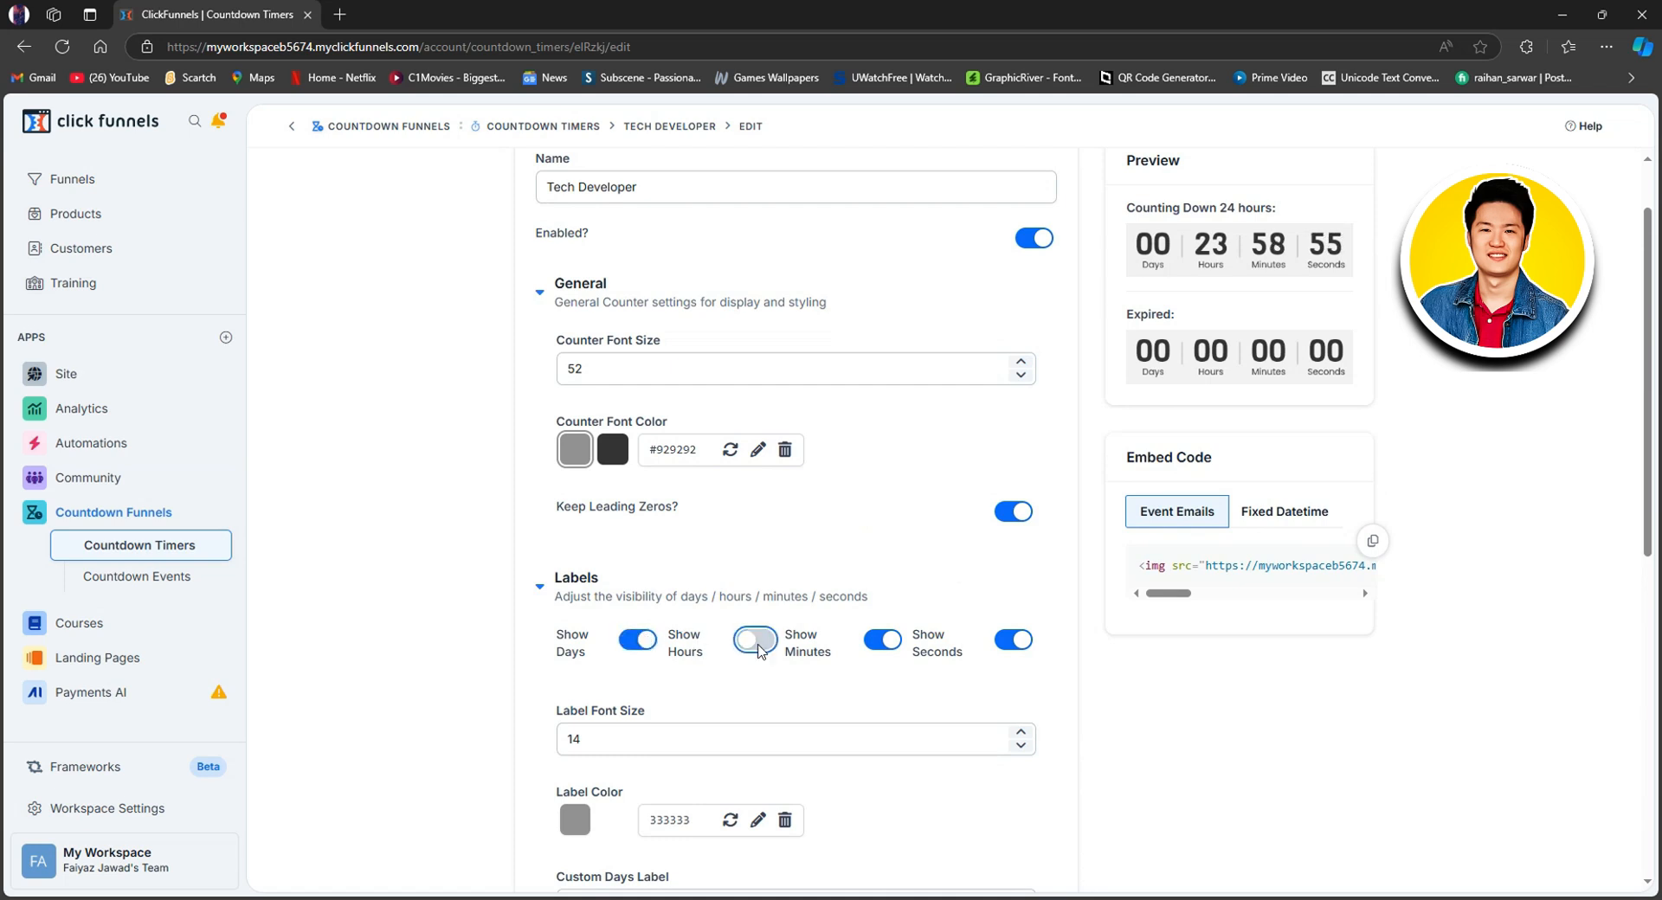
left_click(758, 646)
left_click(884, 645)
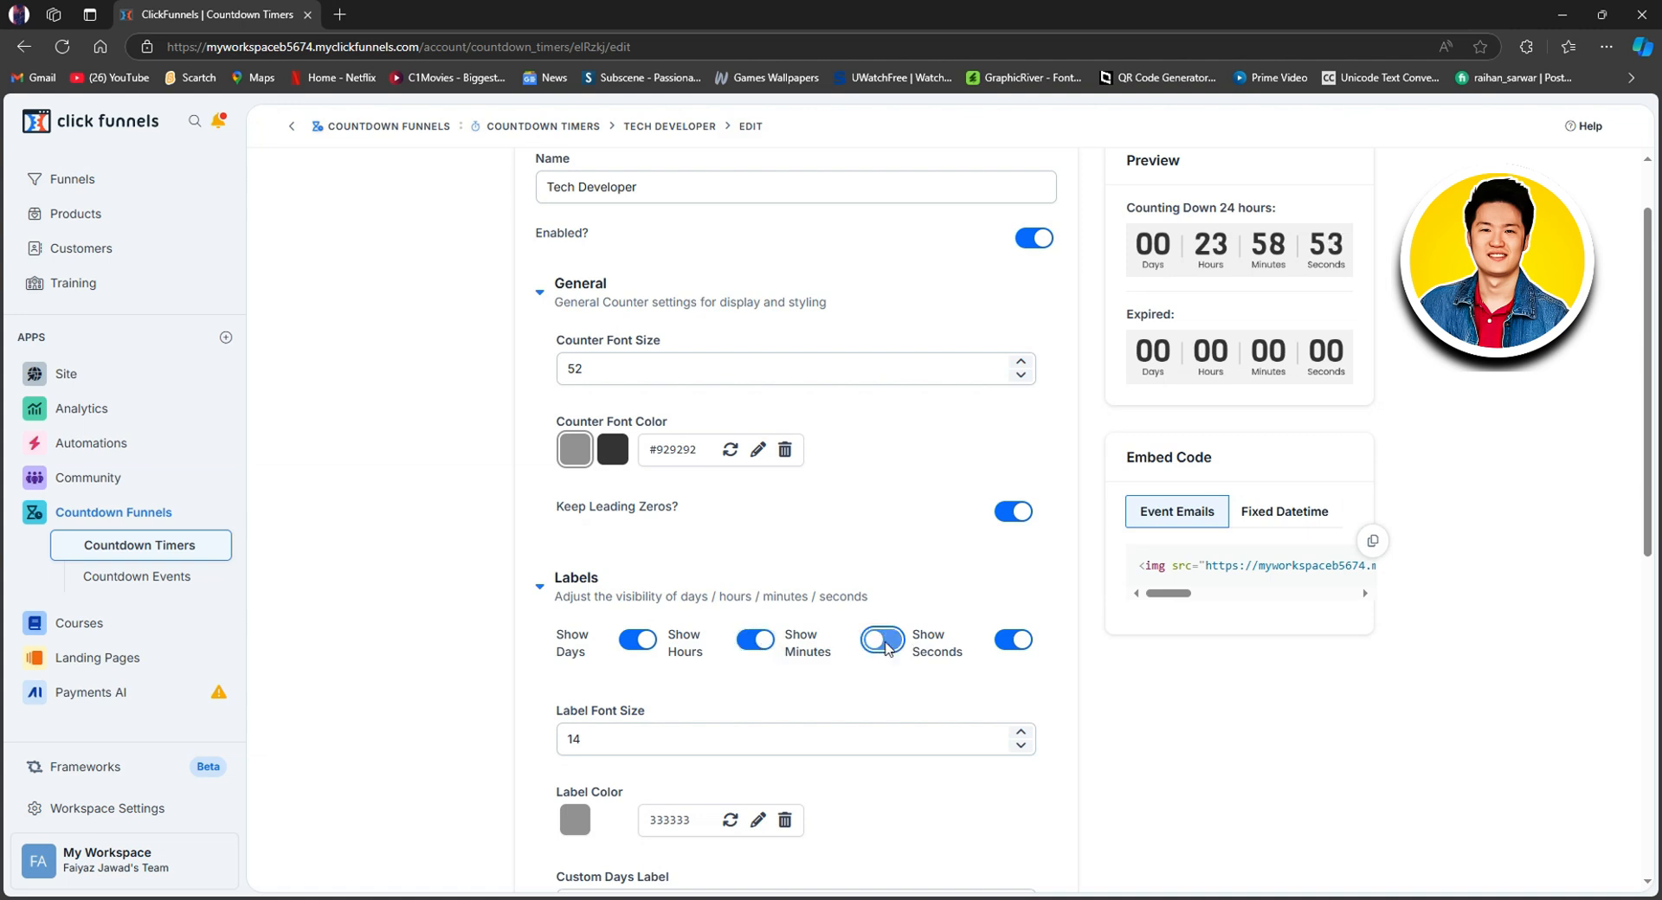
left_click(886, 648)
scroll(1042, 631, "up", 1)
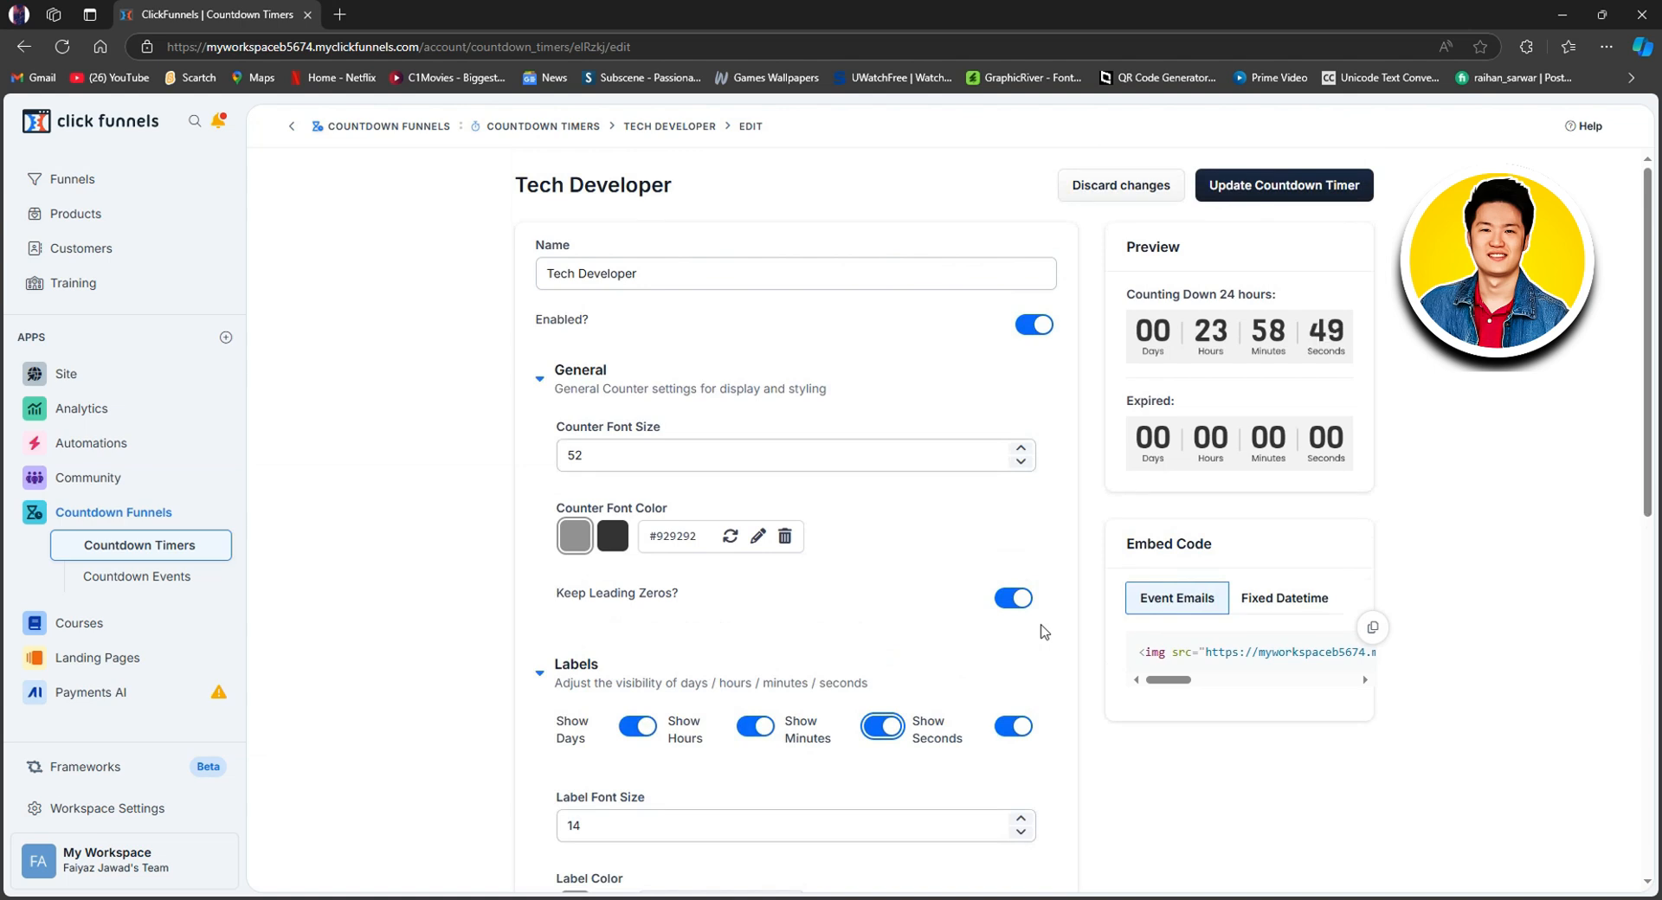
scroll(1043, 632, "down", 2)
left_click(1018, 561)
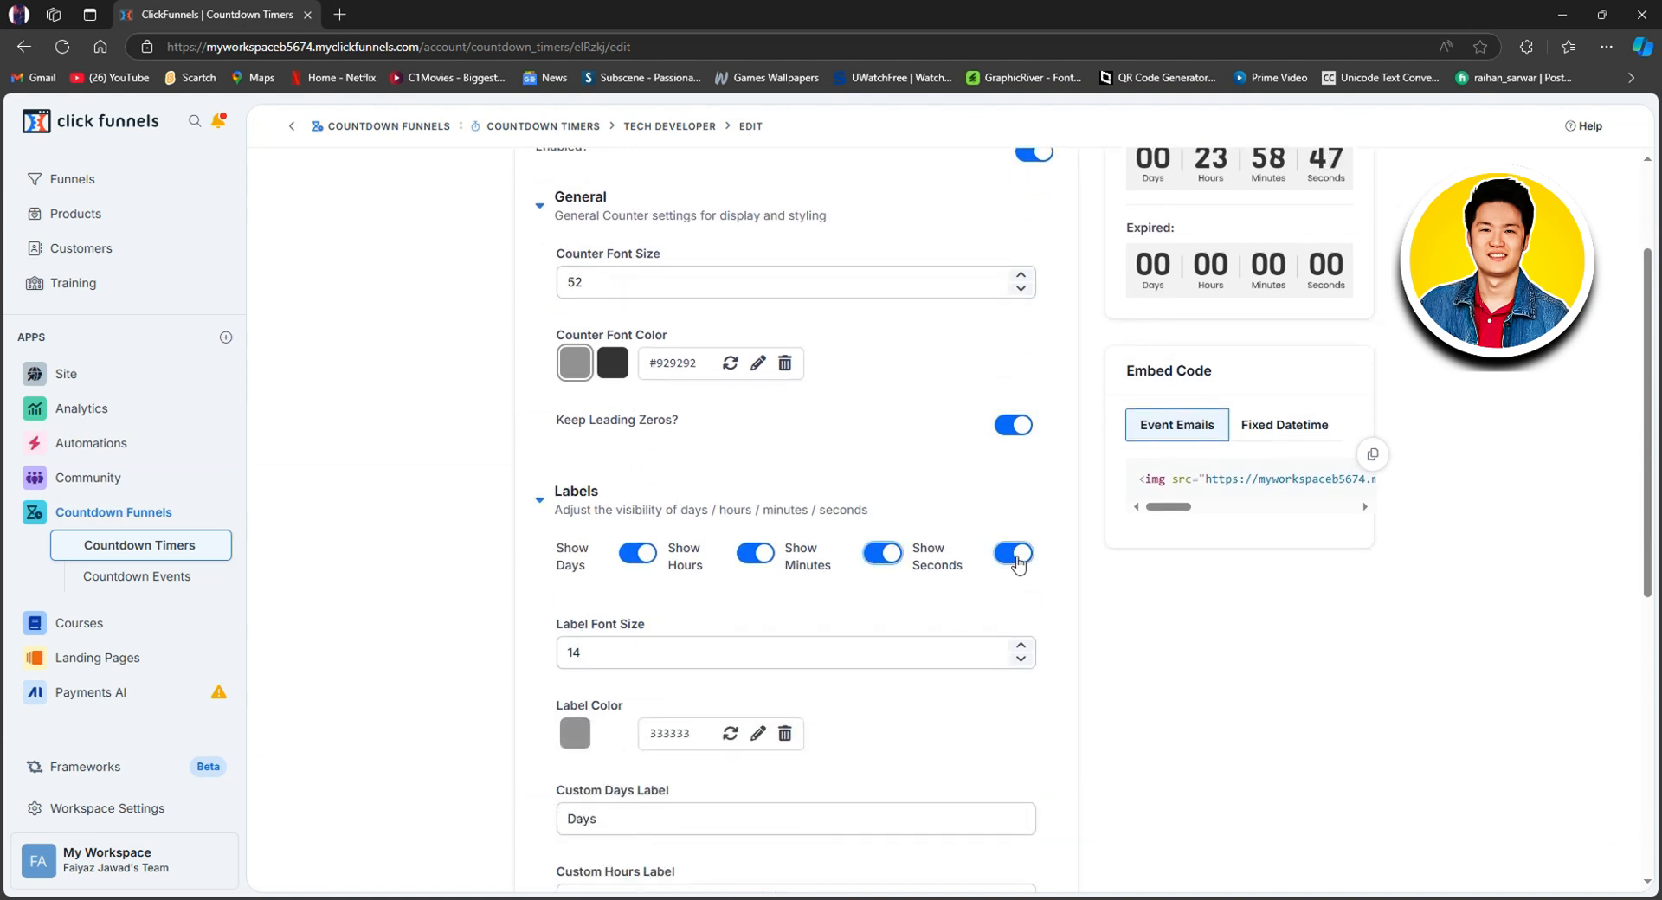
left_click(1019, 561)
- Open the background settings, set the background color to #f2f2f2 and the matte color to #929292
scroll(1018, 564, "up", 1)
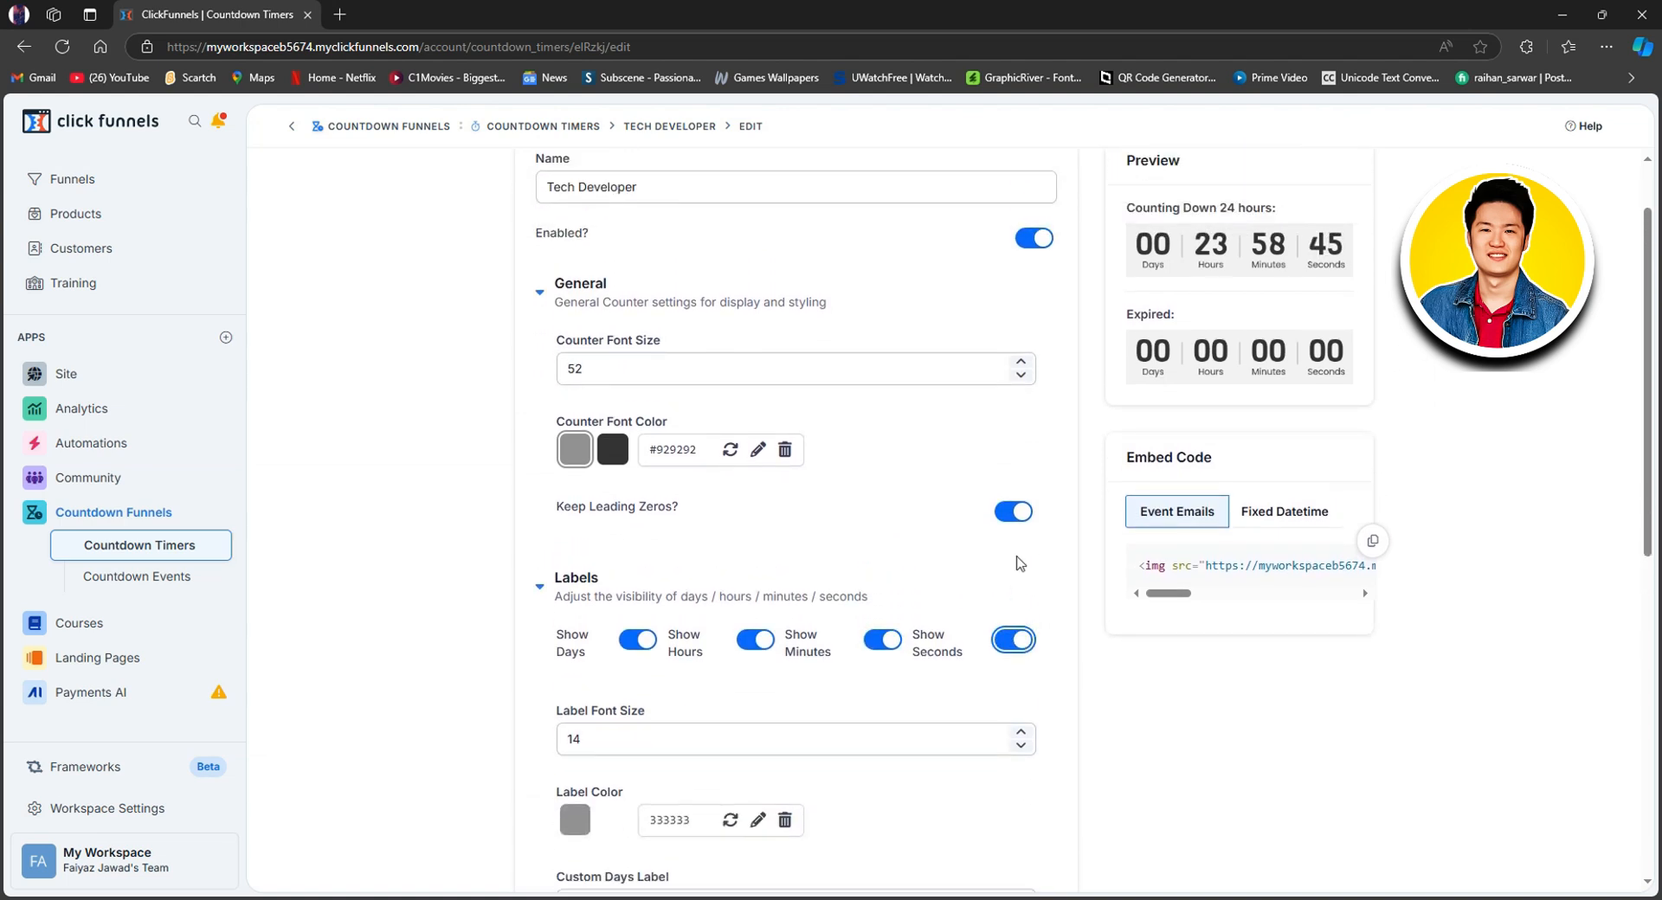
scroll(776, 668, "down", 1)
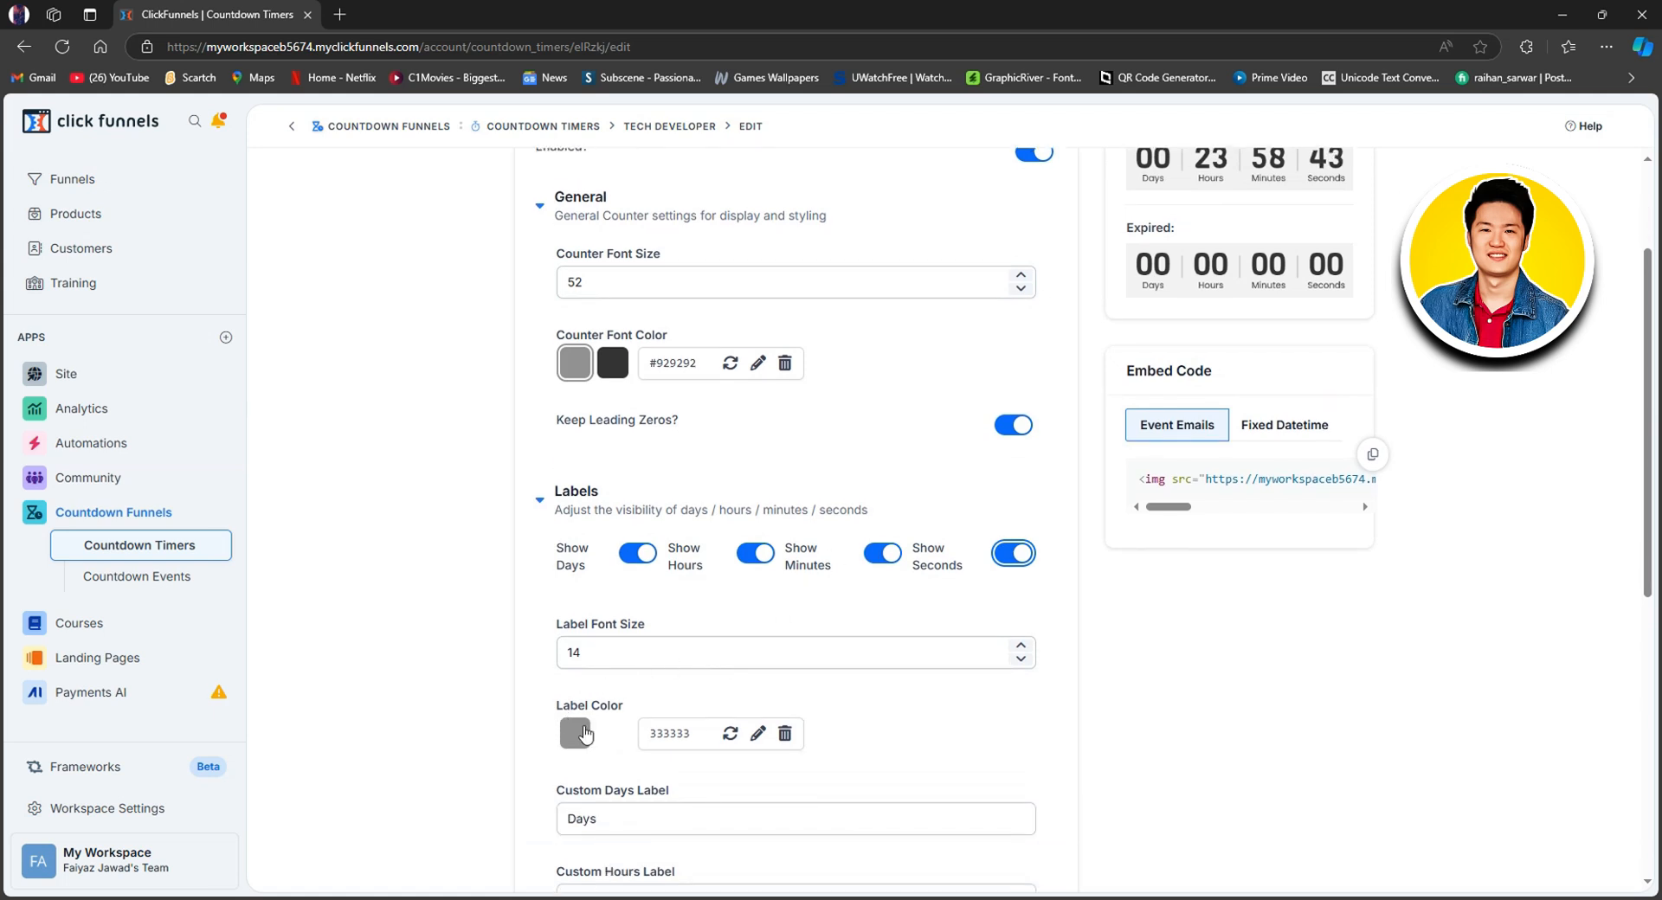
scroll(603, 668, "down", 1)
scroll(679, 716, "down", 1)
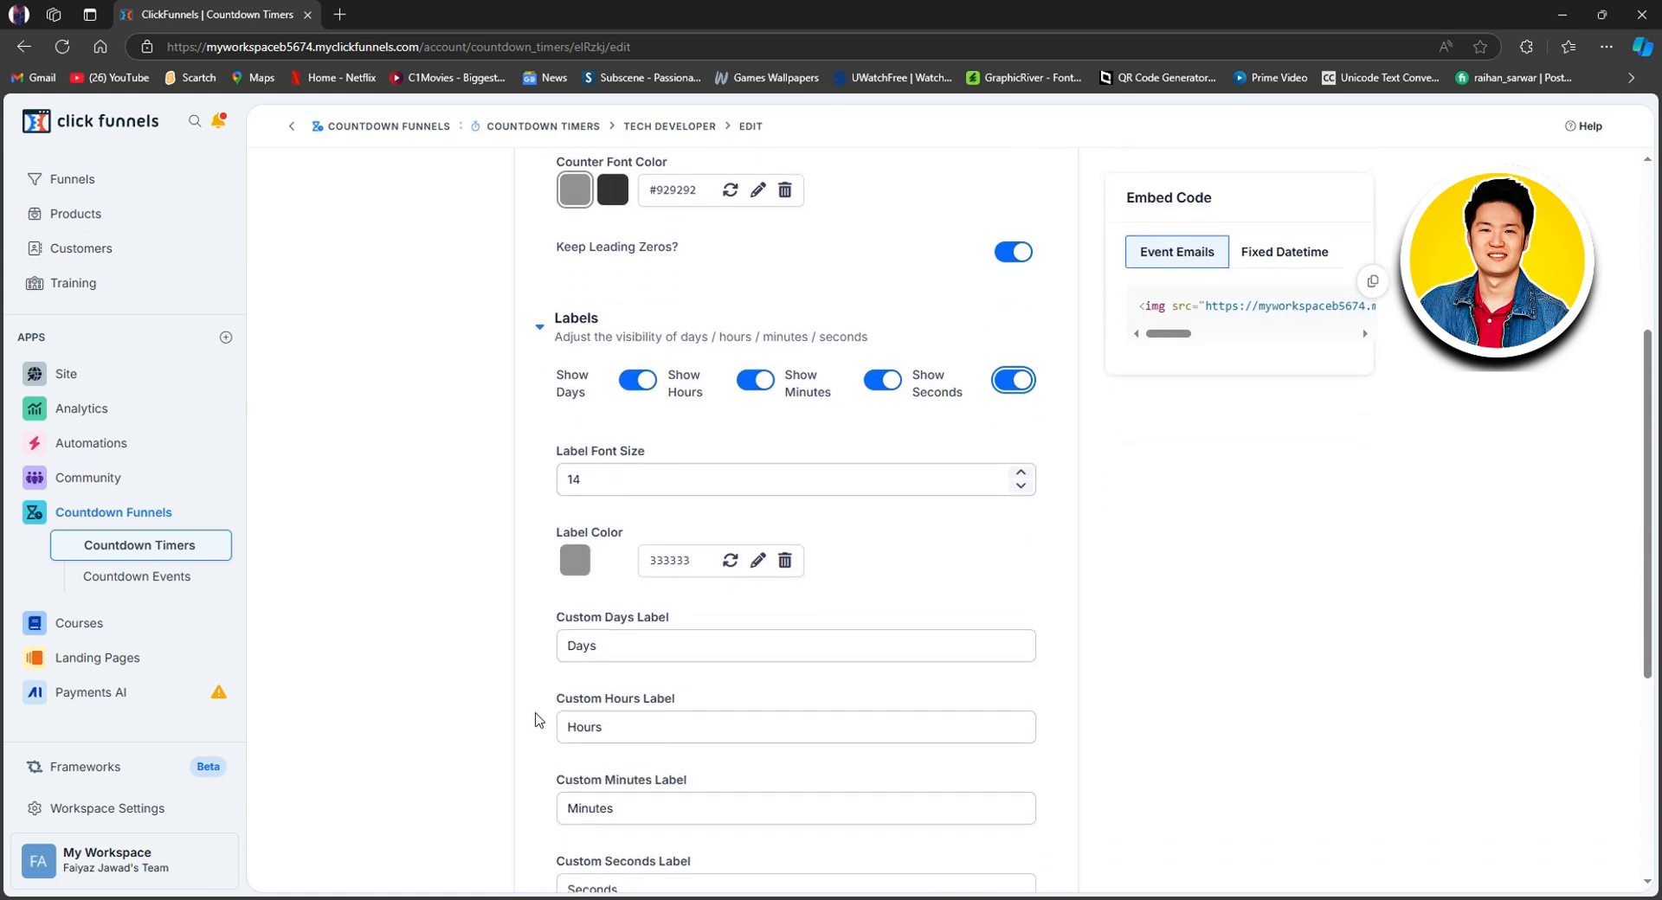
scroll(612, 720, "down", 1)
scroll(606, 744, "down", 1)
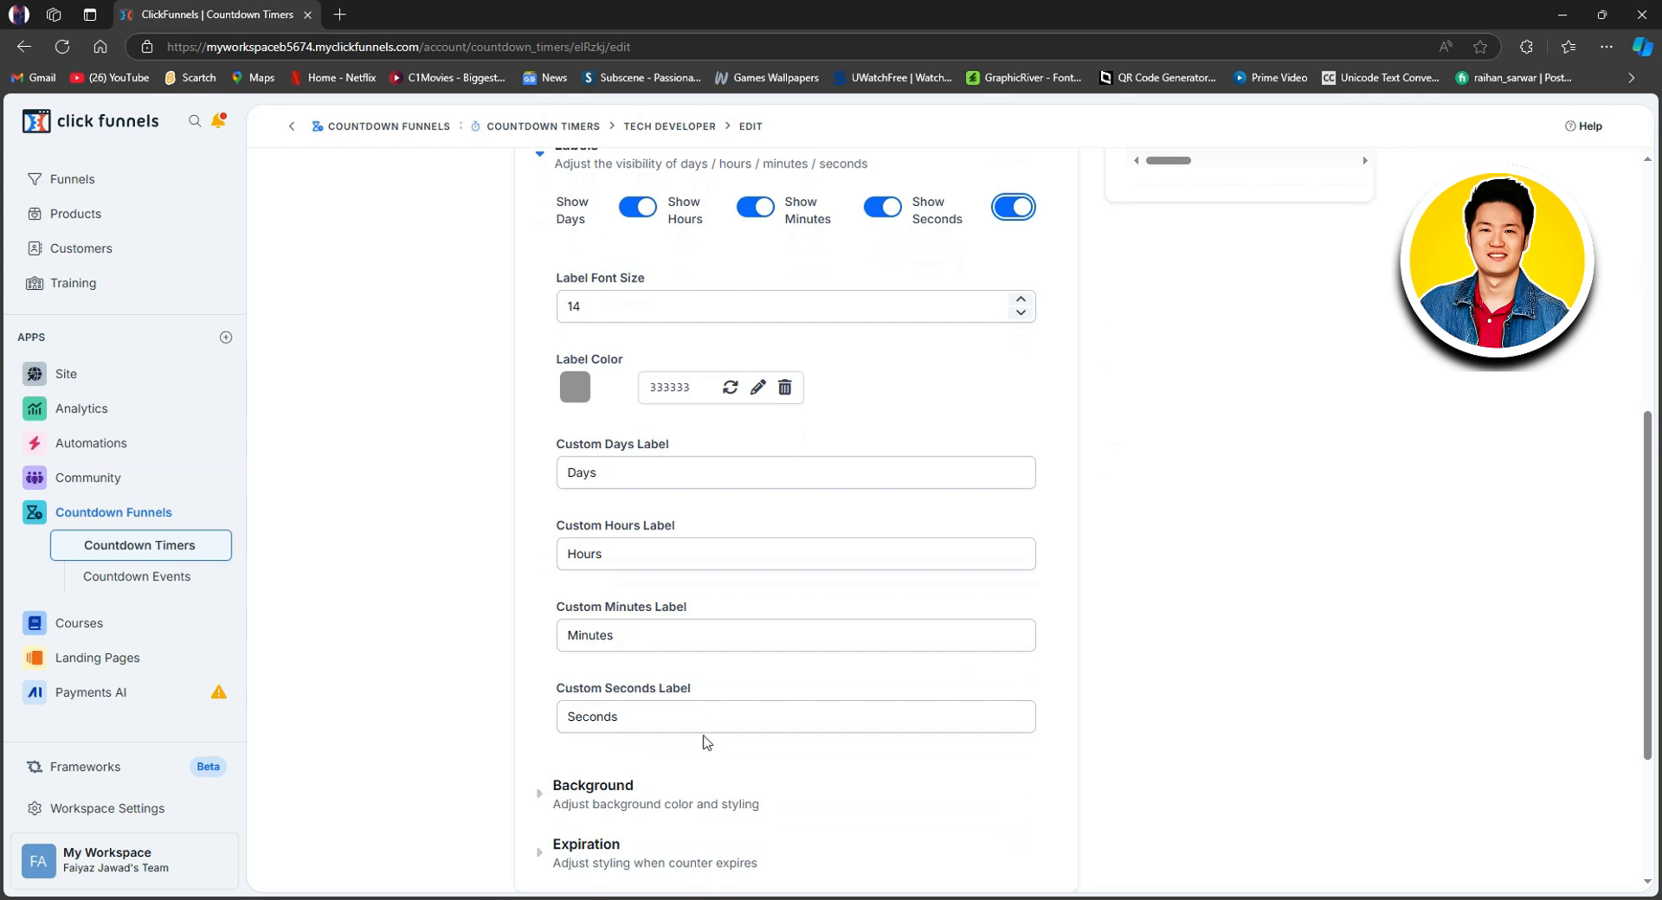
scroll(706, 742, "down", 1)
left_click(545, 706)
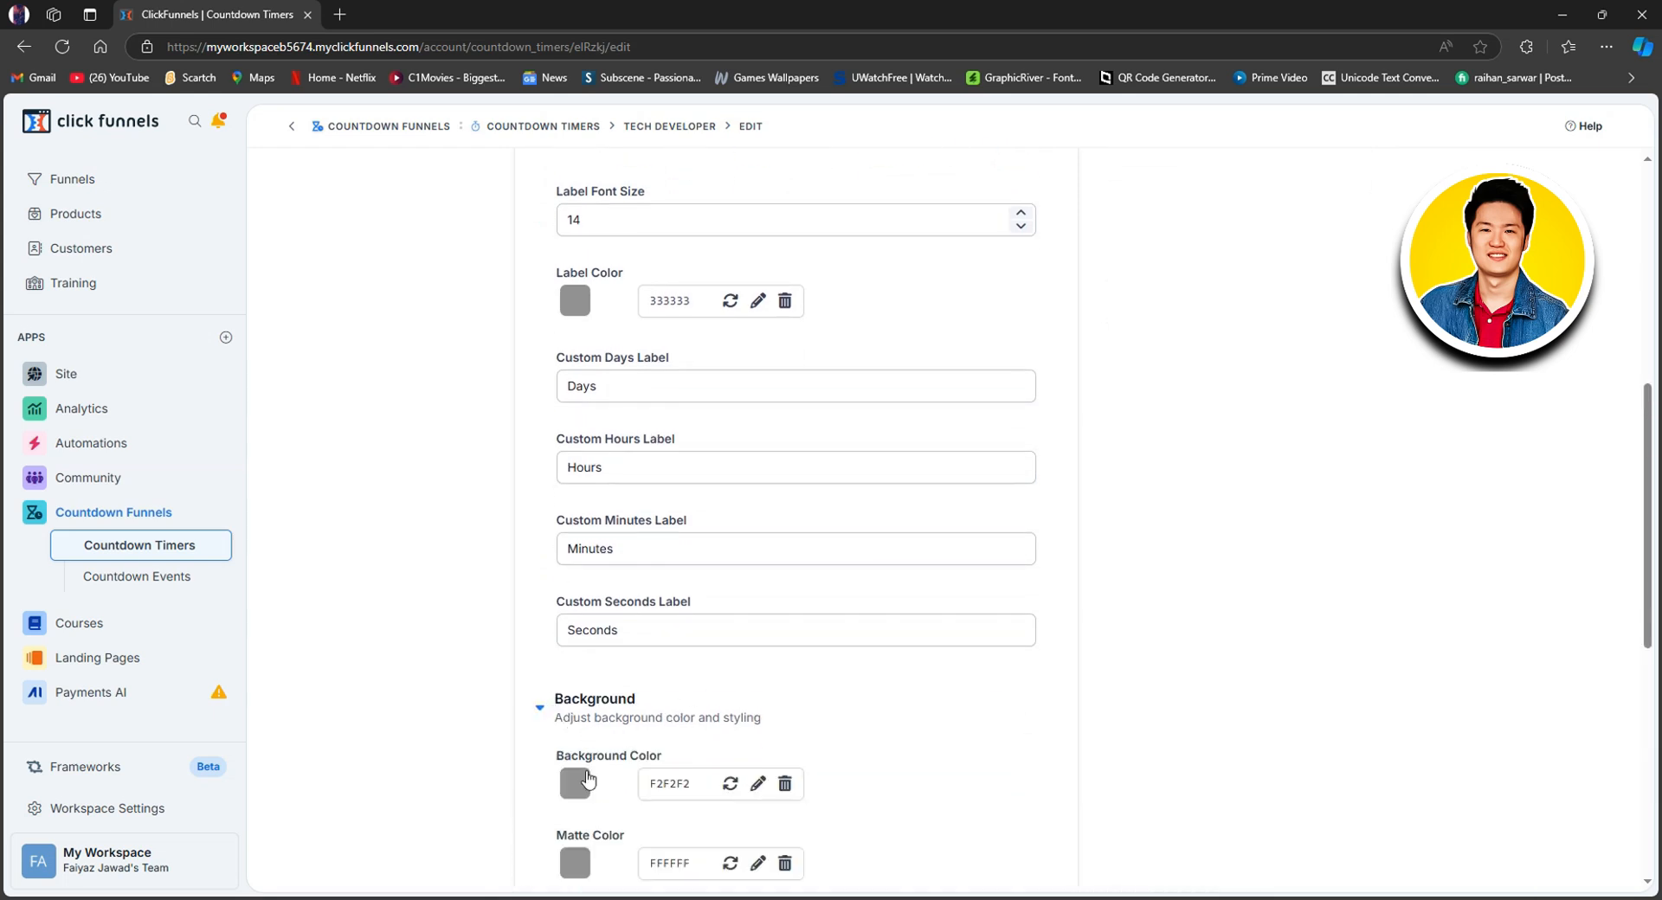
scroll(575, 788, "down", 1)
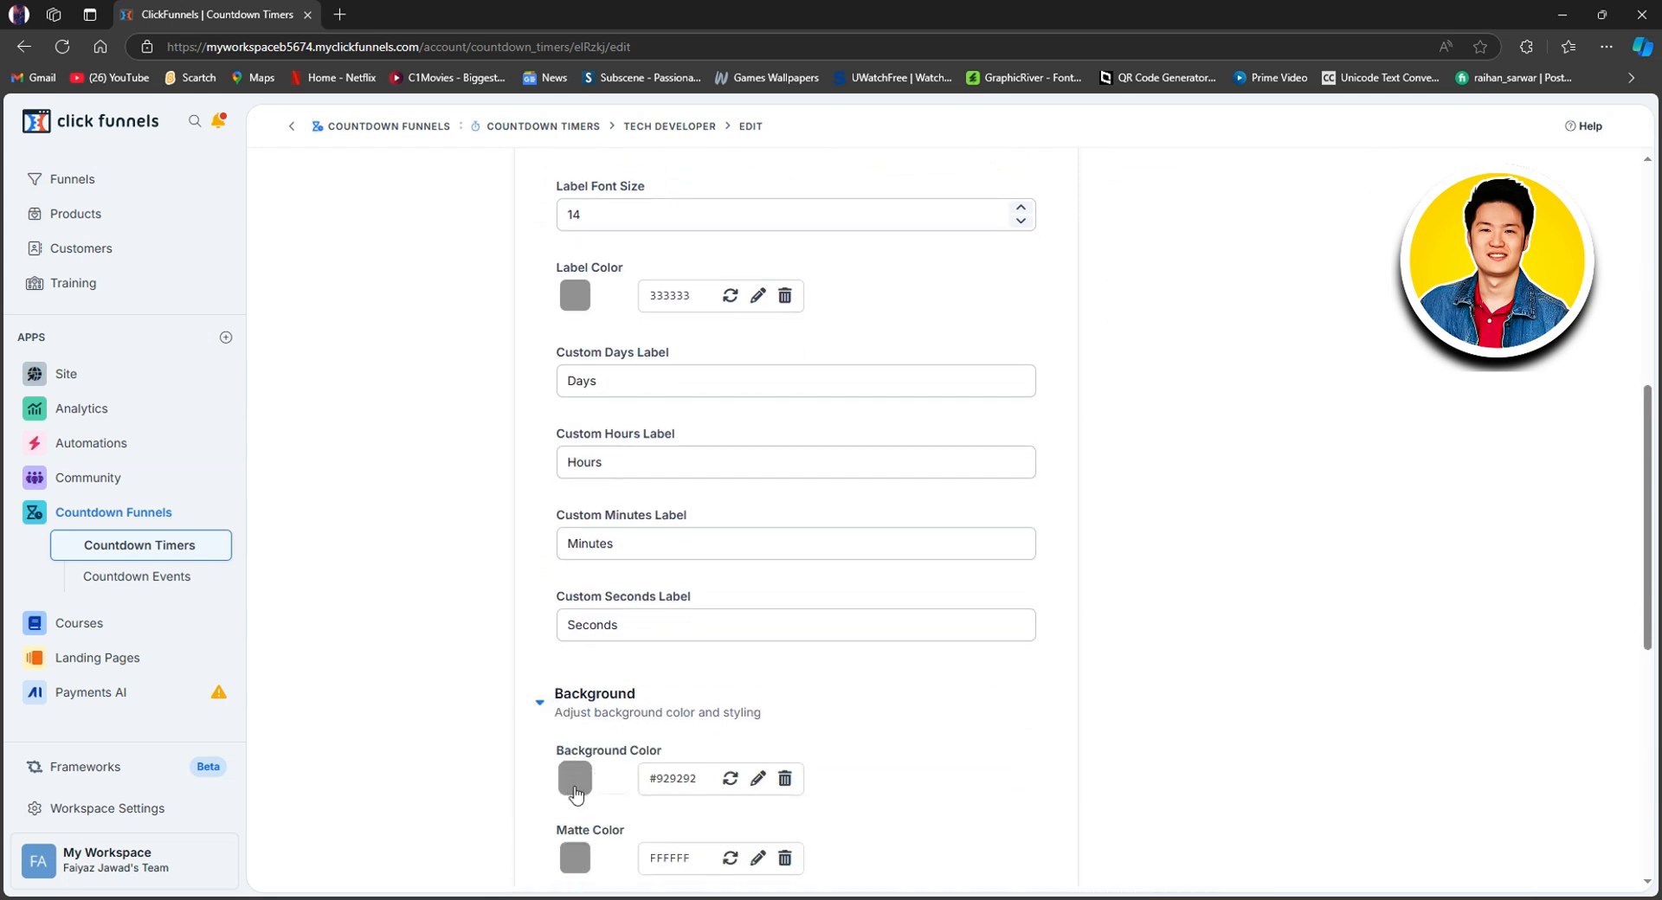
left_click(612, 709)
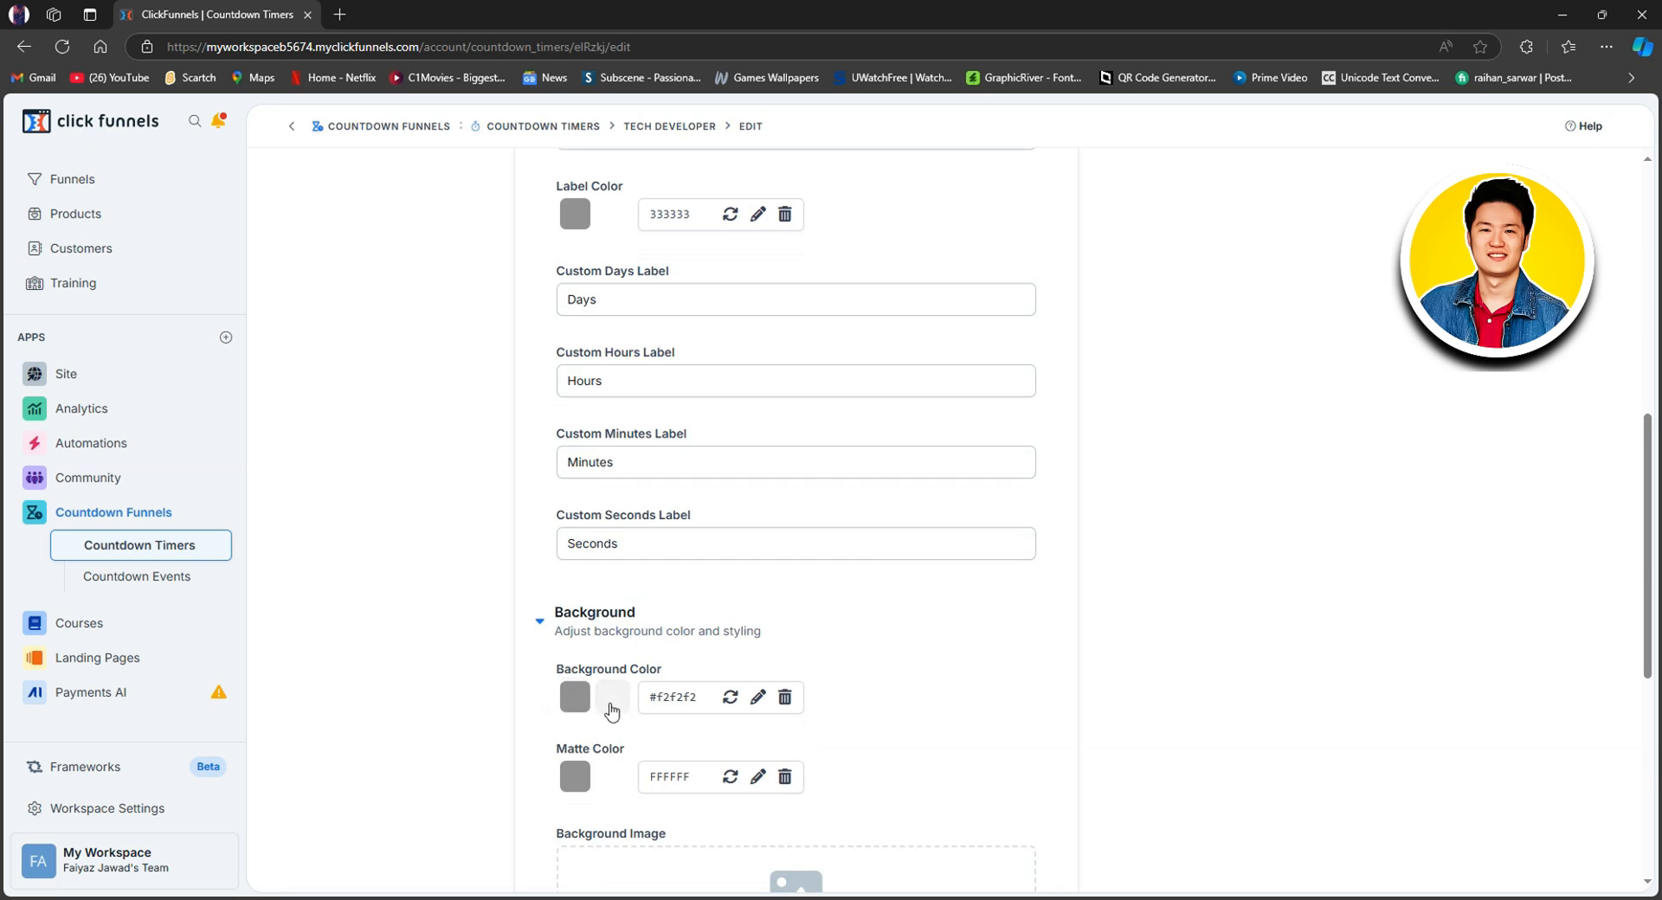
left_click(581, 777)
- Upload 924085-classic-muscle-cars-wallpaper-2048x1152-720p from the Others (F:) drive to the image gallery and use it as the timer's background image
scroll(597, 781, "down", 3)
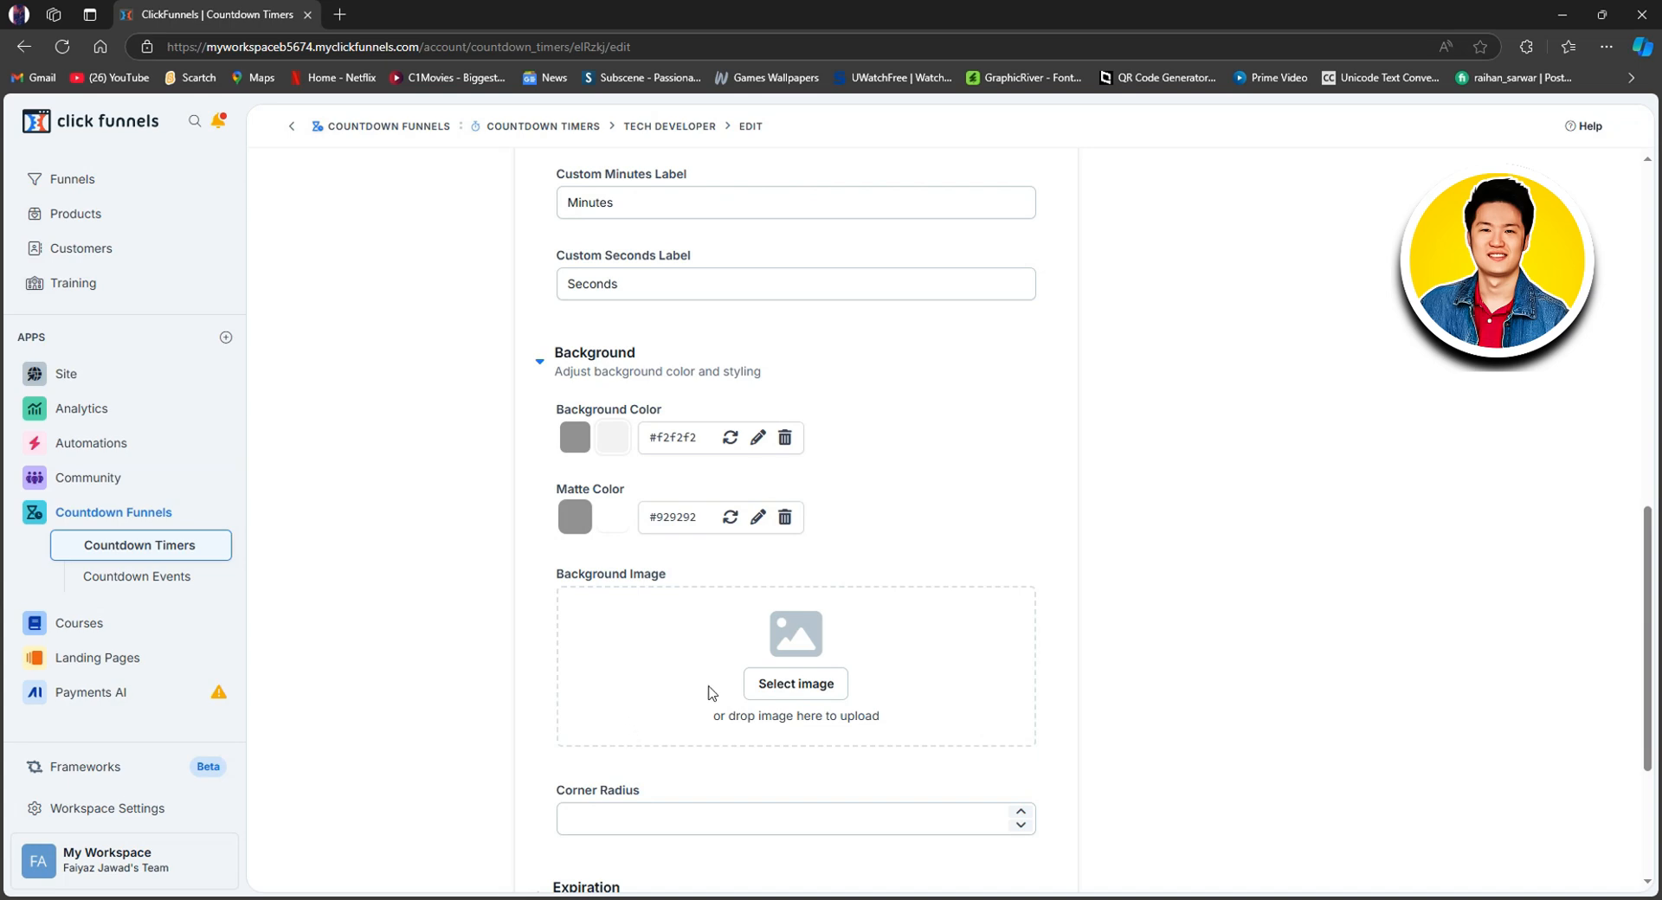
left_click(792, 684)
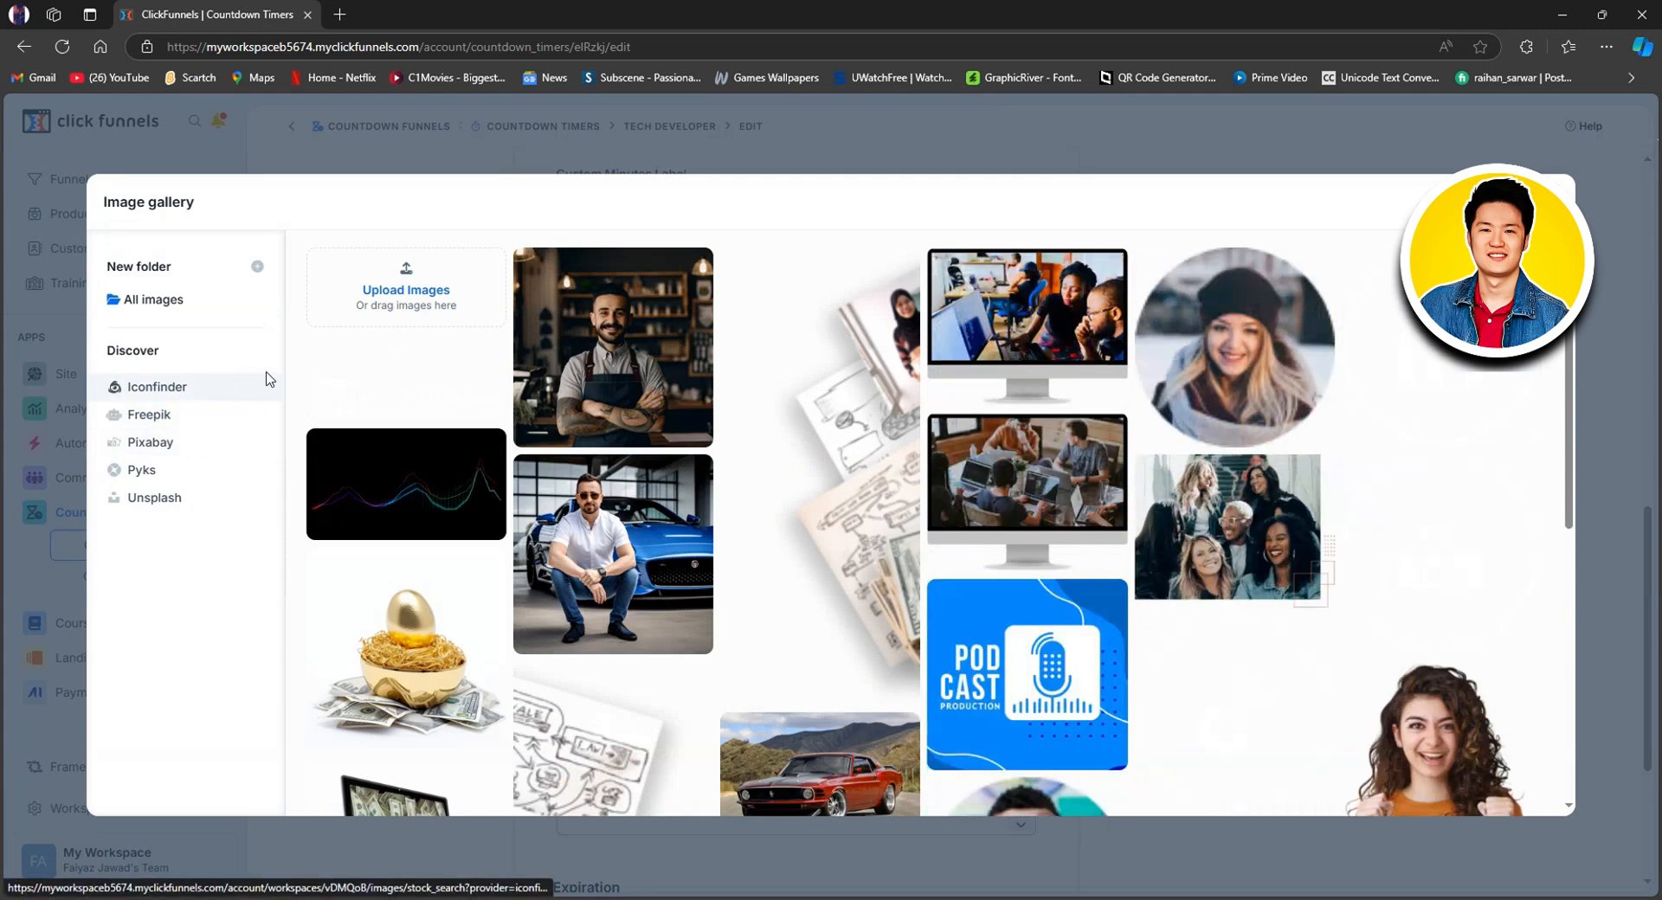
left_click(382, 294)
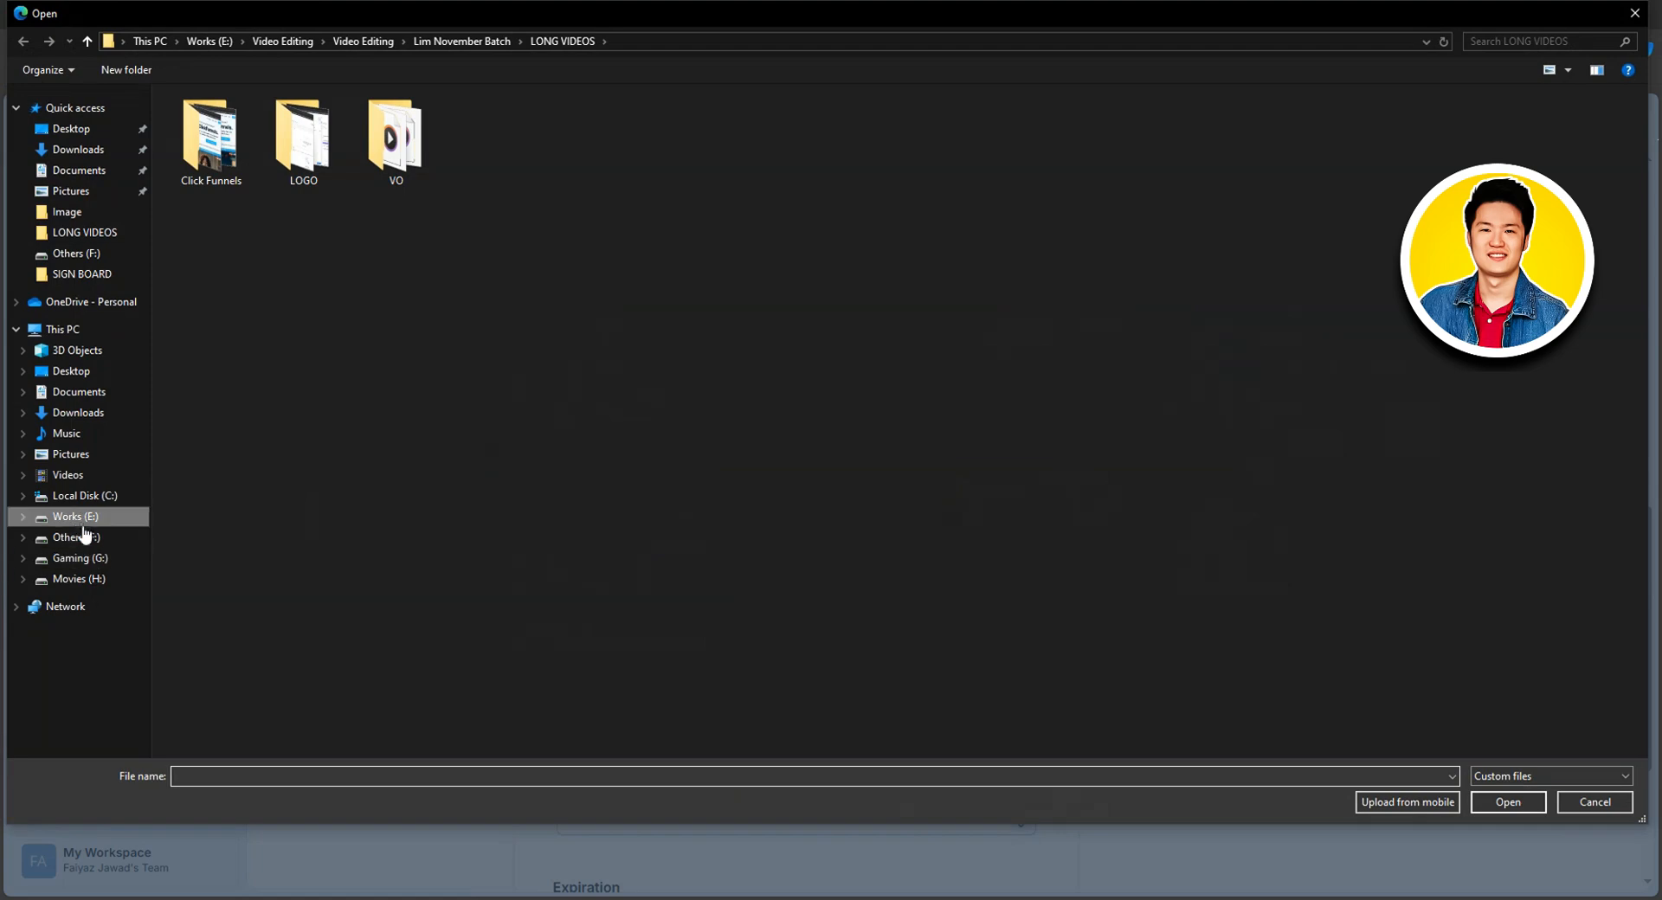
left_click(78, 537)
left_click(949, 216)
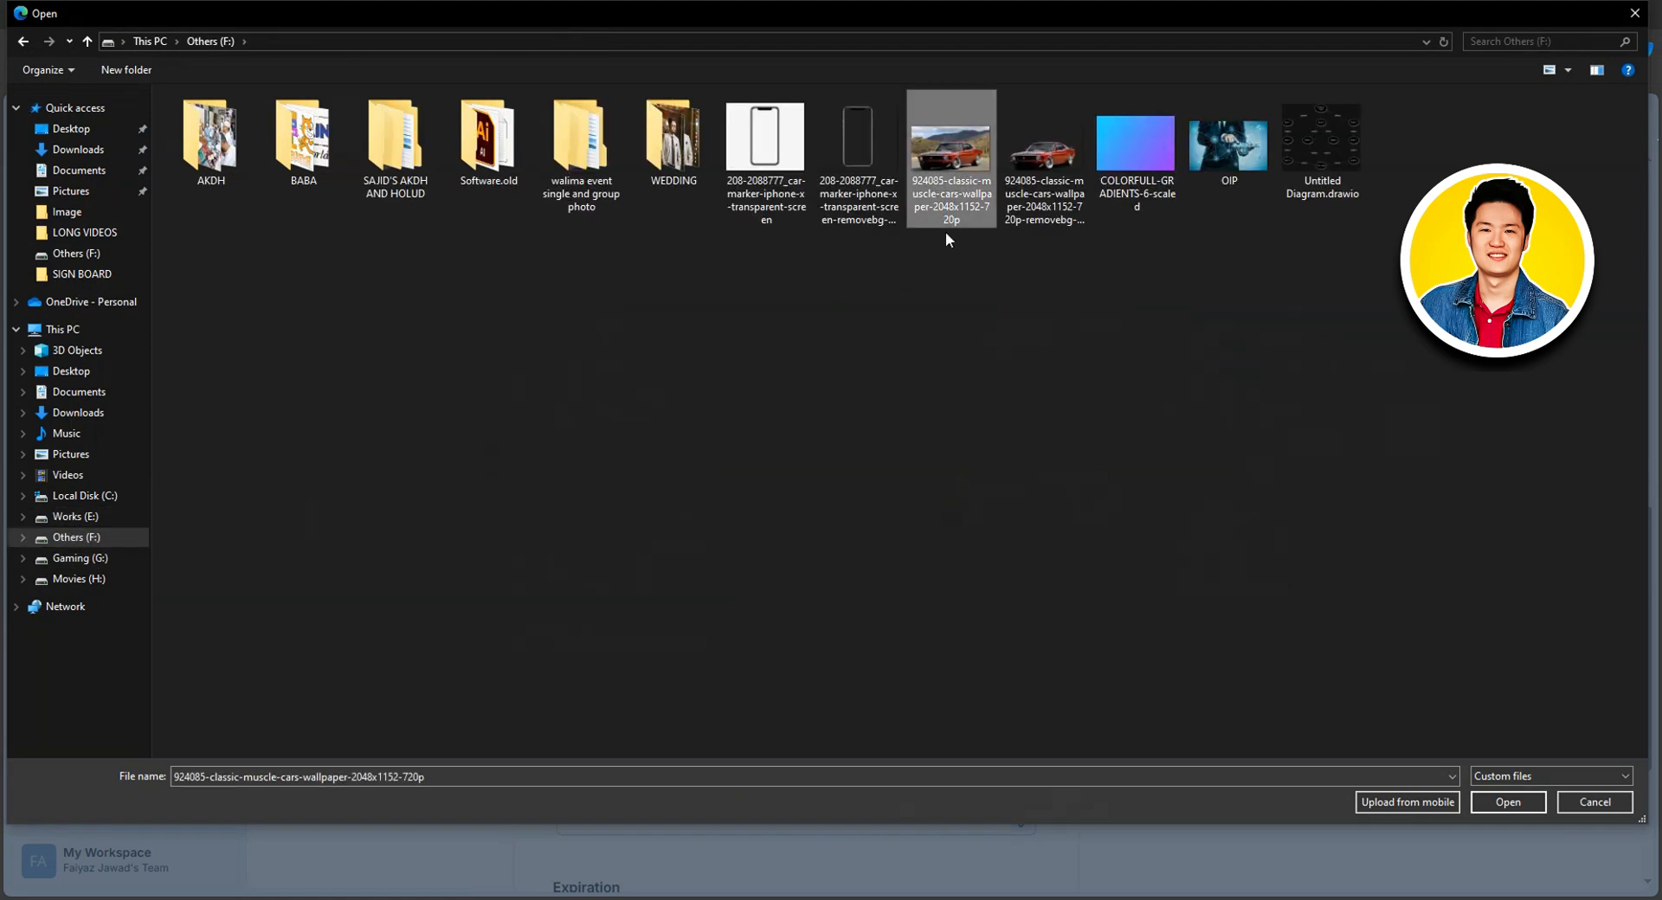
left_click(1508, 801)
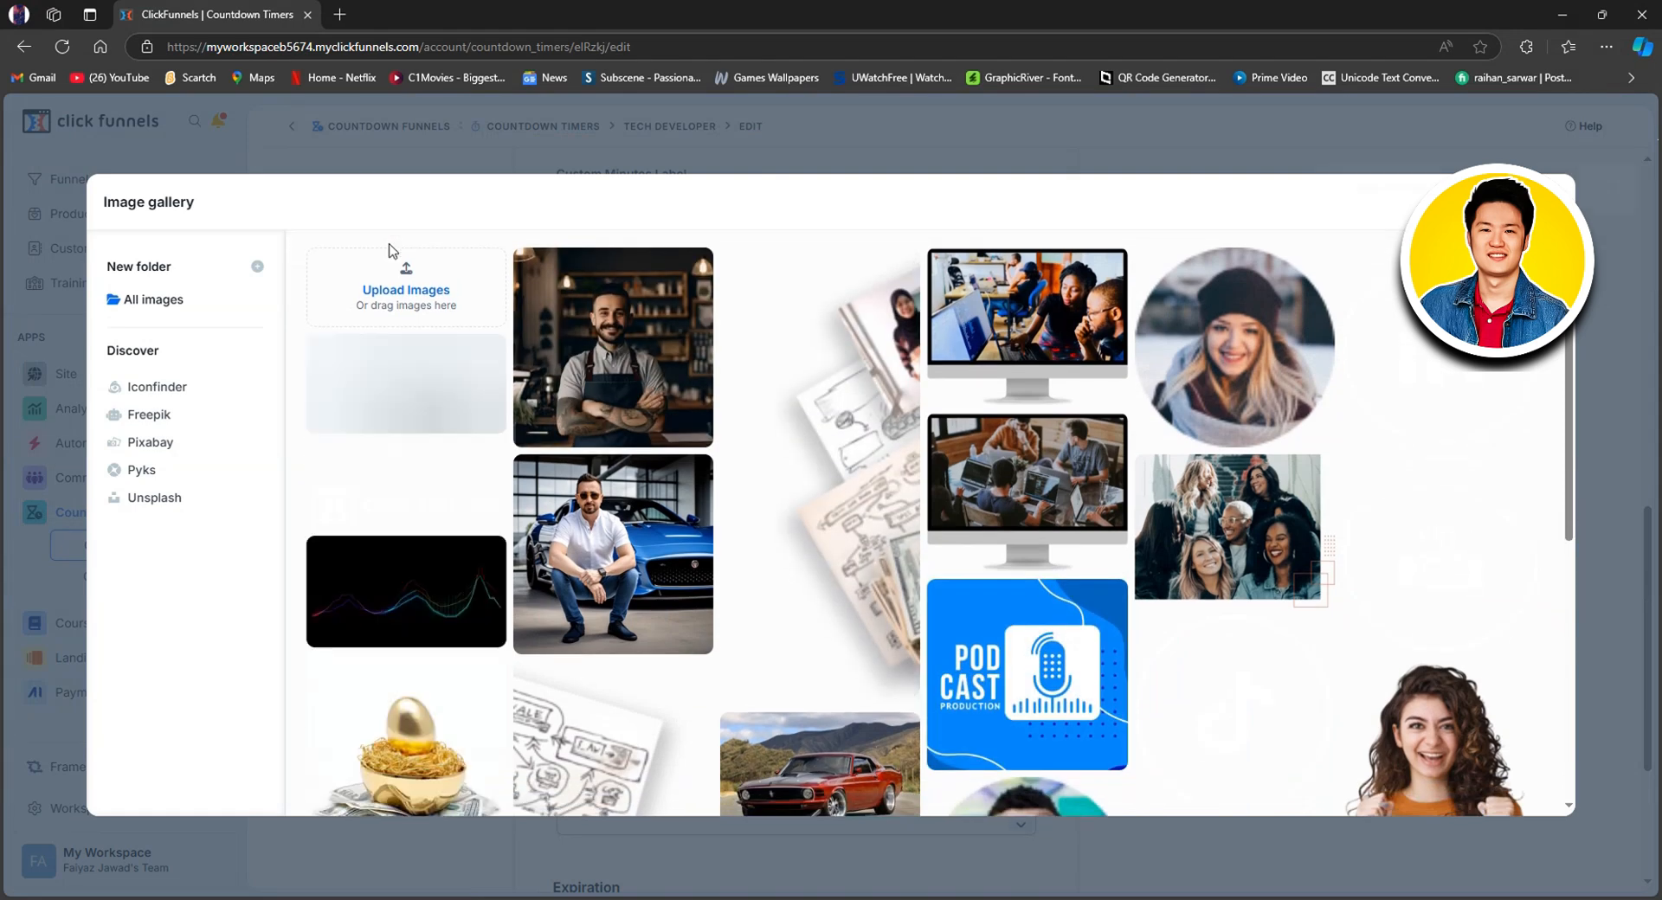
left_click(413, 391)
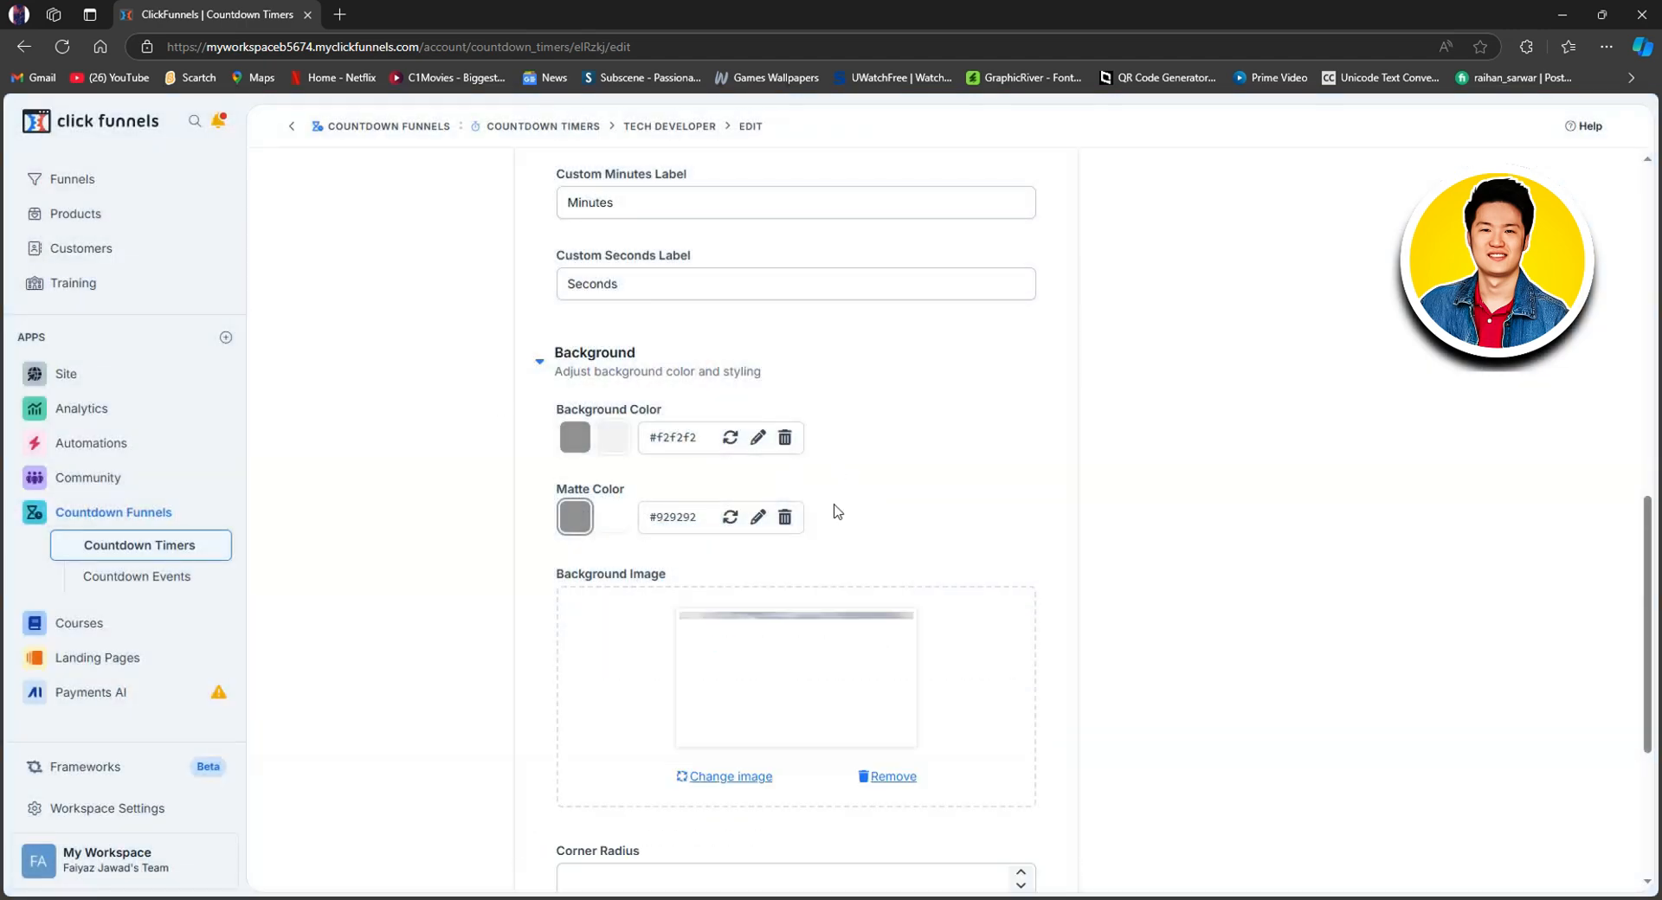
- Open the countdown timer's expiration settings
scroll(858, 554, "down", 1)
scroll(858, 554, "up", 12)
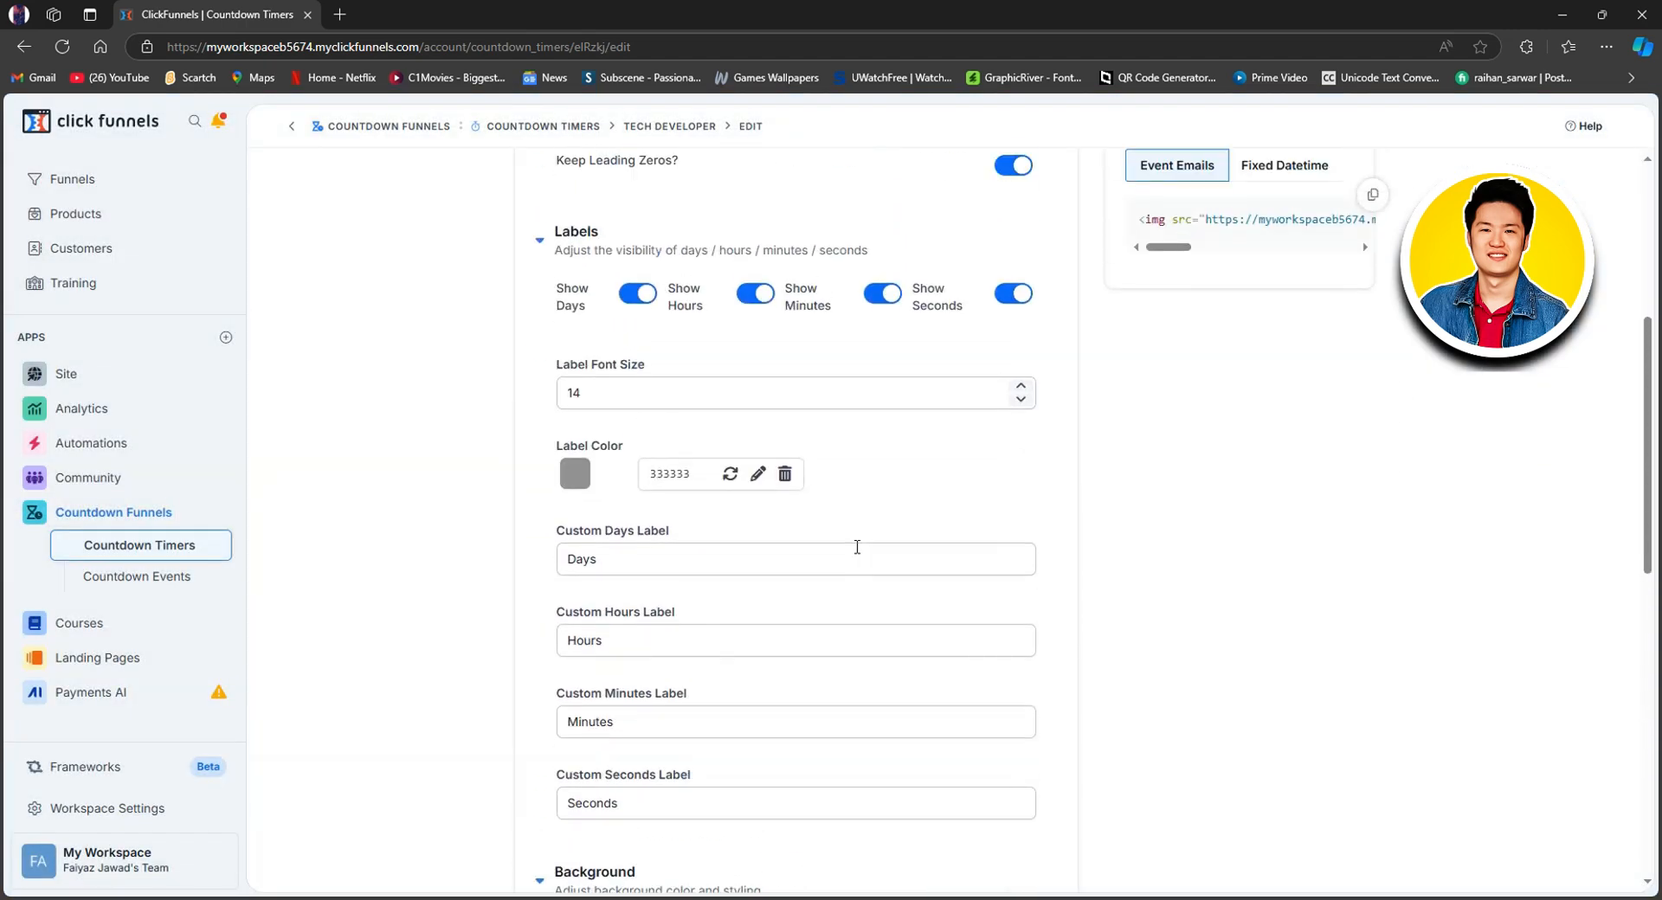
scroll(858, 557, "down", 11)
scroll(858, 556, "down", 5)
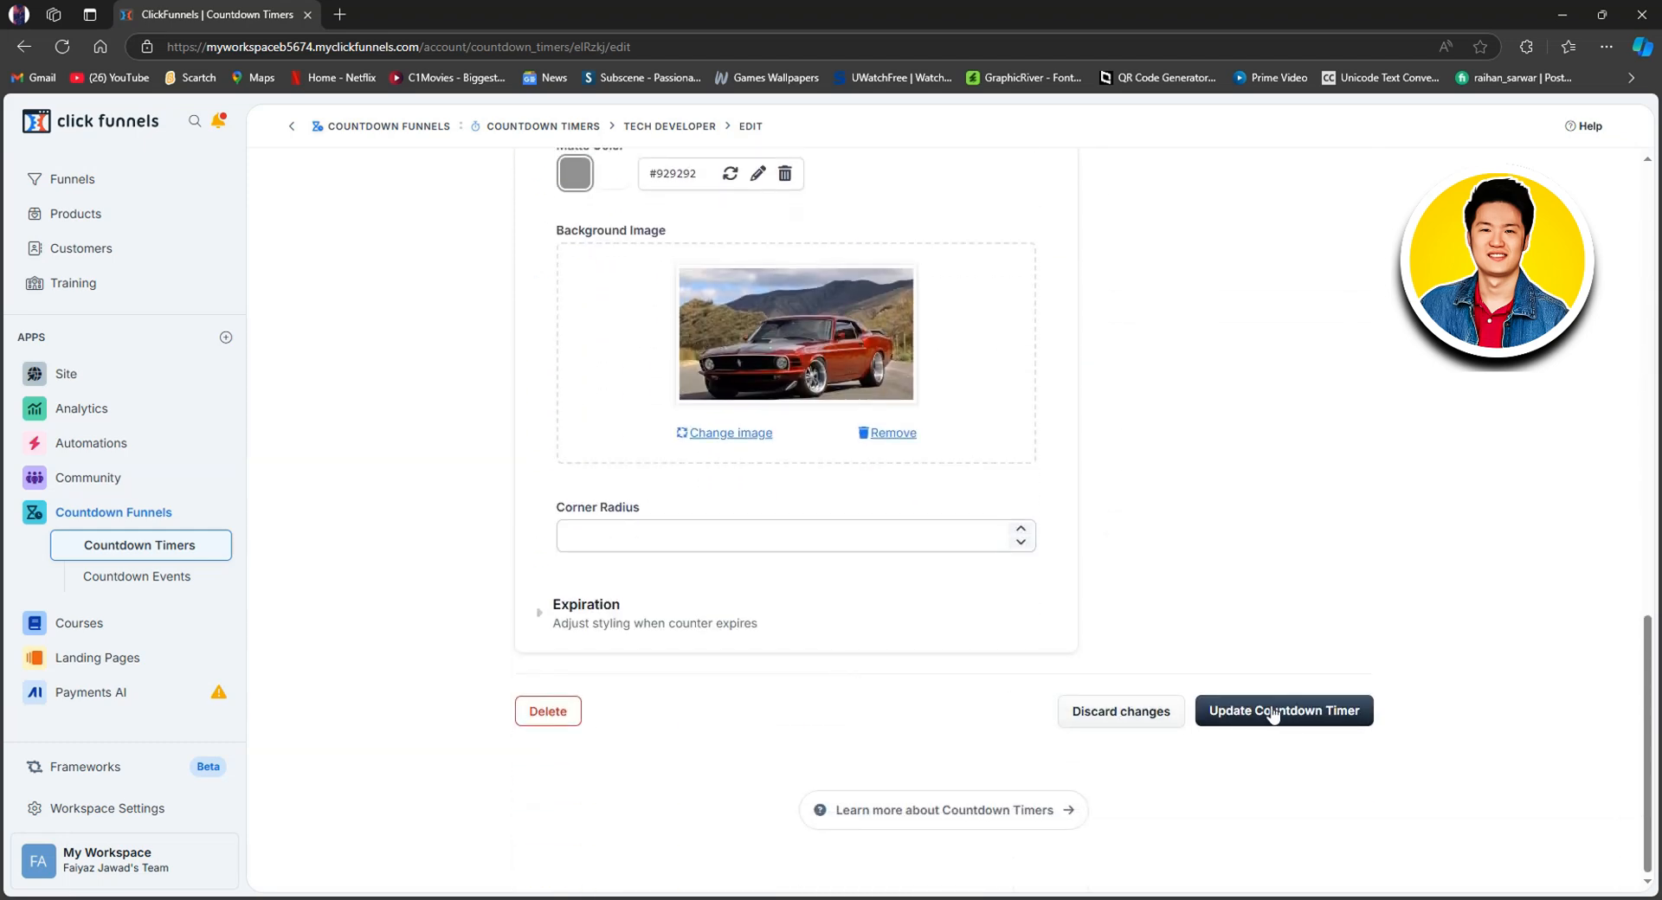
left_click(540, 616)
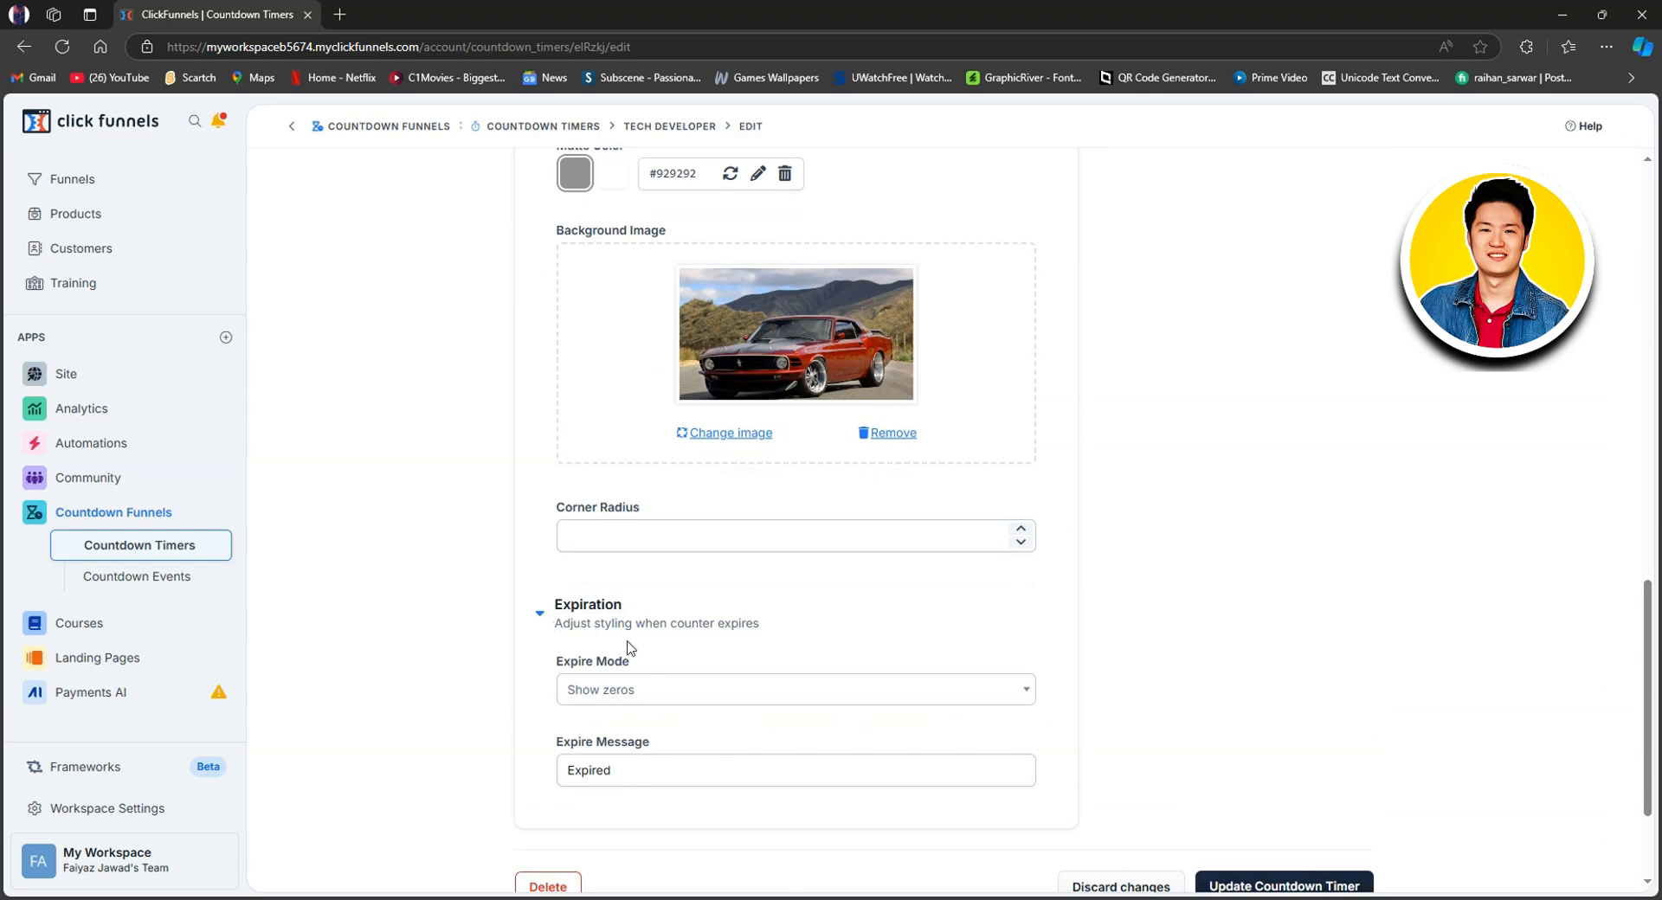
- Save the Tech Developer countdown timer's changes and dismiss the update notification
scroll(696, 749, "down", 2)
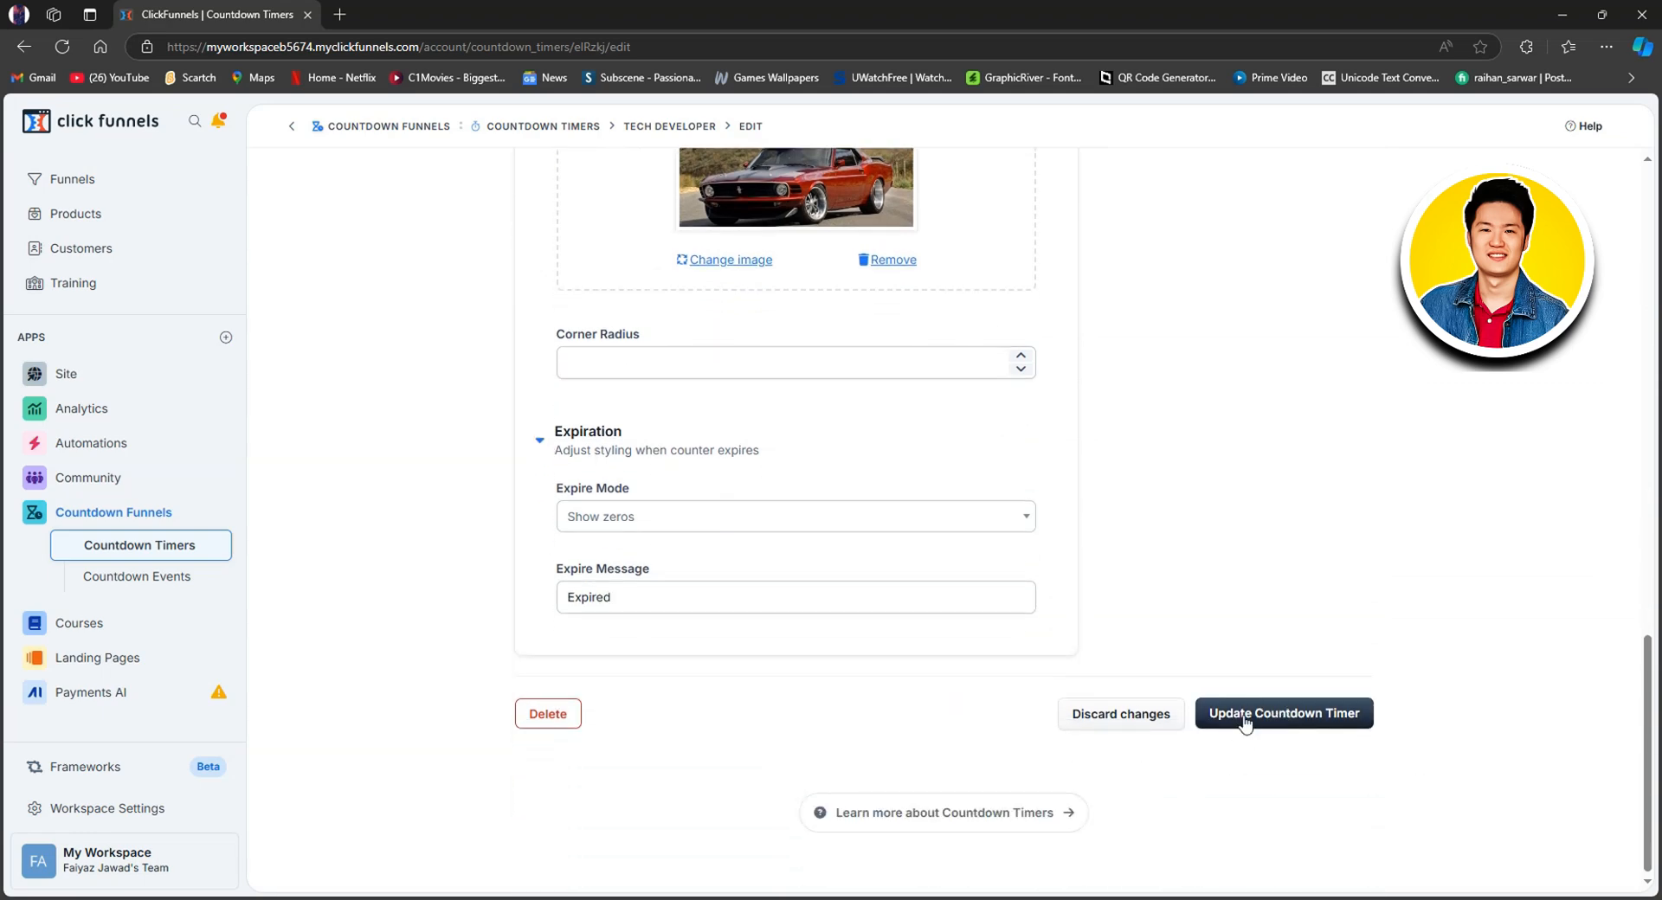
left_click(1255, 712)
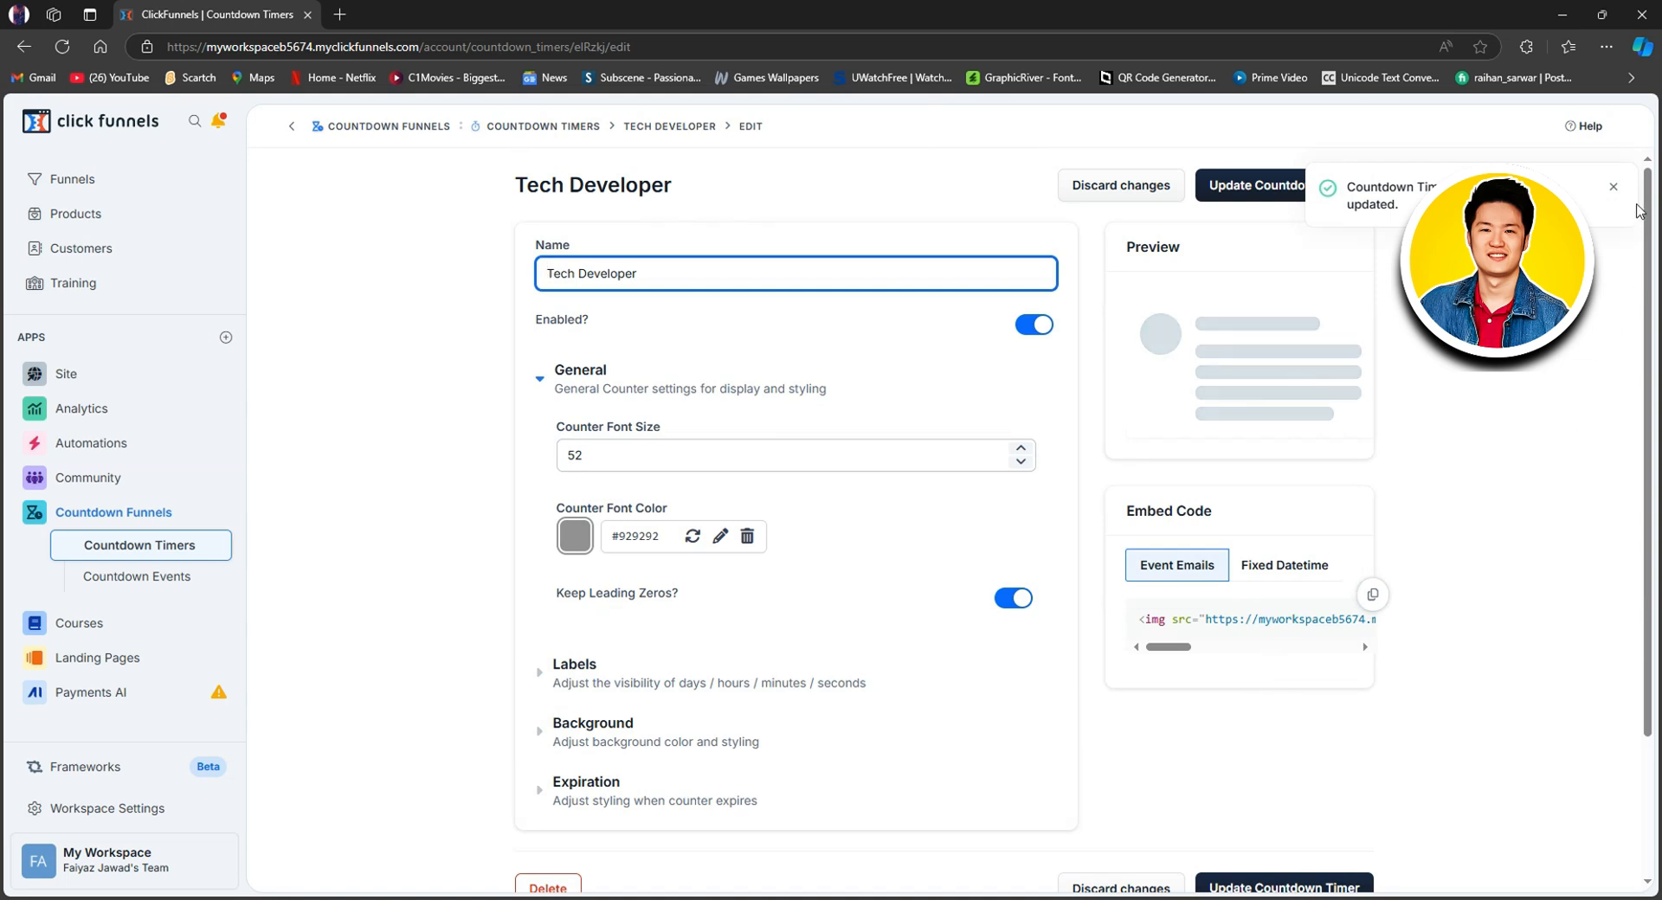
left_click(1613, 186)
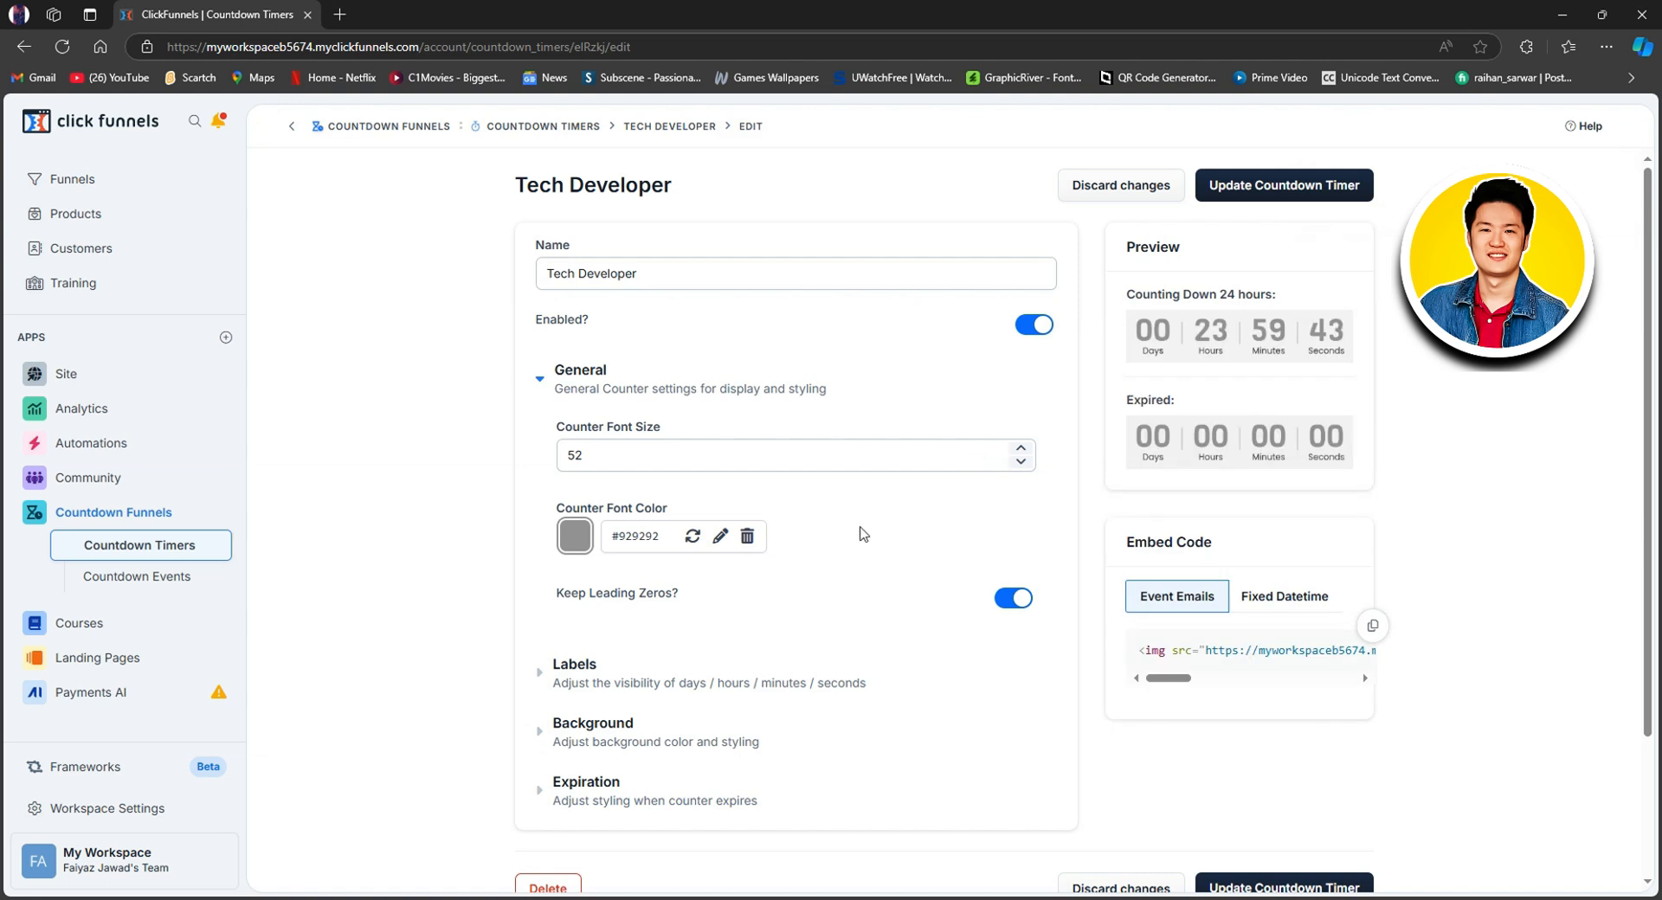
- Start a new funnel, review the available funnel types and select the Lead "Squeeze" Funnel
left_click(89, 179)
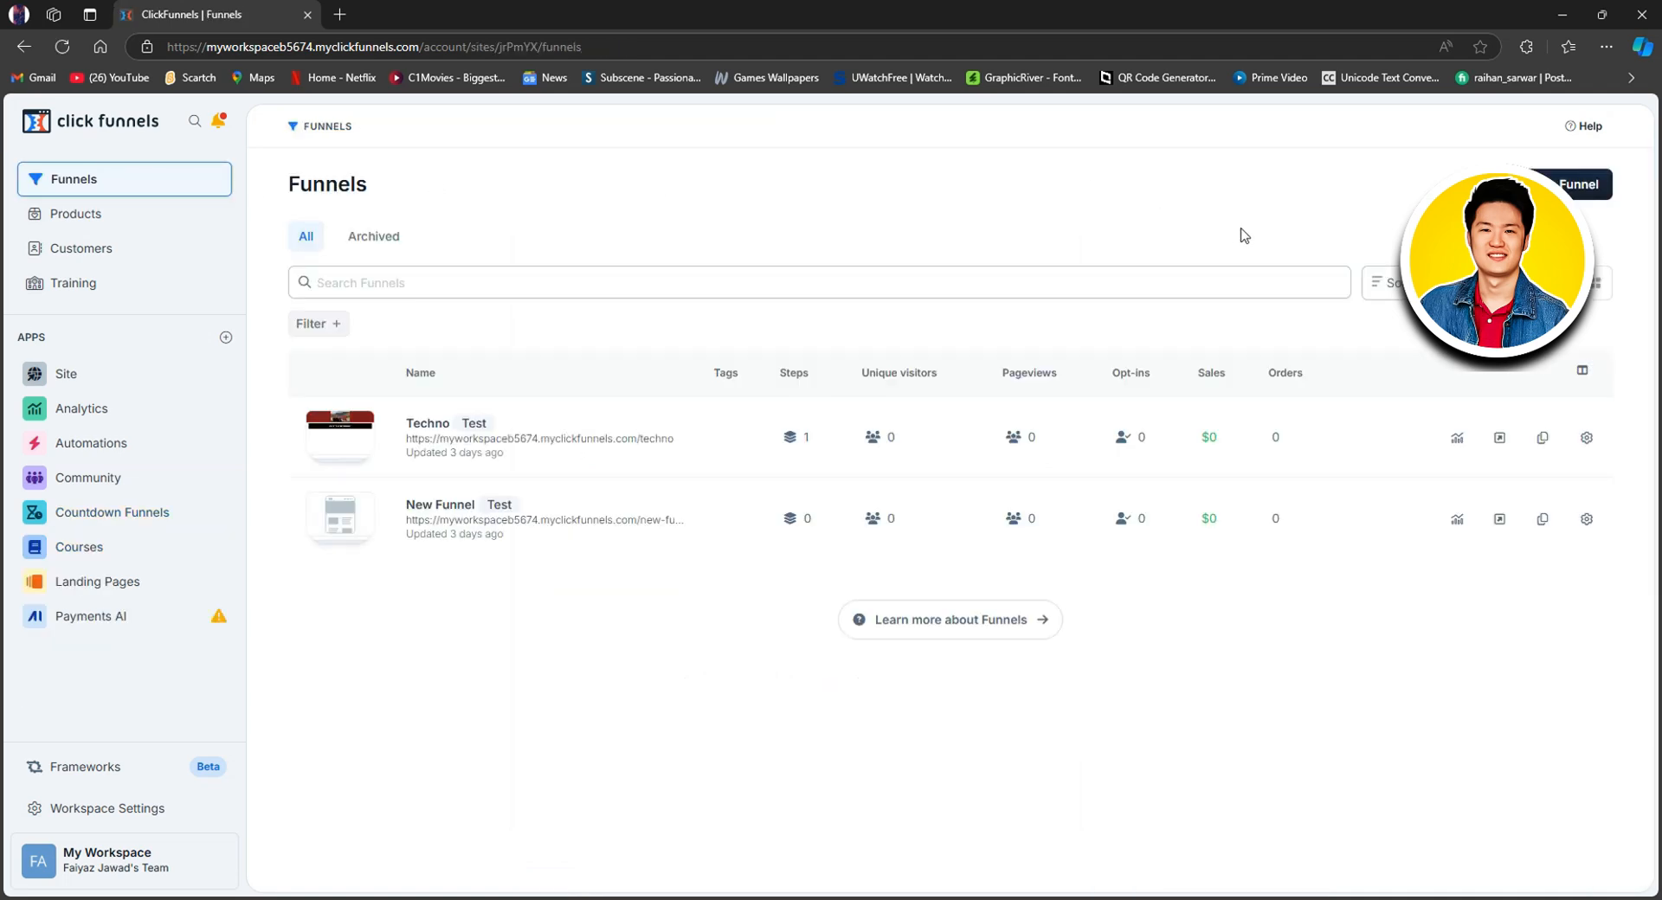
left_click(1565, 182)
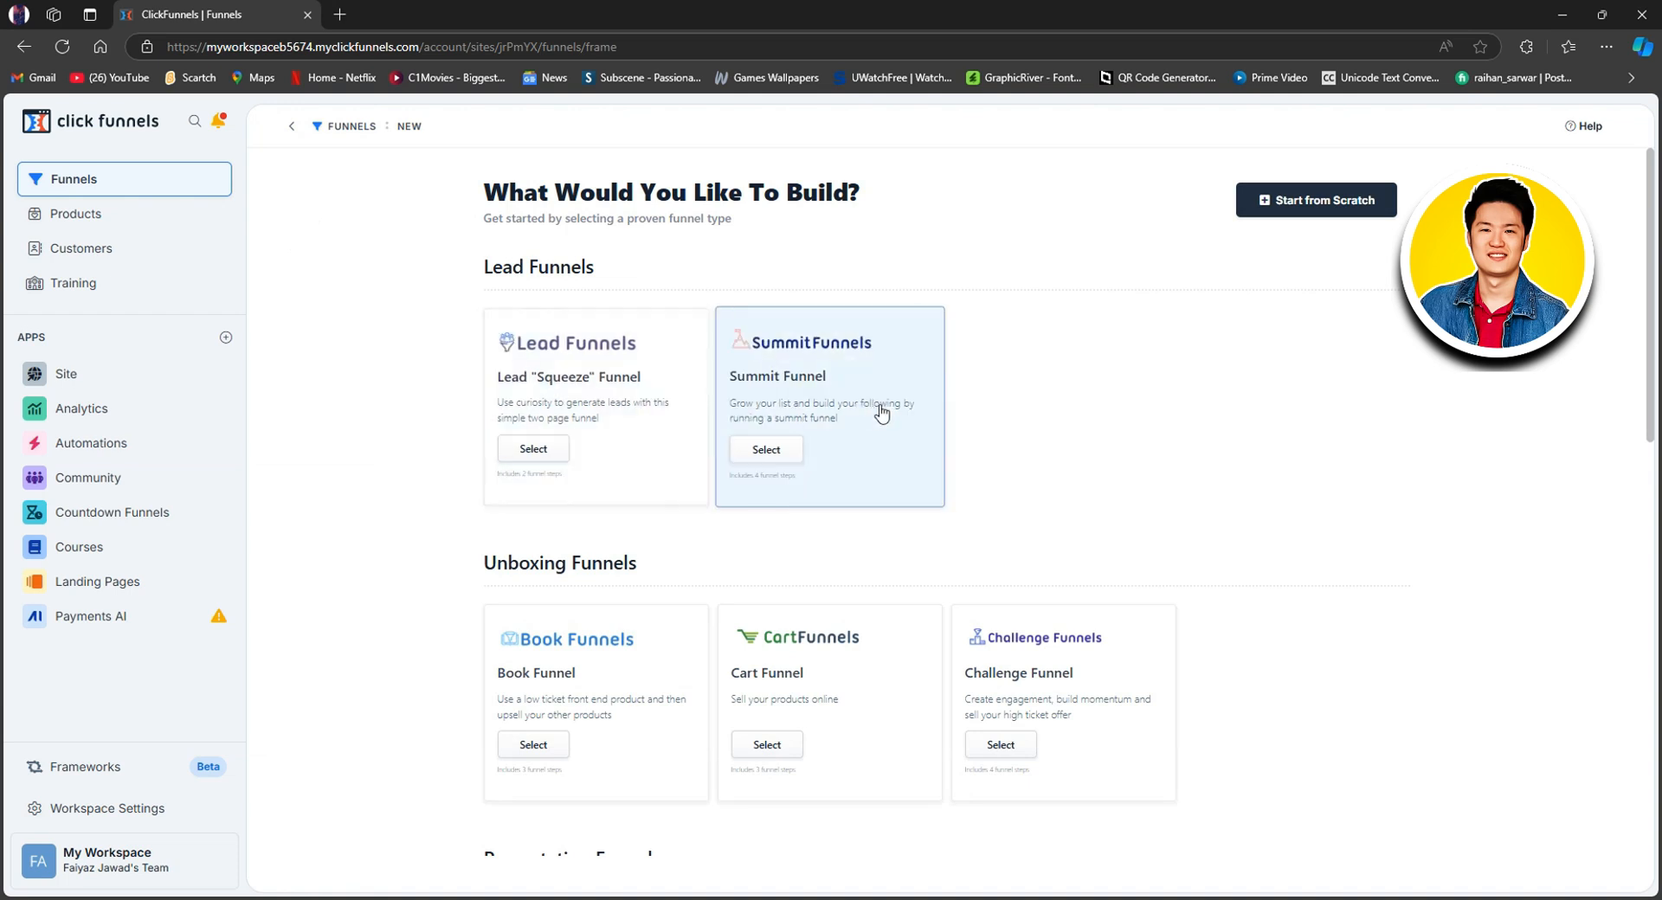
scroll(887, 418, "down", 1)
scroll(887, 418, "down", 2)
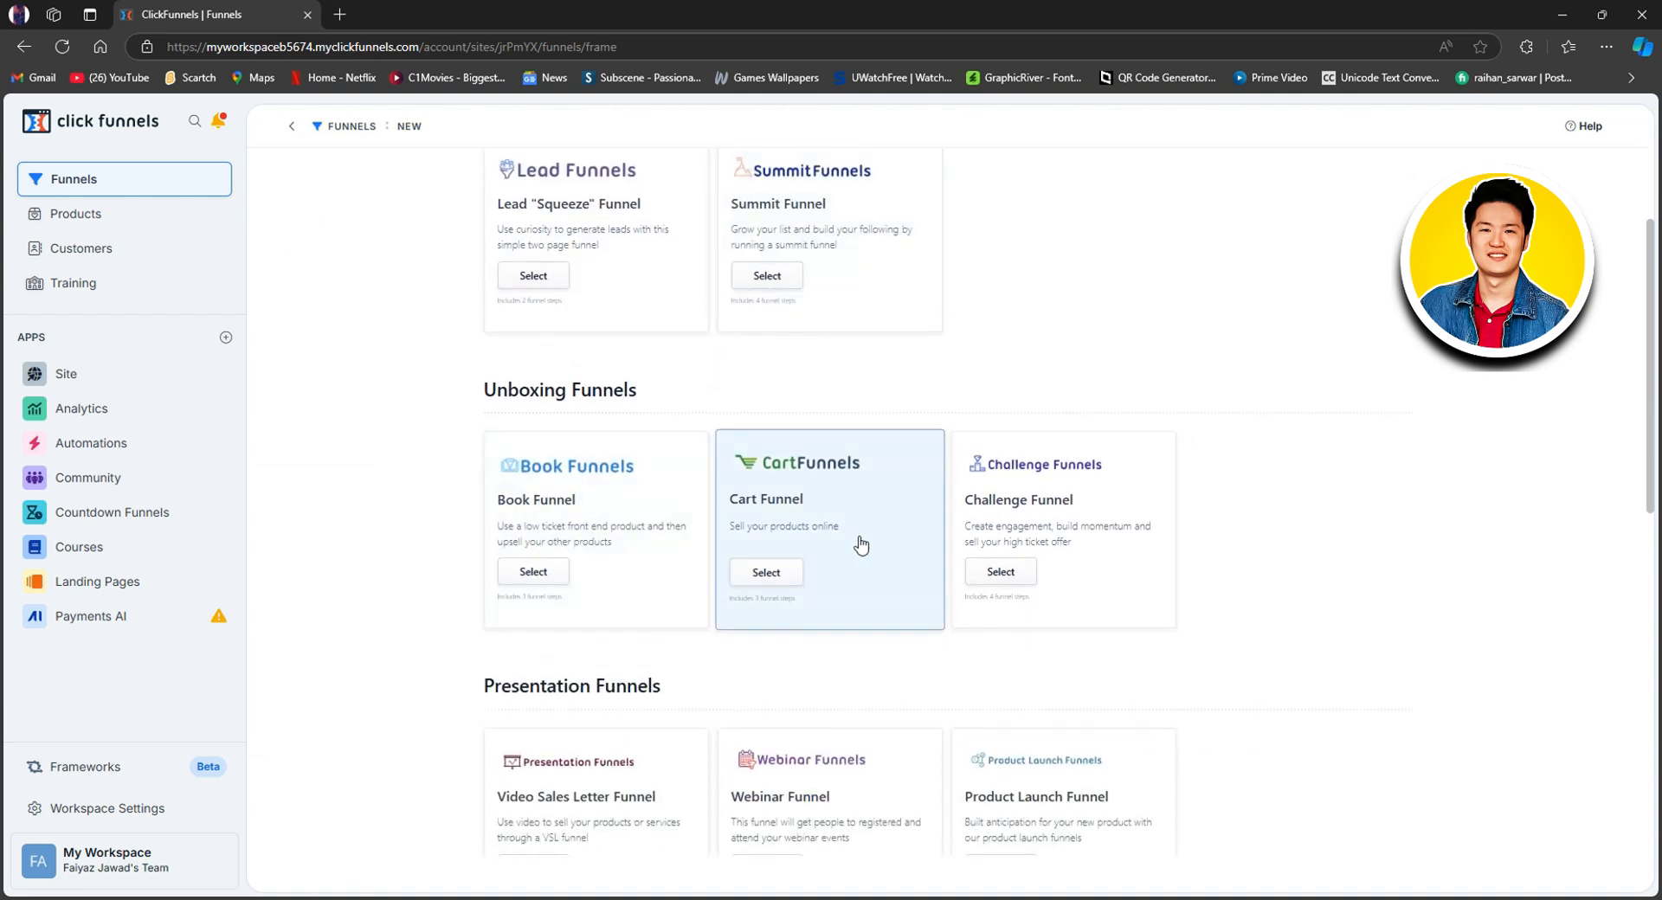
scroll(1029, 554, "down", 2)
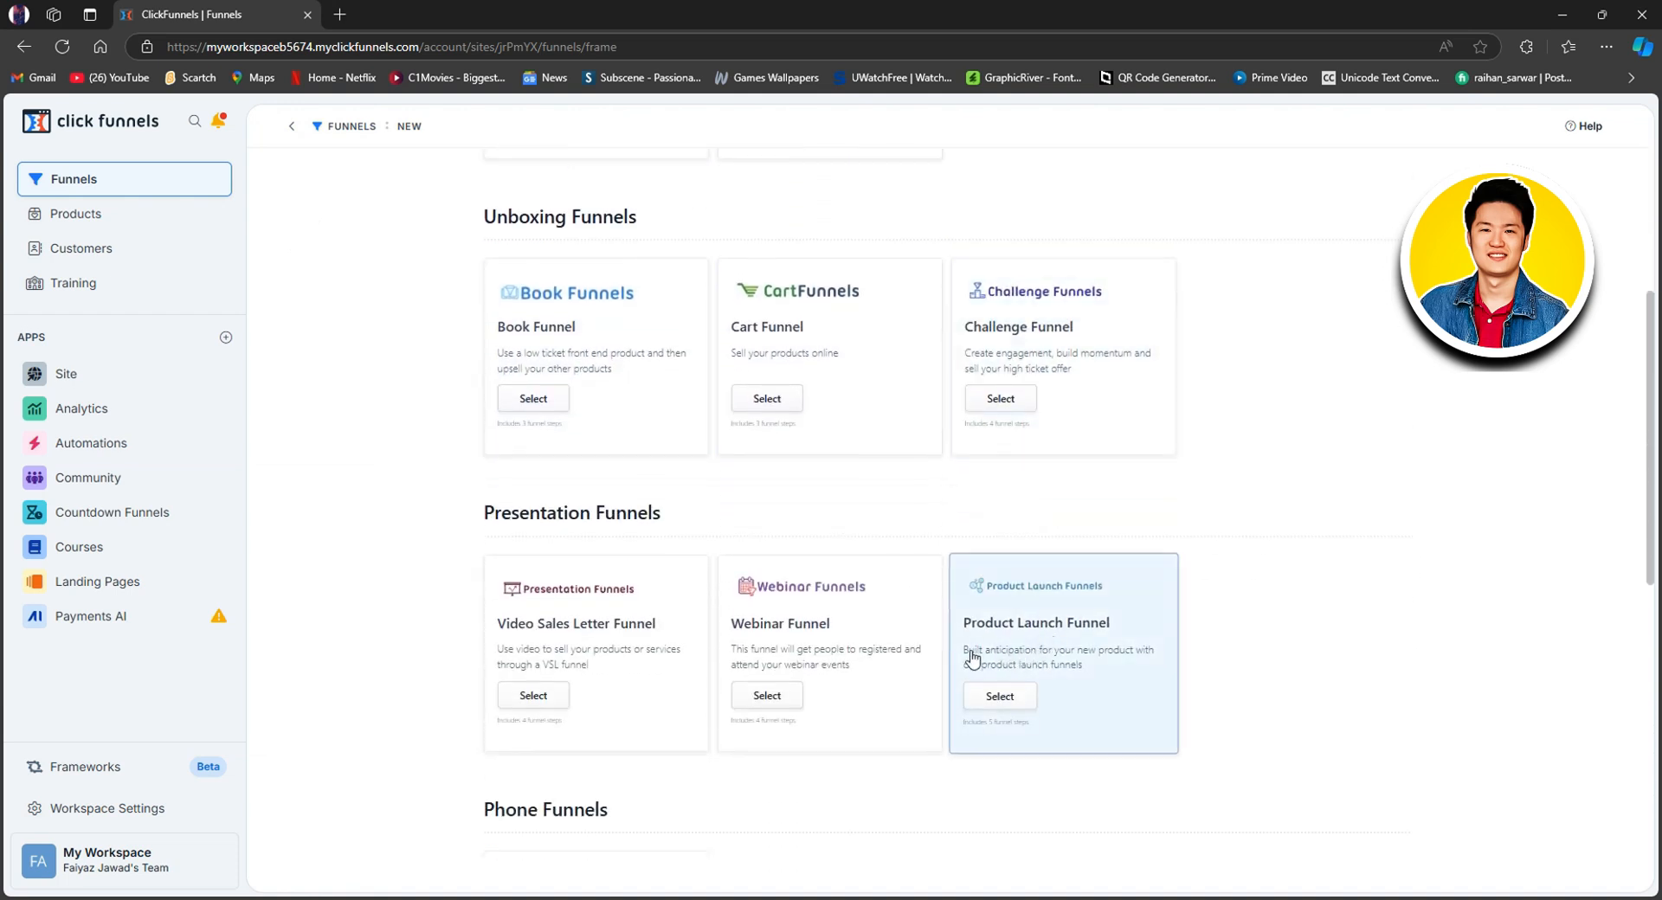
scroll(645, 681, "down", 3)
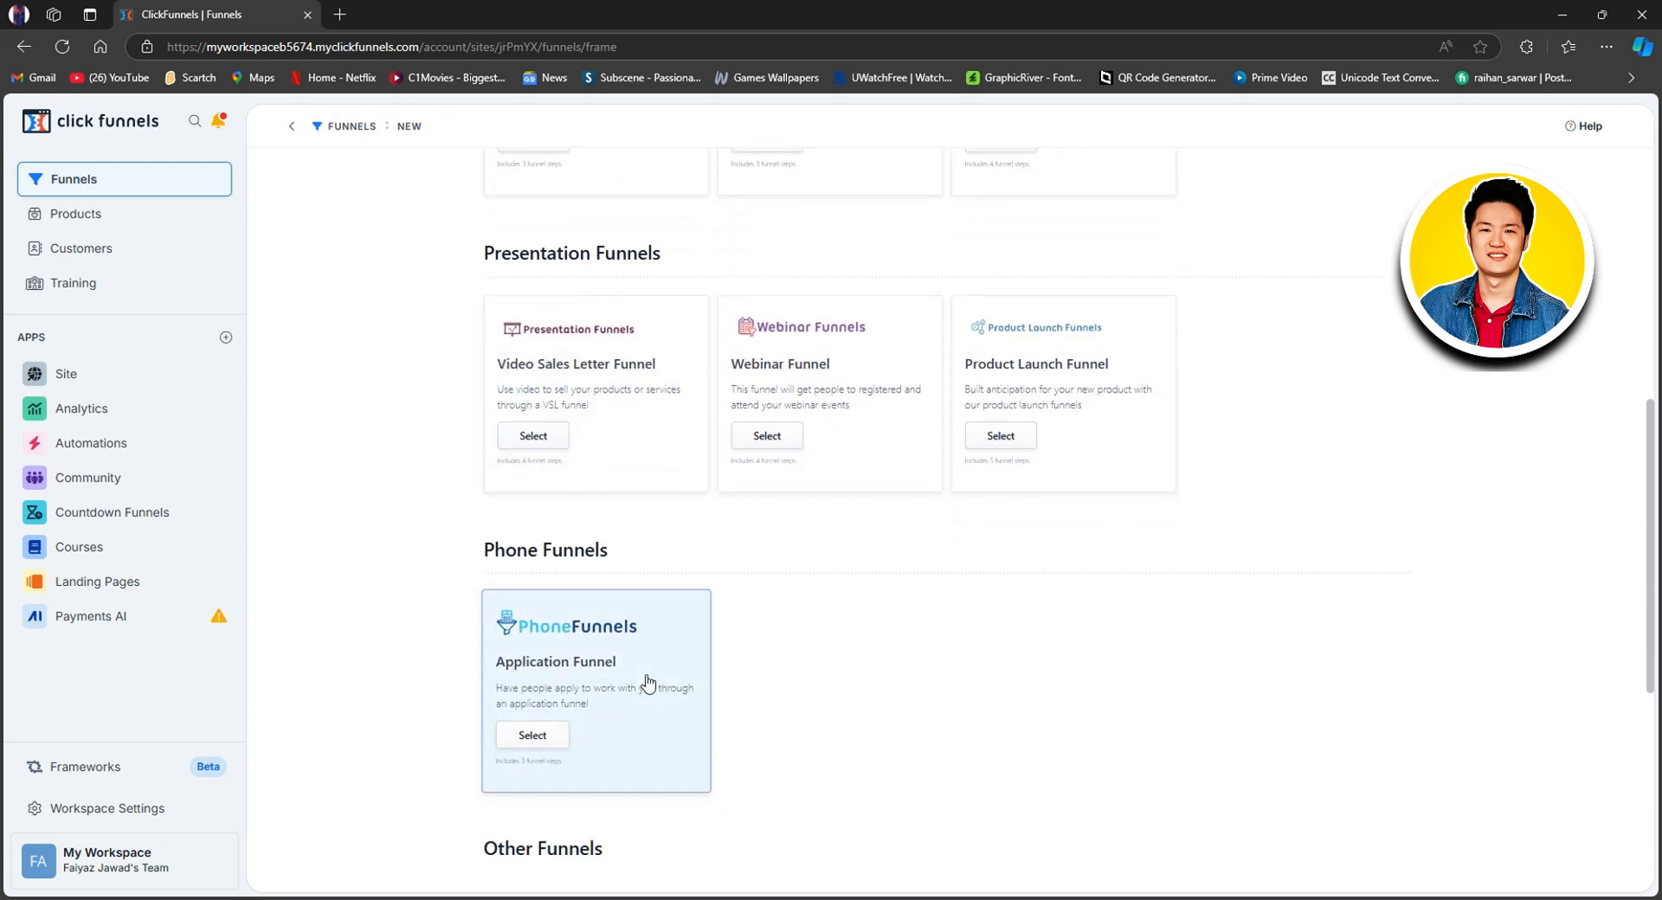
scroll(700, 686, "down", 4)
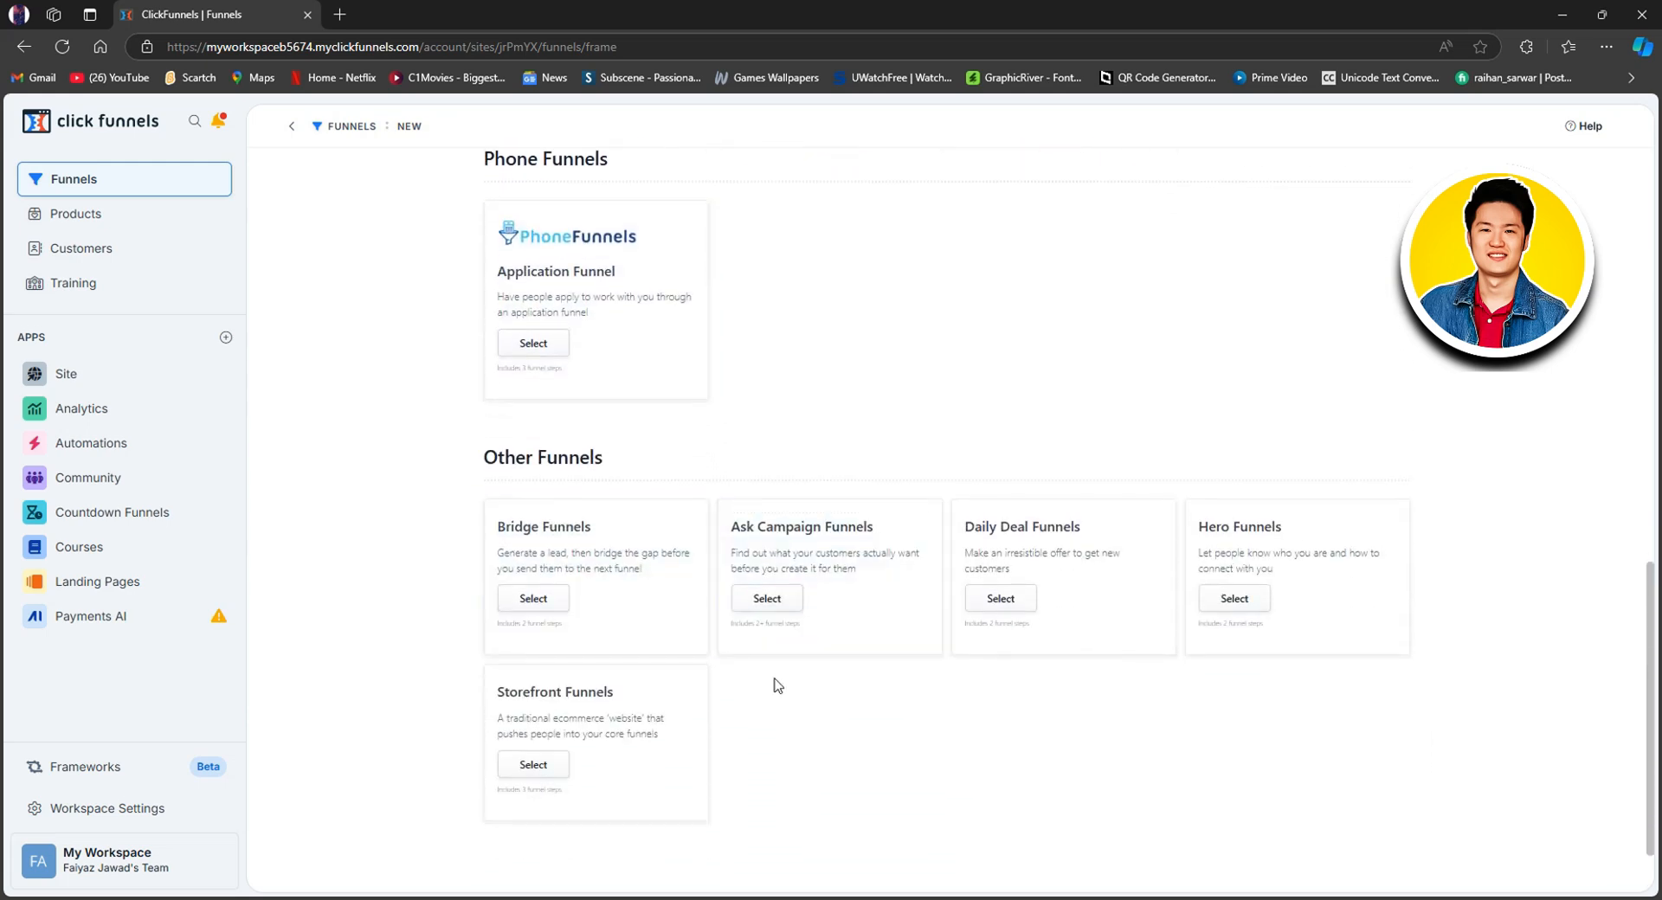
scroll(775, 683, "up", 5)
scroll(776, 684, "up", 6)
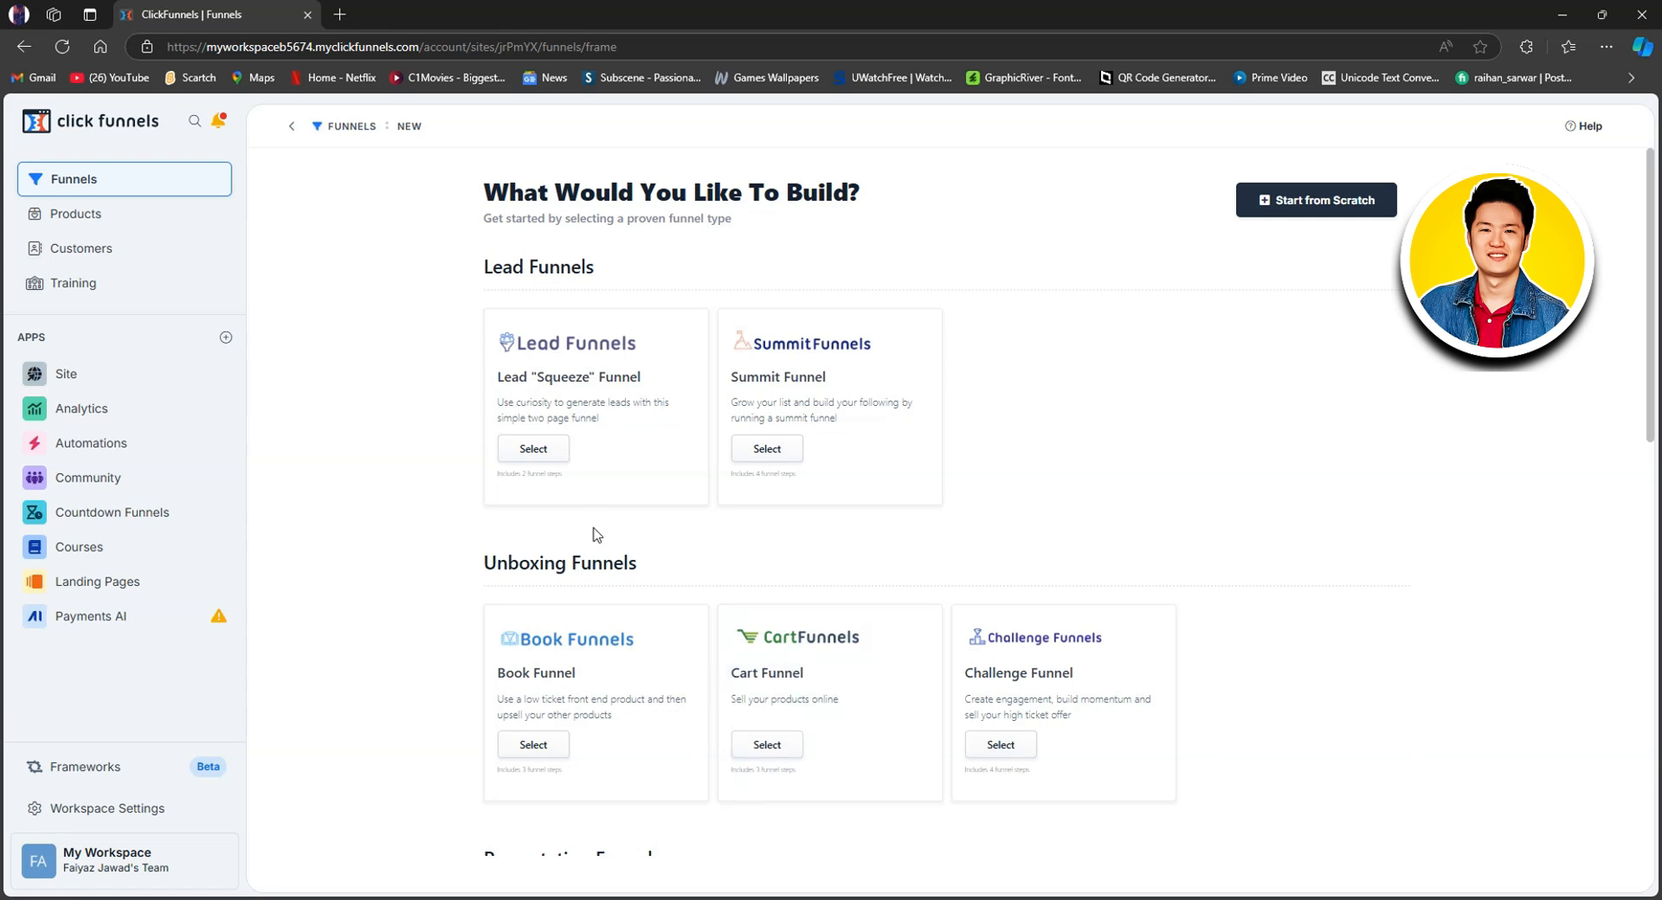
left_click(532, 449)
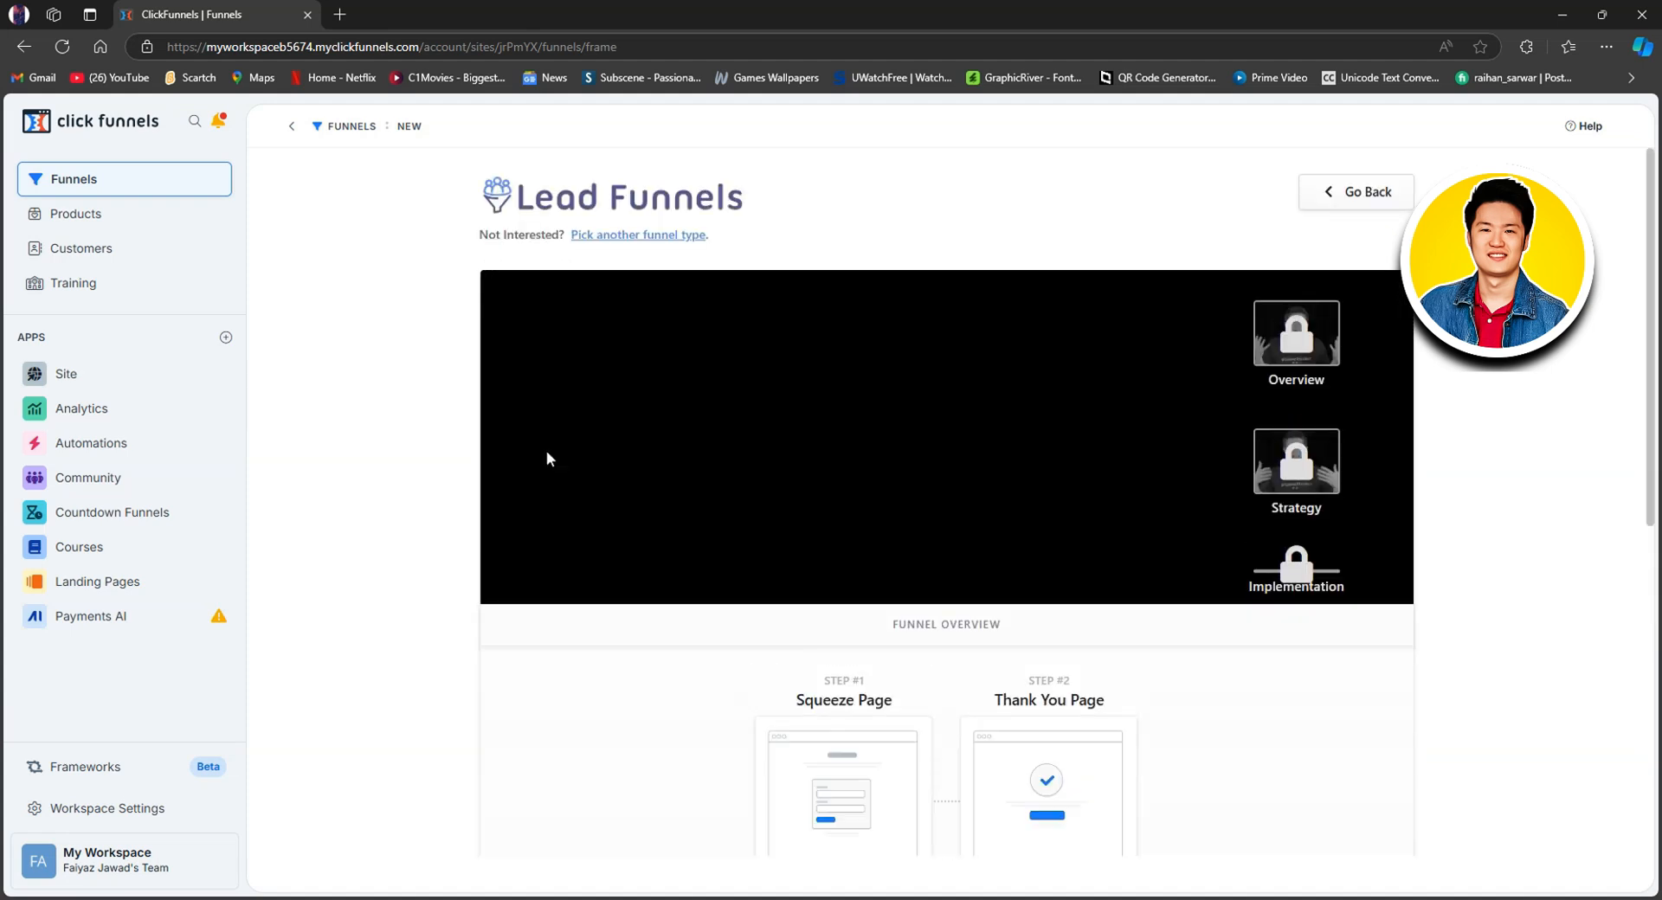
- Install the first, orange Lead Squeeze Funnel template and open the new funnel for customization
scroll(900, 459, "down", 3)
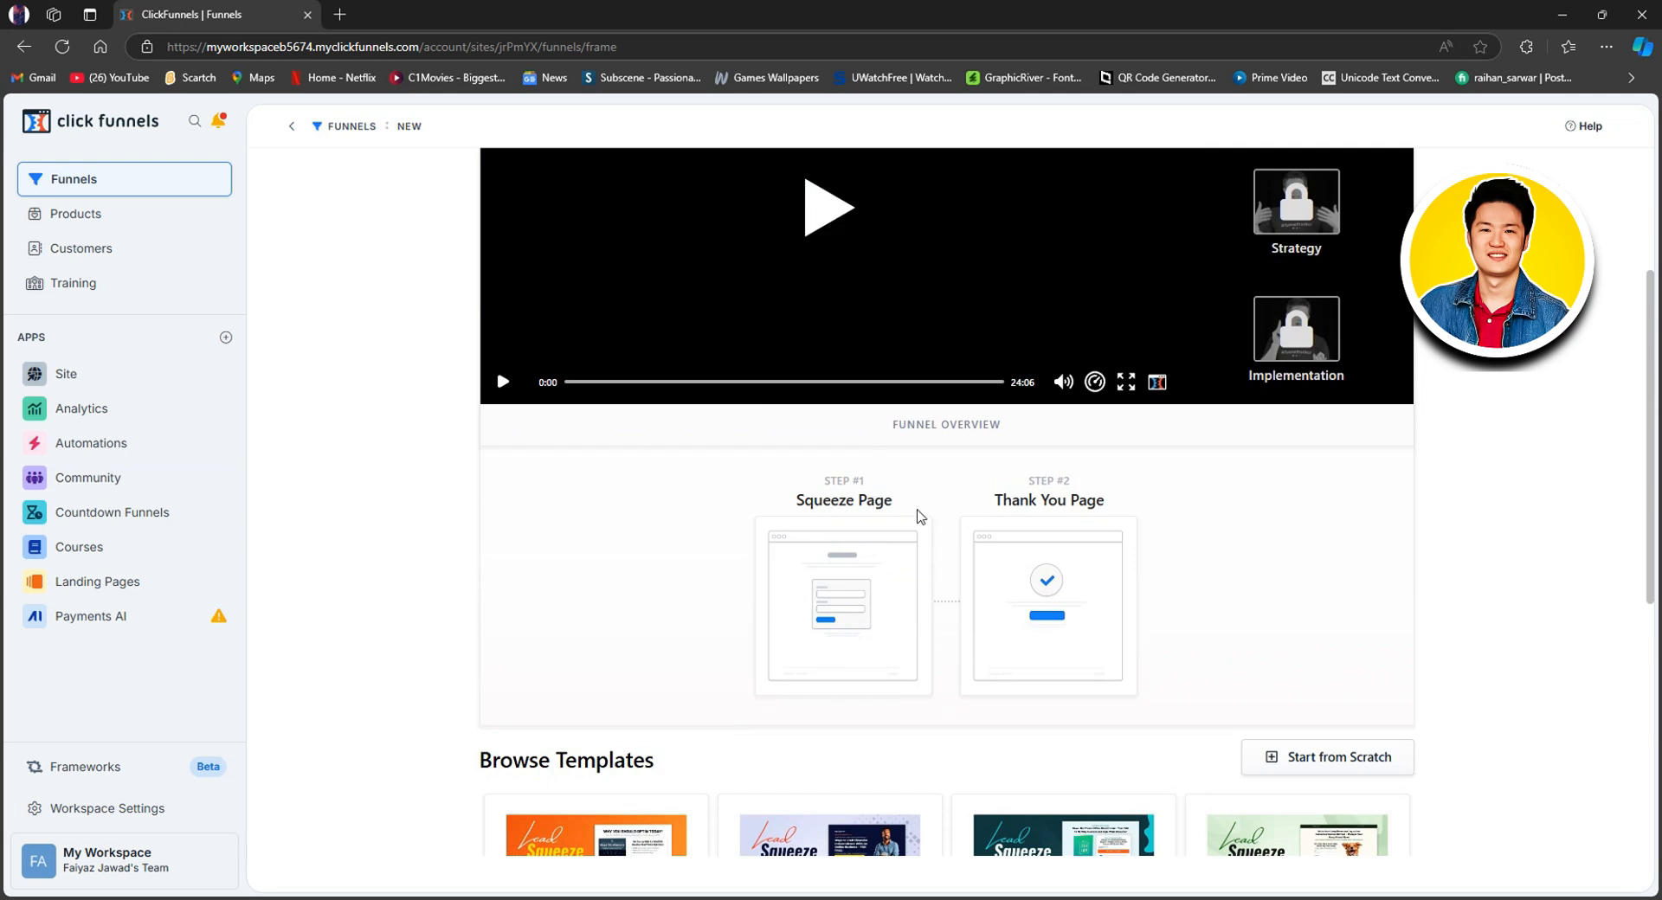
scroll(1096, 509, "down", 1)
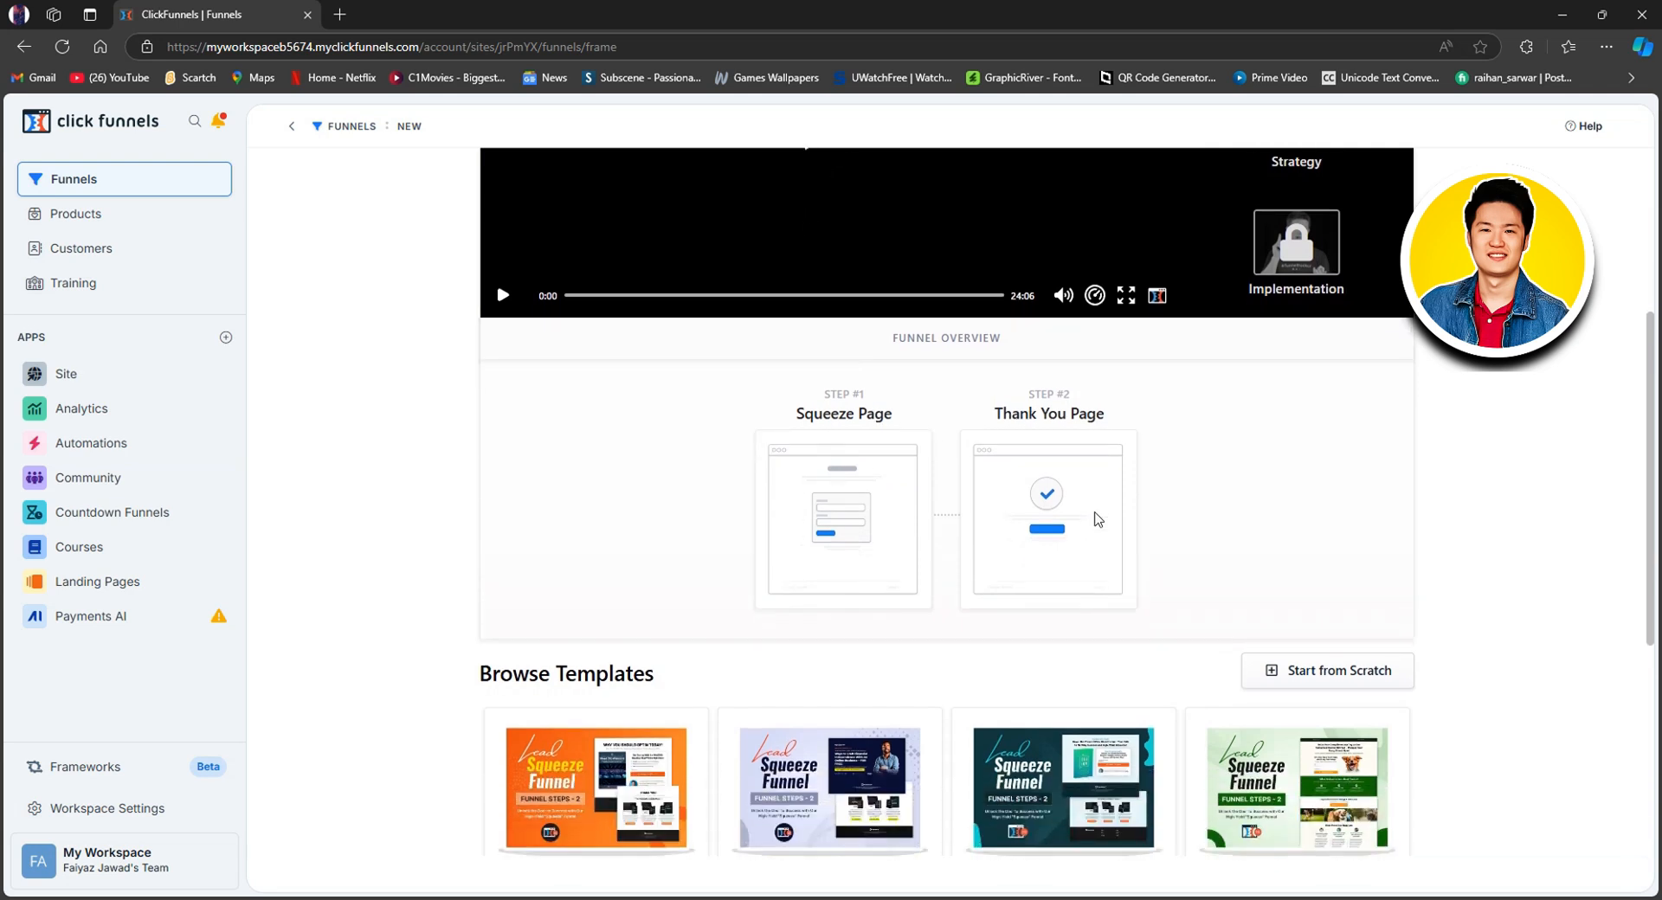
scroll(1096, 518, "down", 1)
scroll(797, 586, "down", 4)
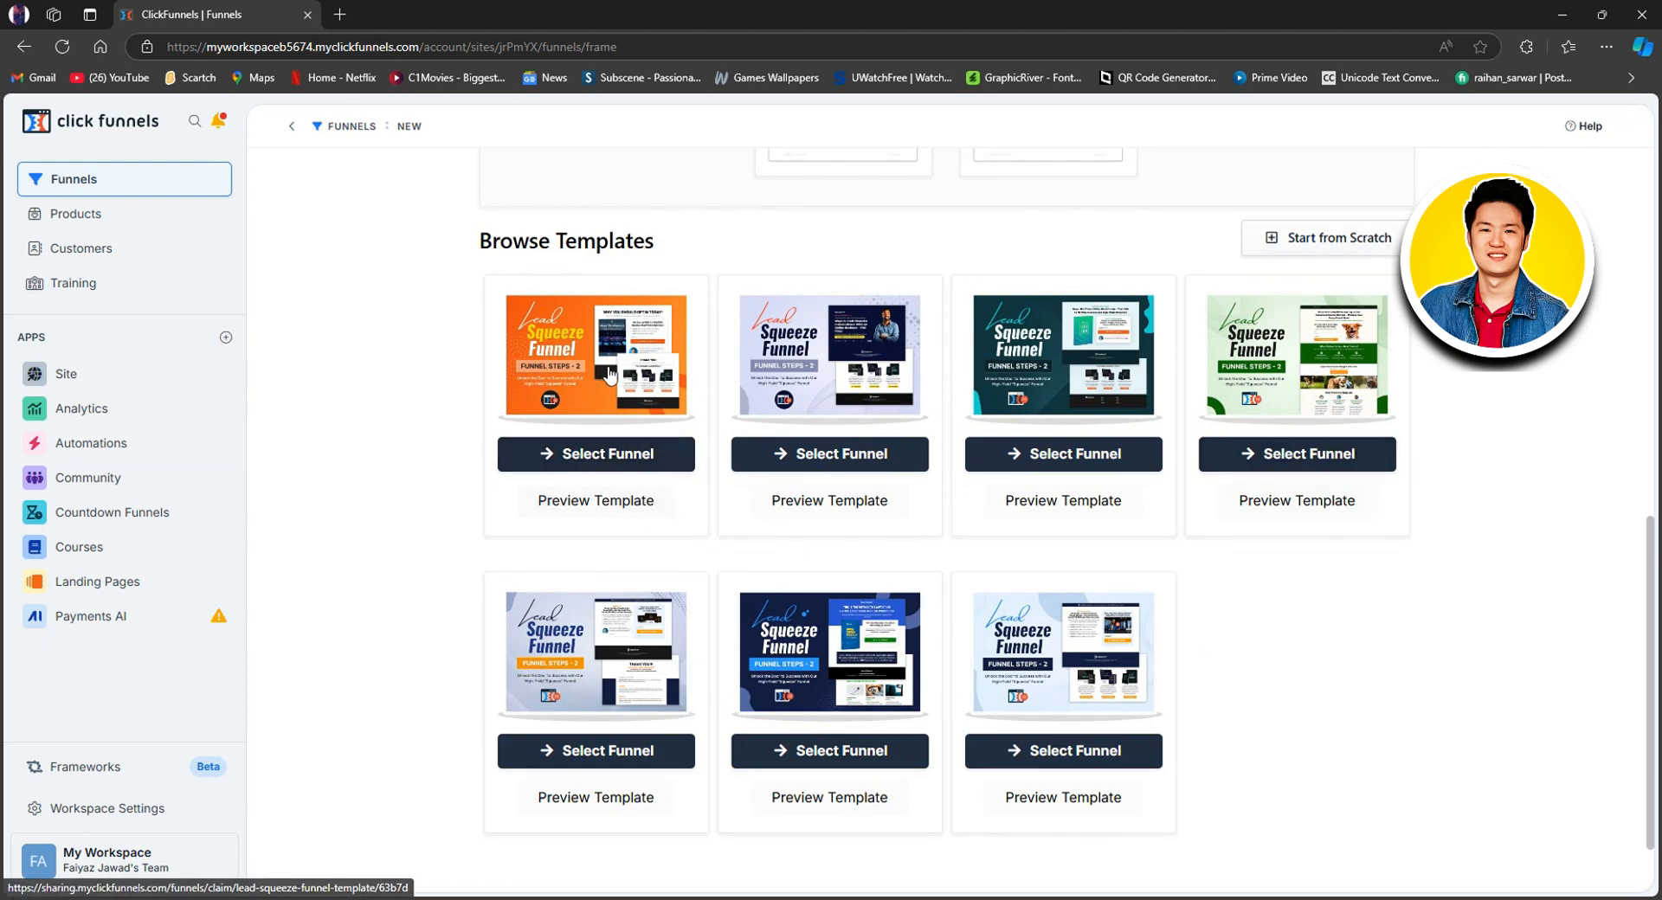
left_click(595, 461)
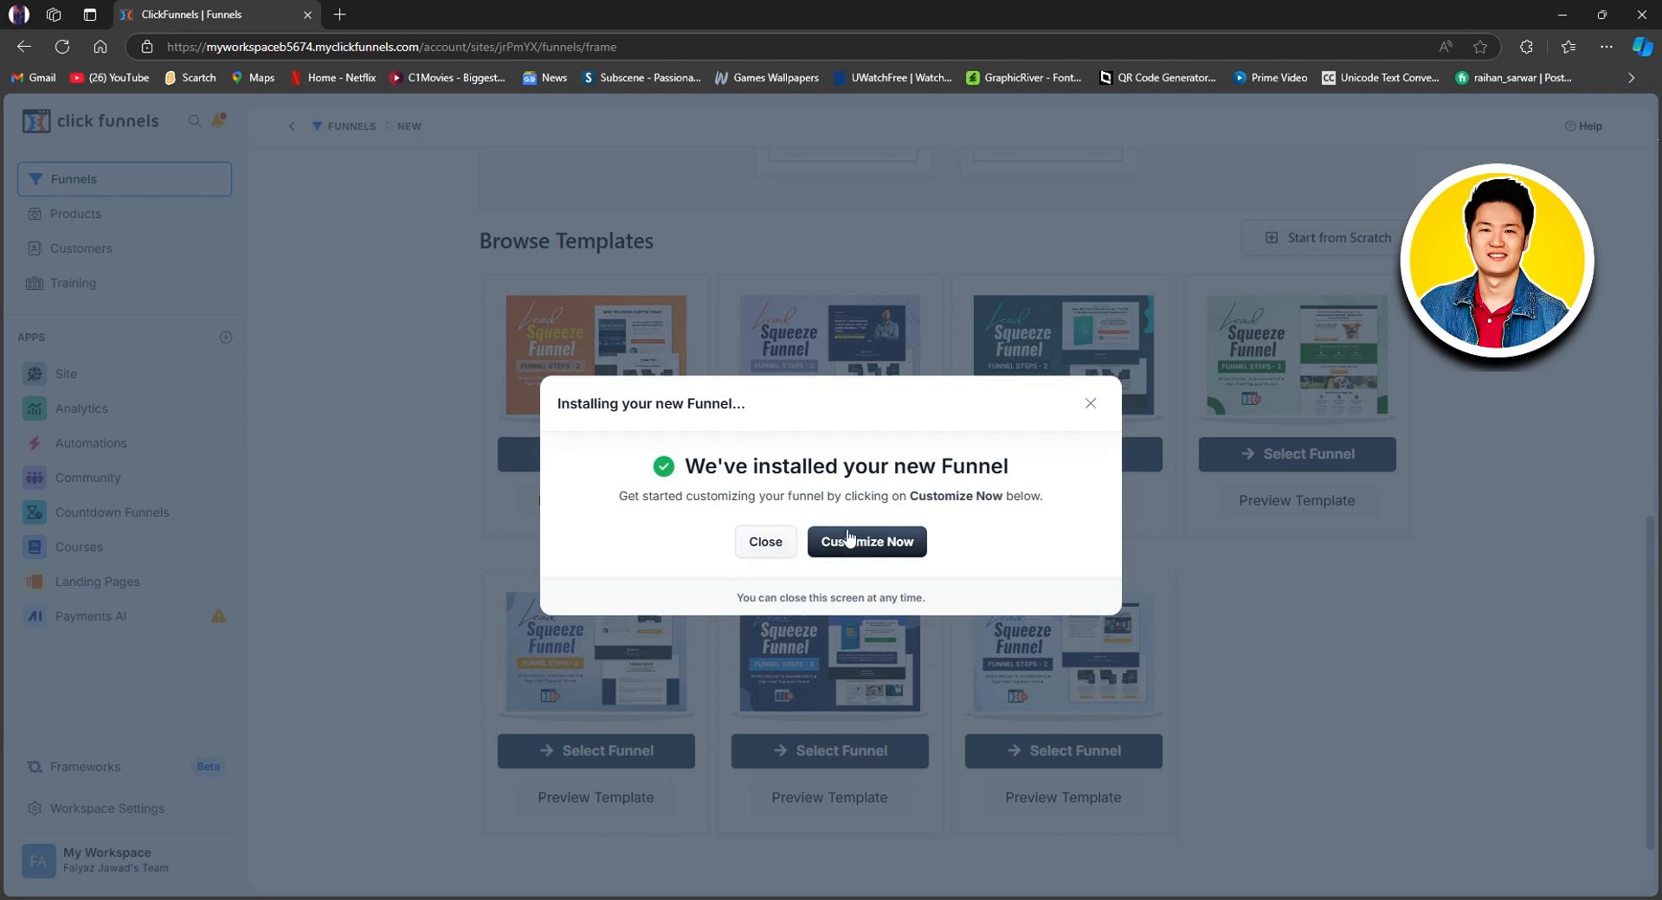
left_click(874, 543)
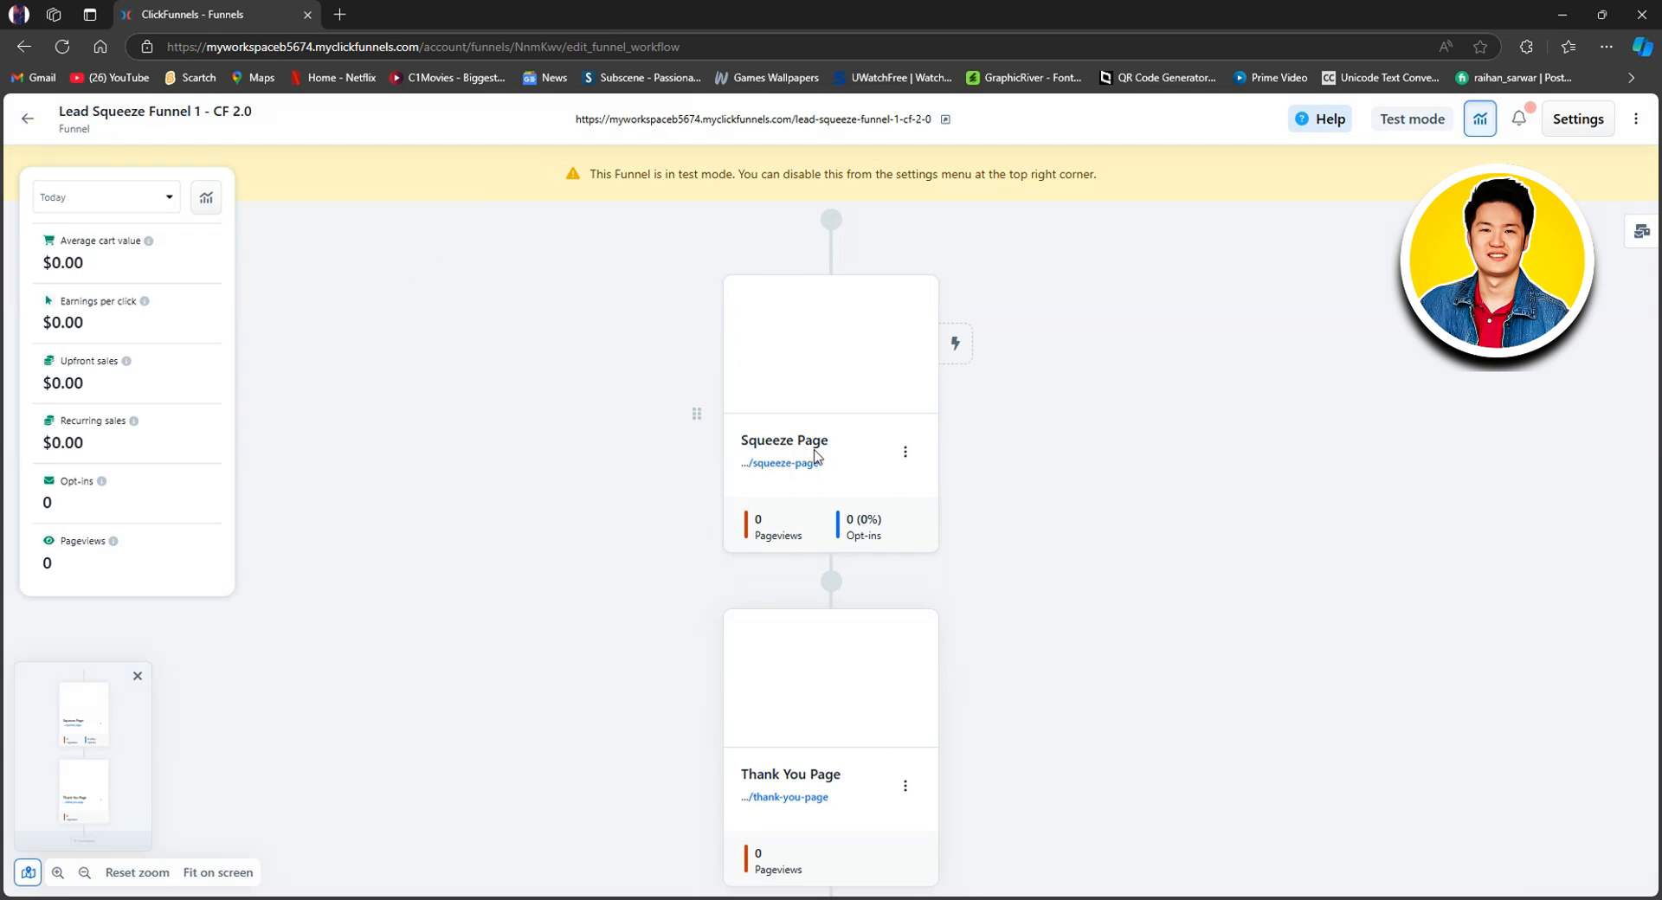
- Attach the recurring Tech Developer calendar event to the Thank You Page with the not-registered action Register Visitor on Pageview
scroll(818, 457, "down", 1)
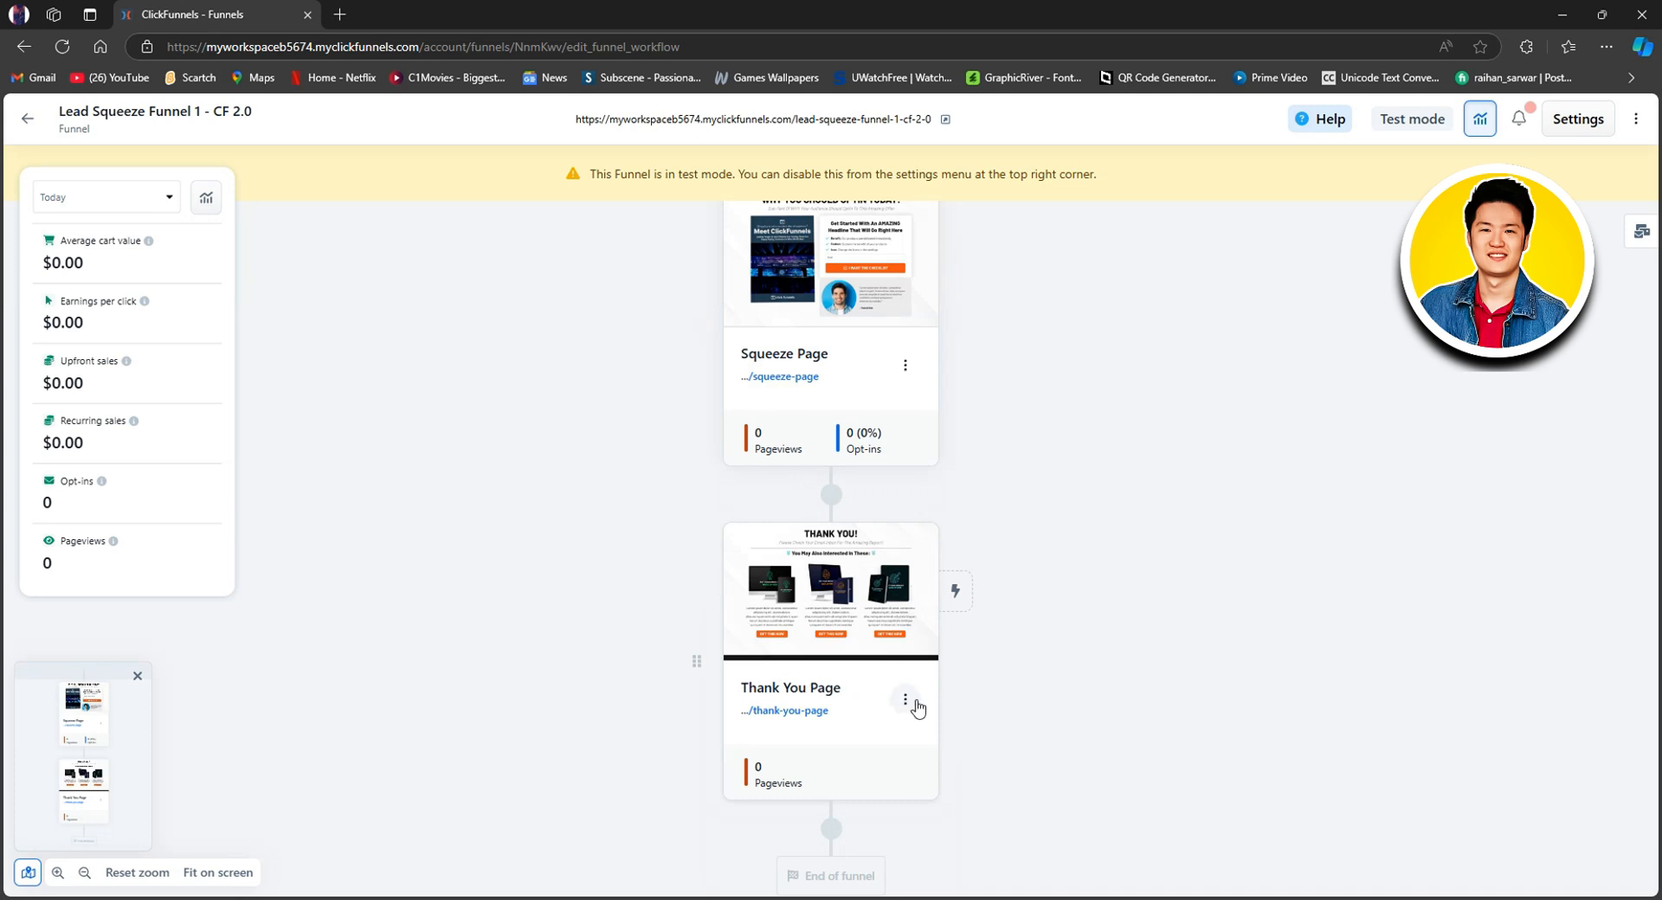
scroll(910, 703, "down", 1)
left_click(905, 592)
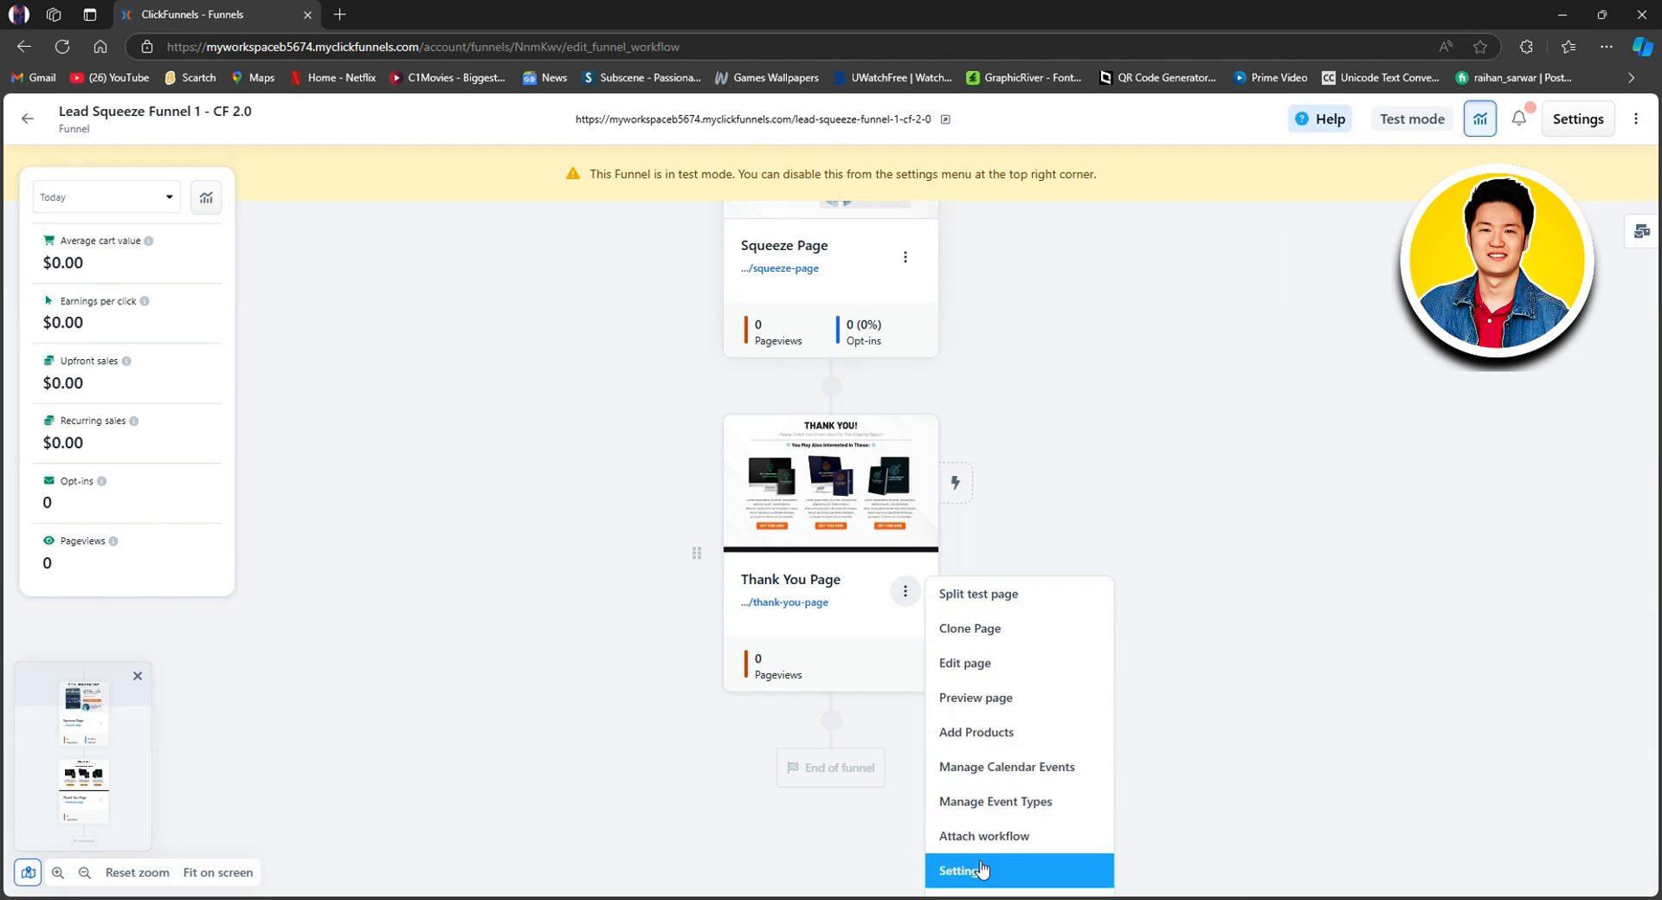
left_click(1005, 771)
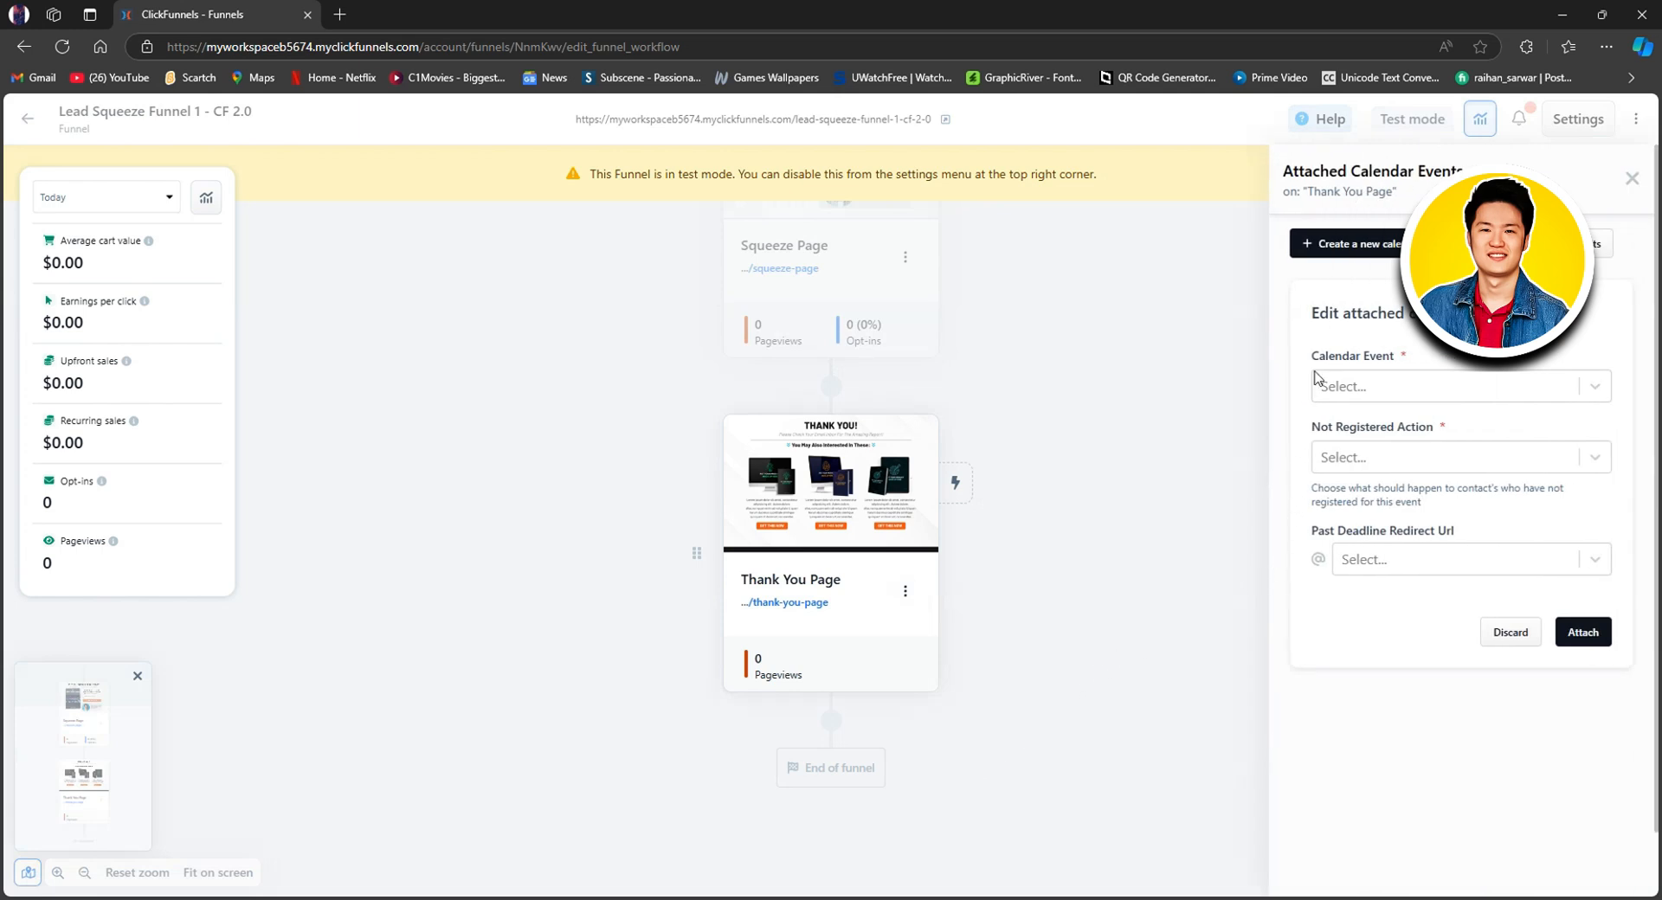
left_click(1595, 387)
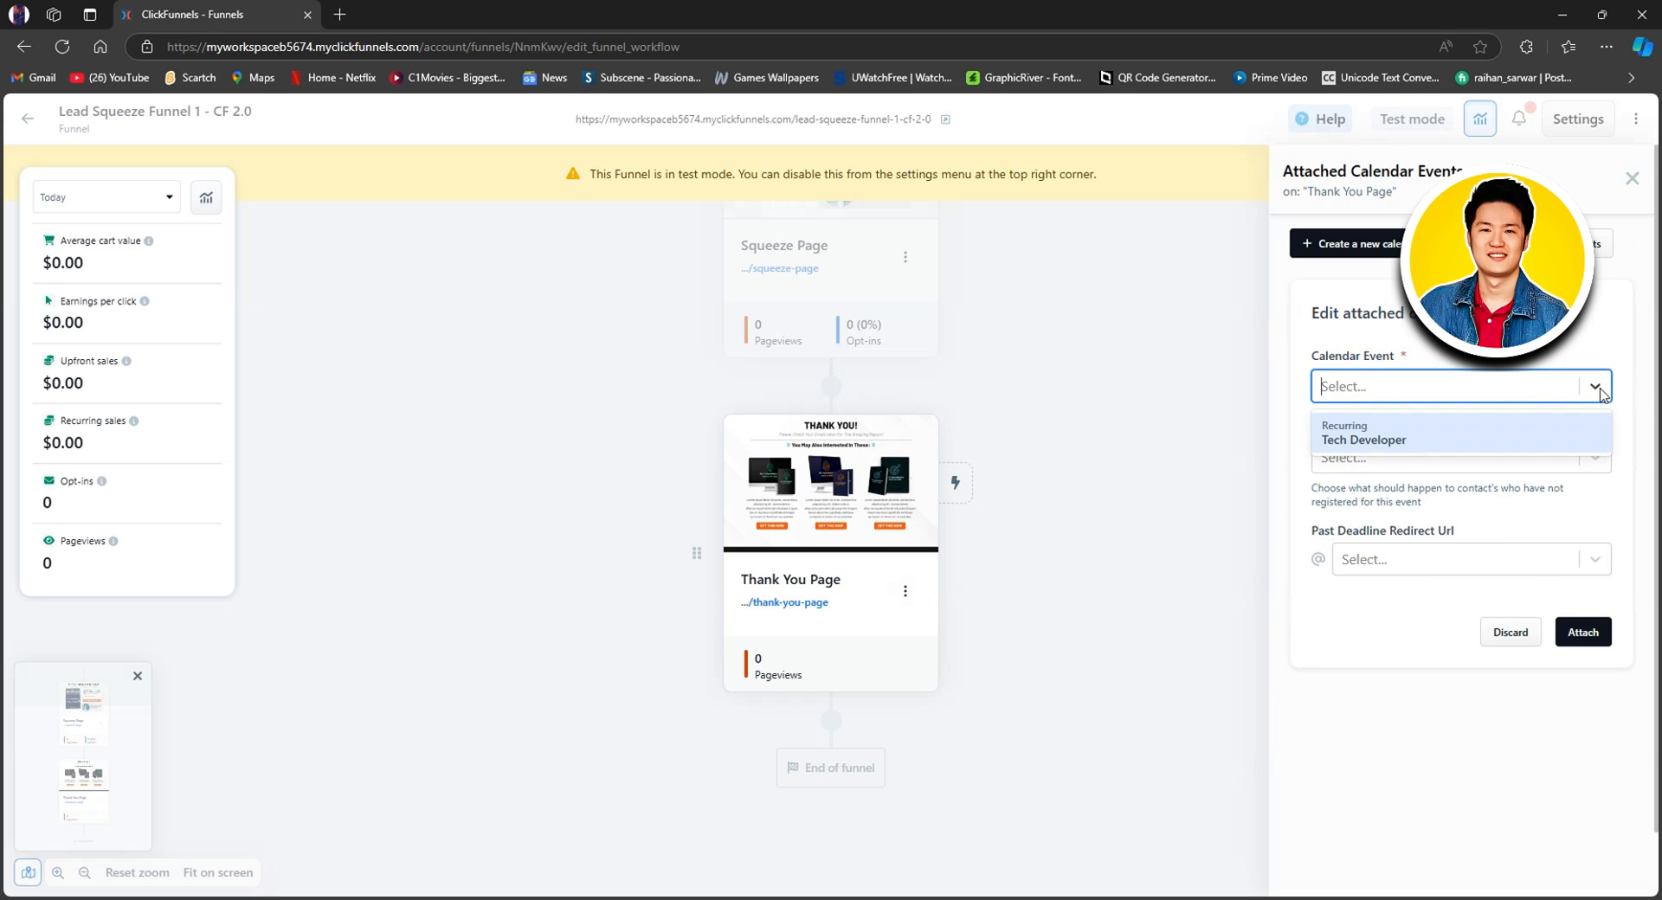
left_click(1378, 443)
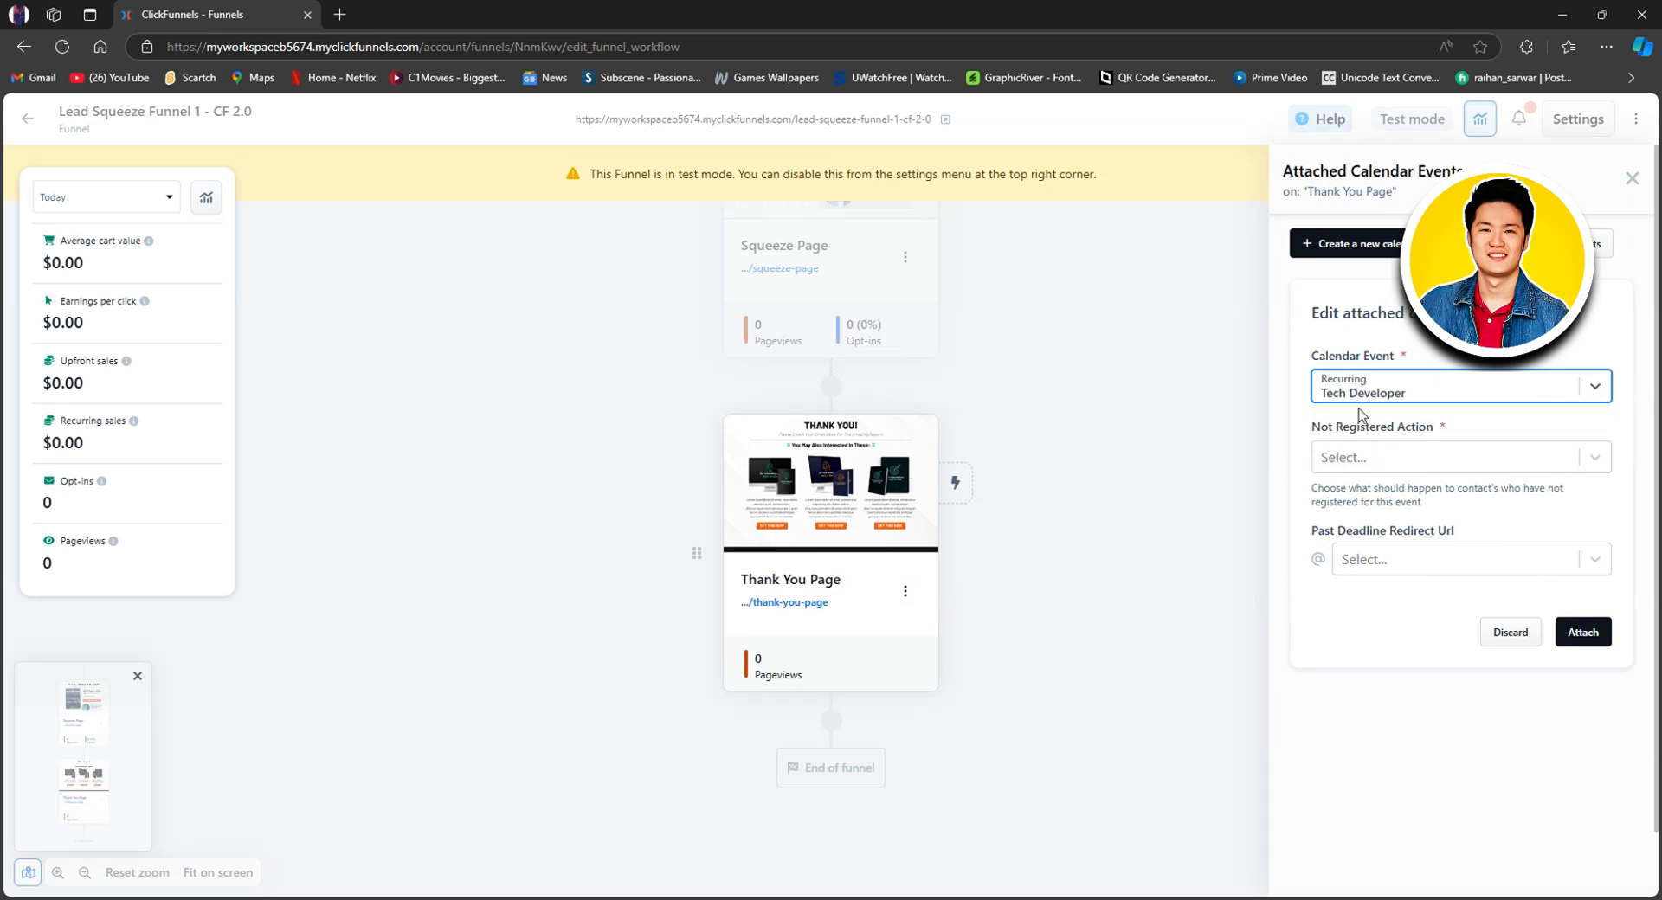
left_click(1486, 465)
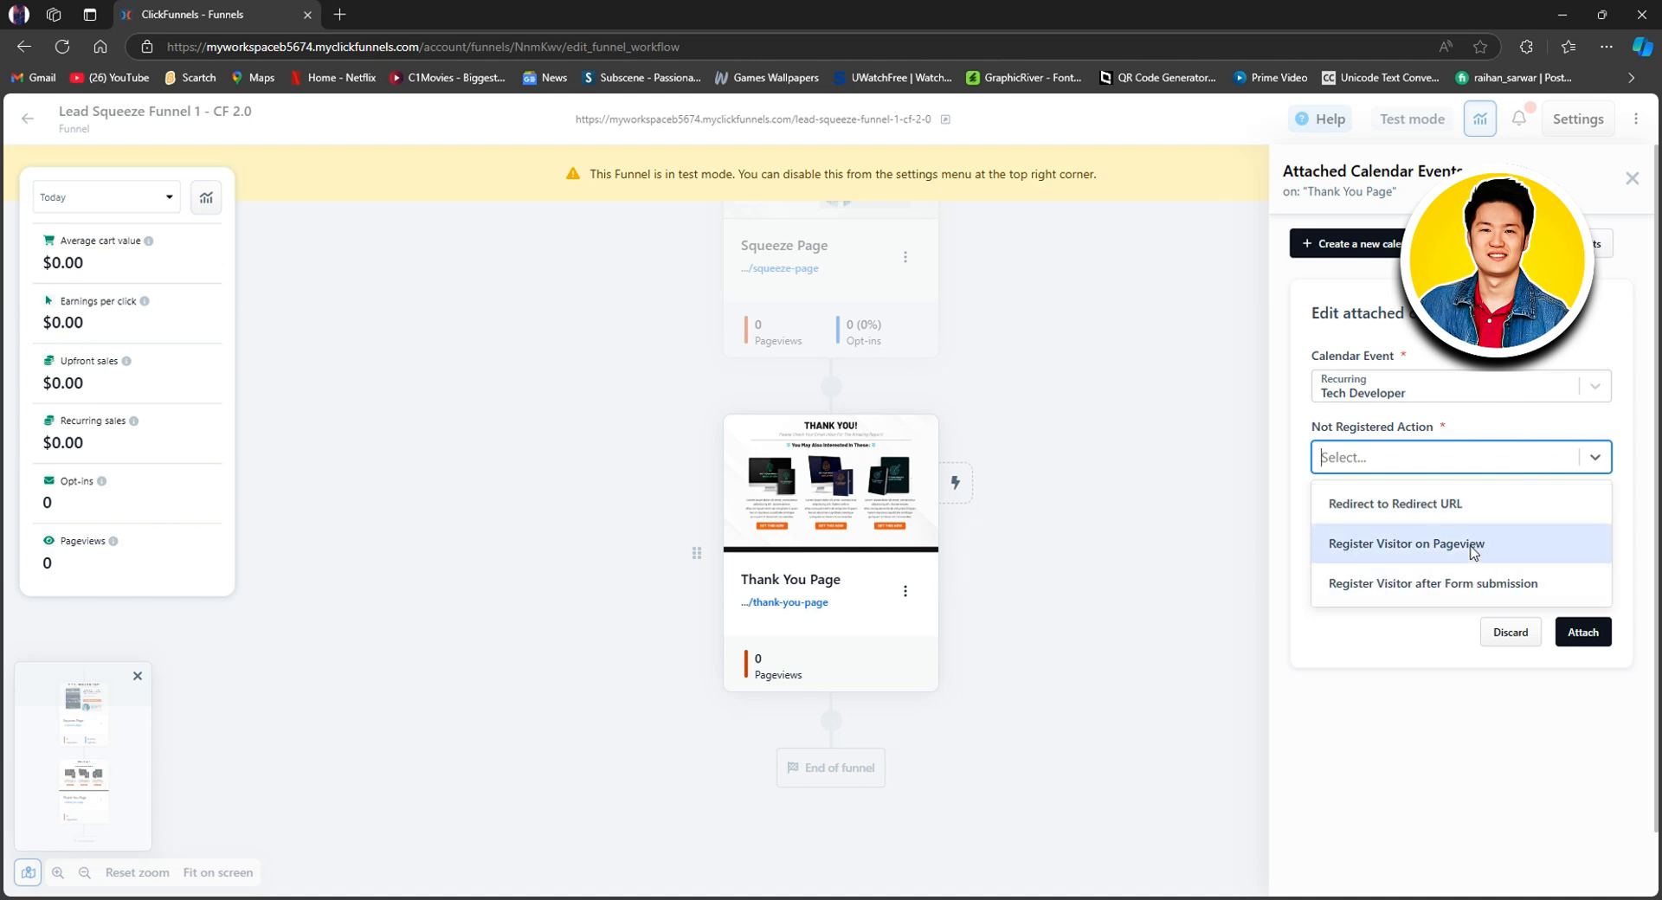
left_click(1427, 547)
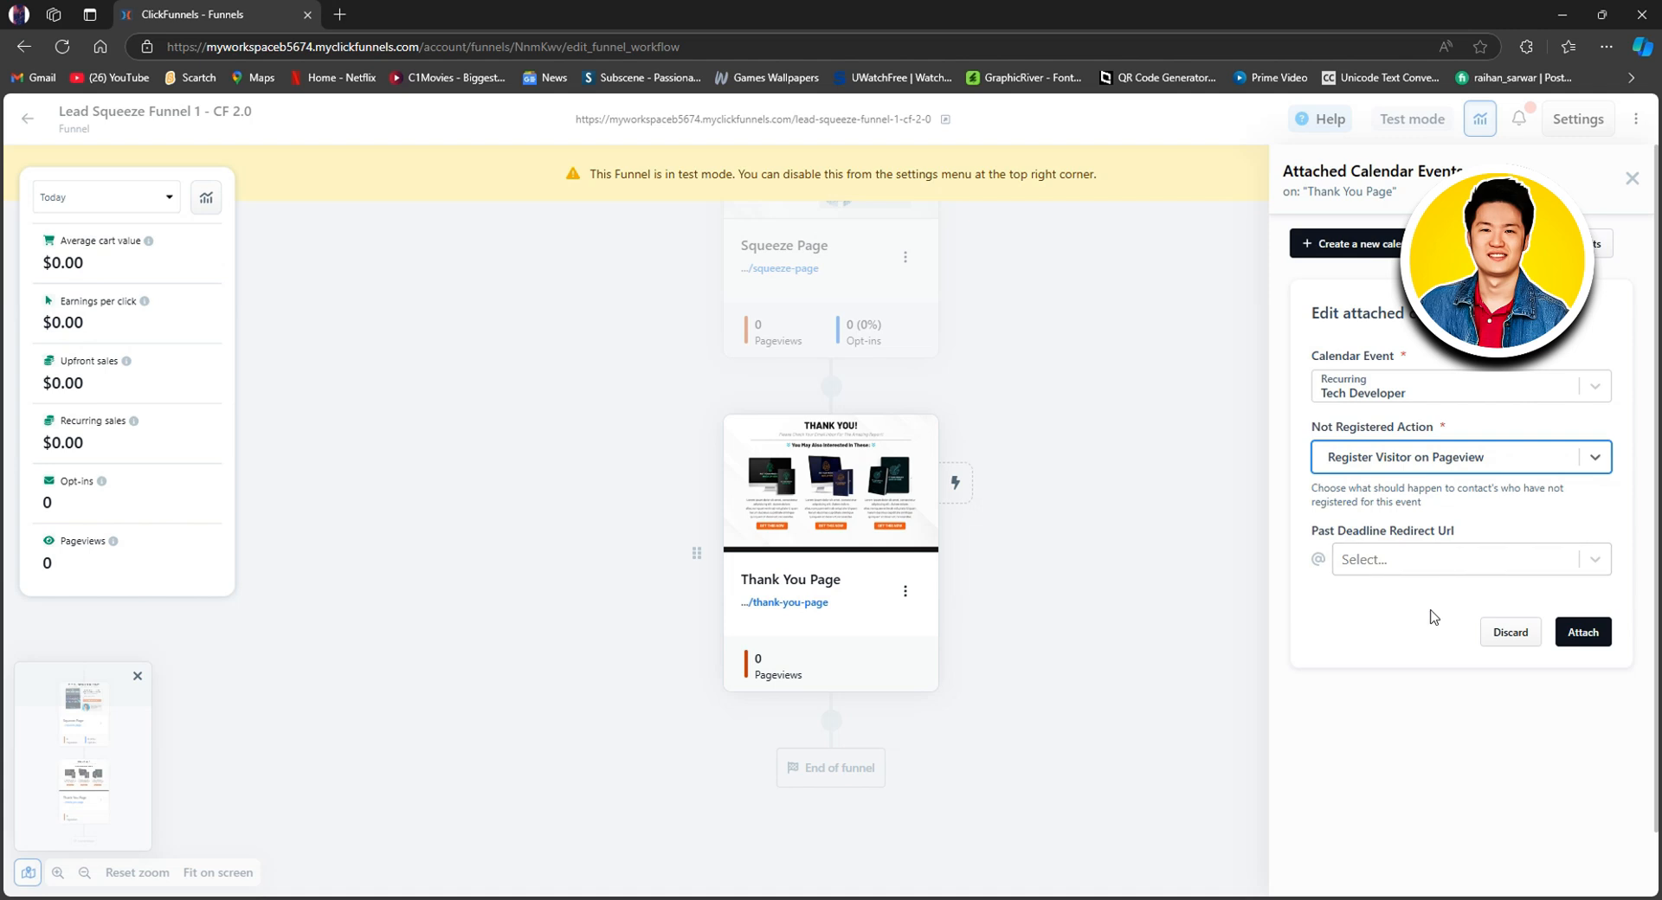
left_click(1583, 631)
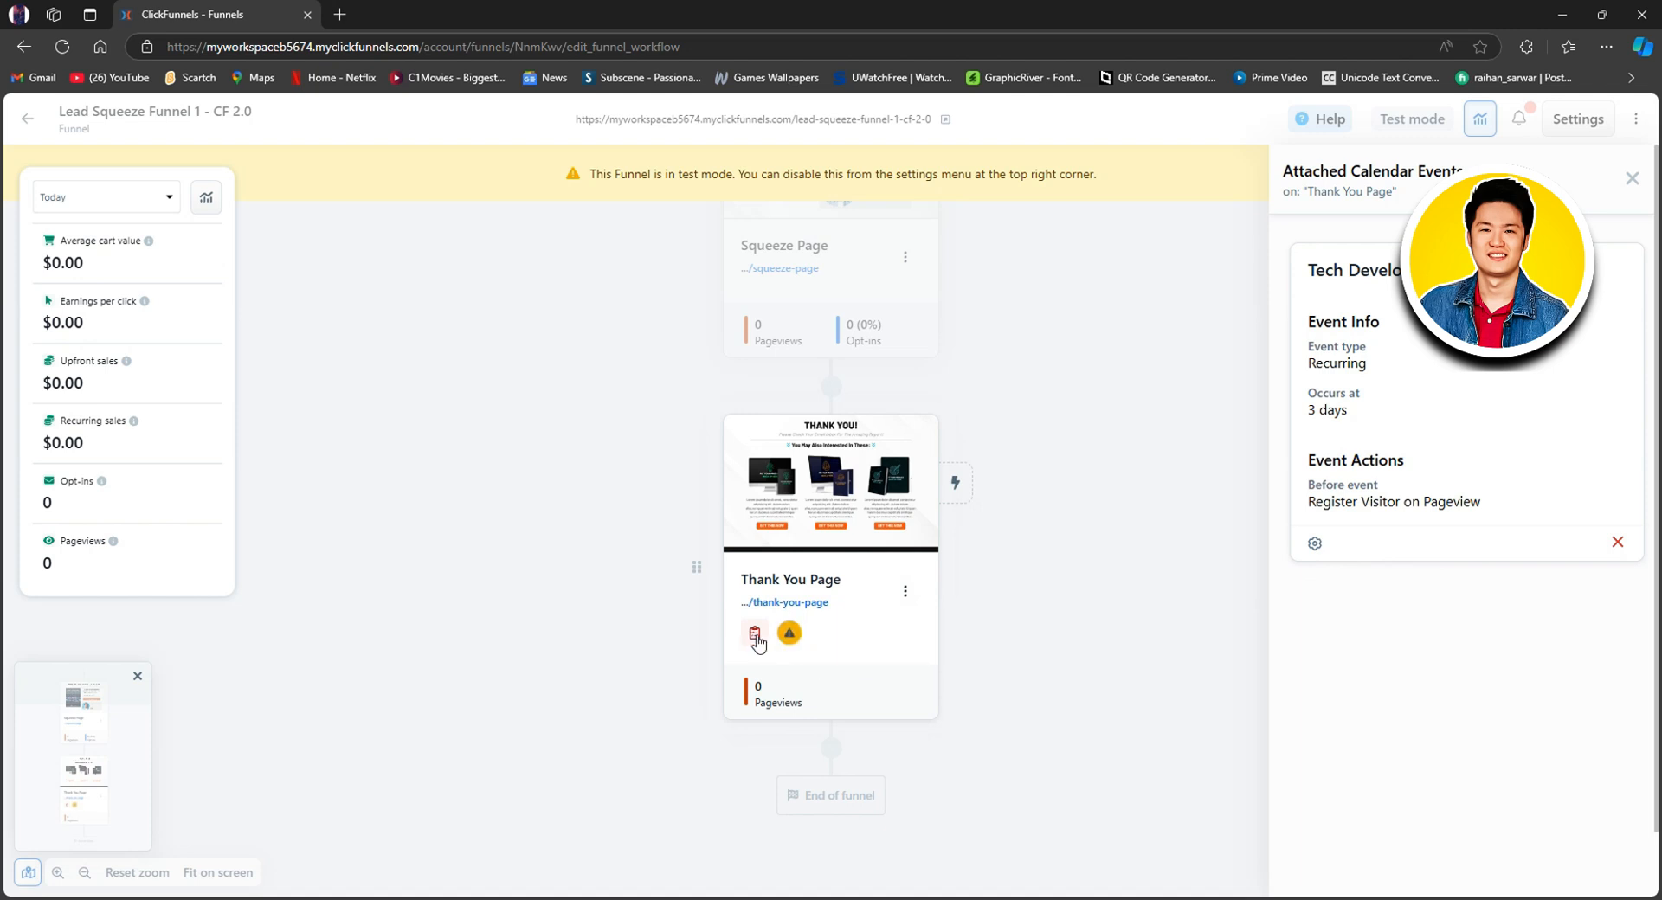
- Open the Thank You Page for editing and add a Countdown element below the "You May Also Interested In These:" heading
mouse_move(758, 643)
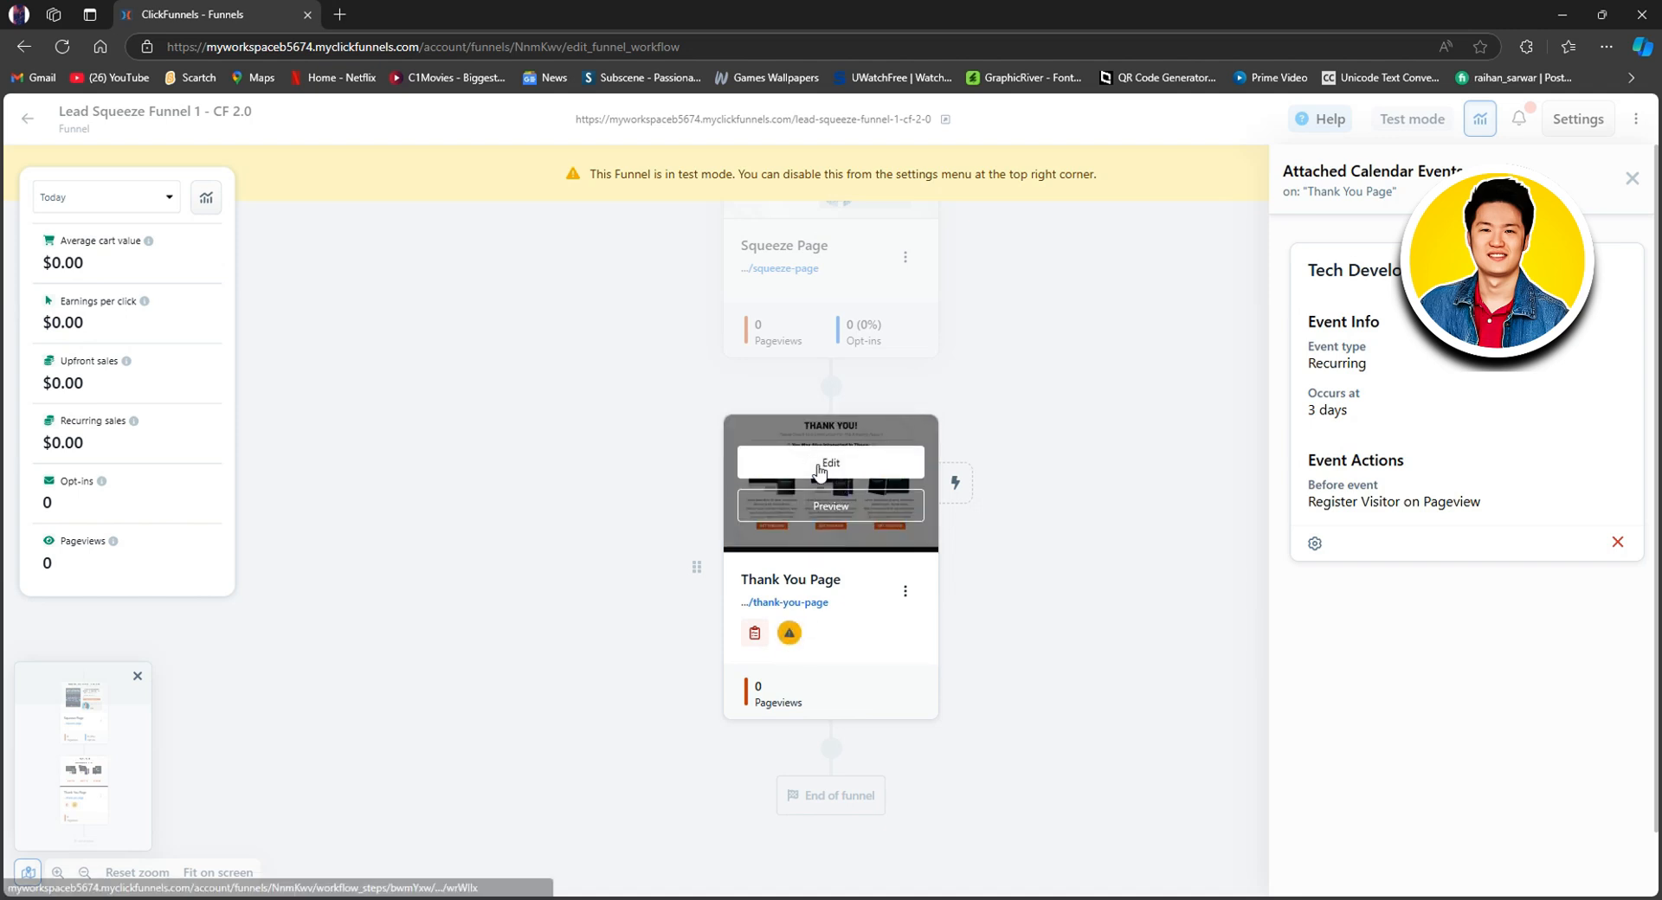
left_click(842, 469)
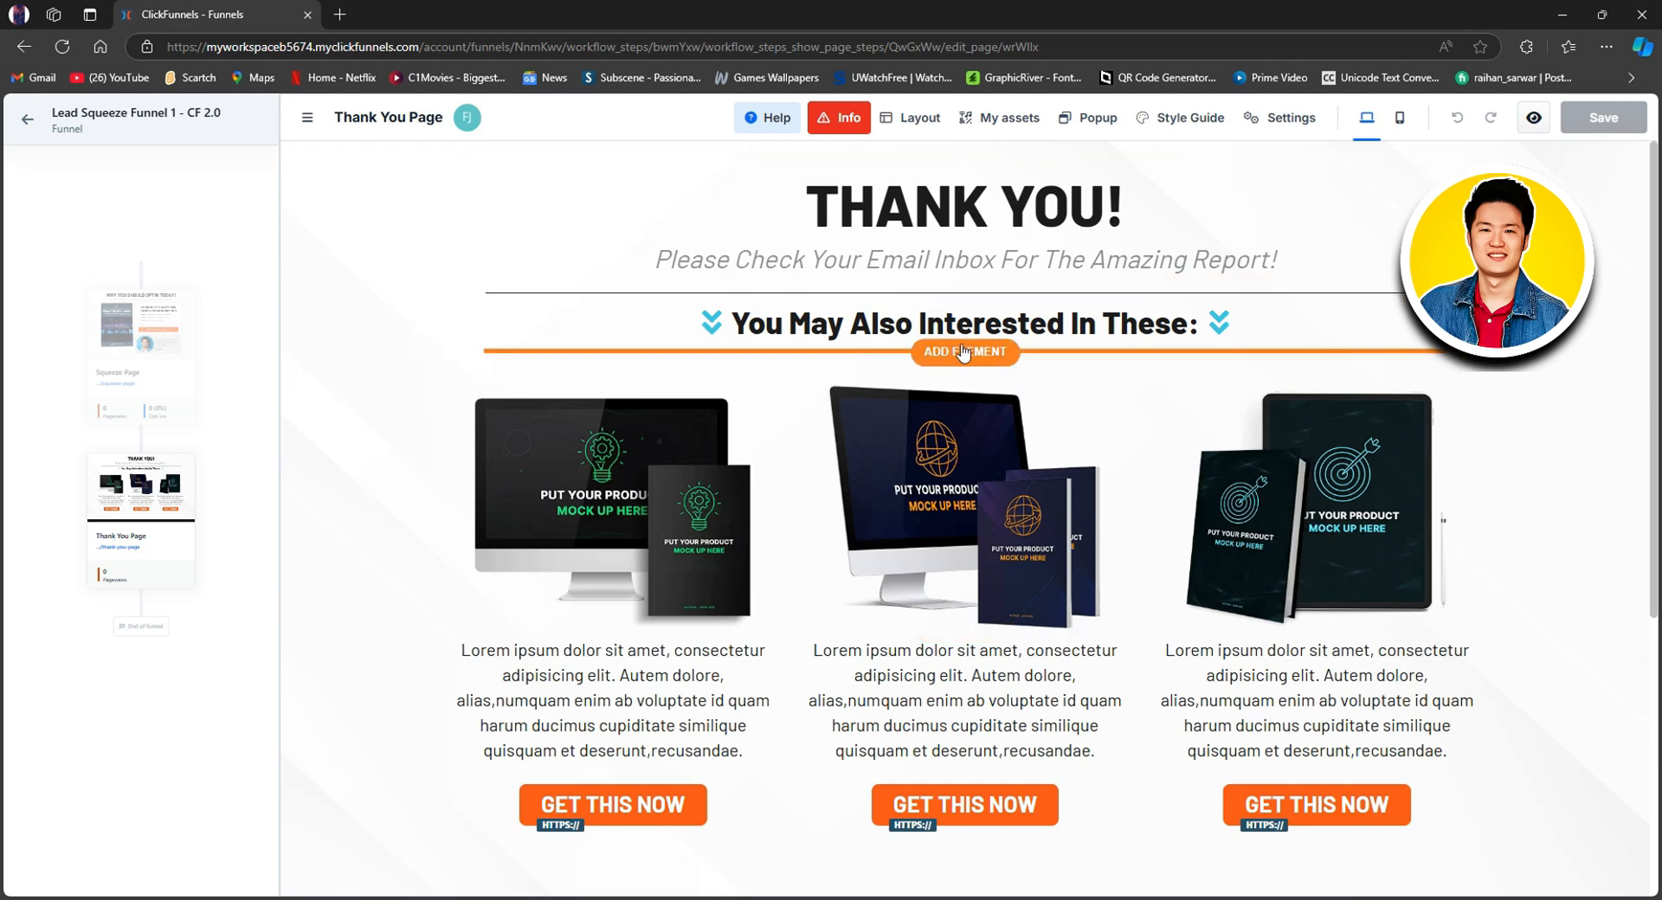
left_click(964, 351)
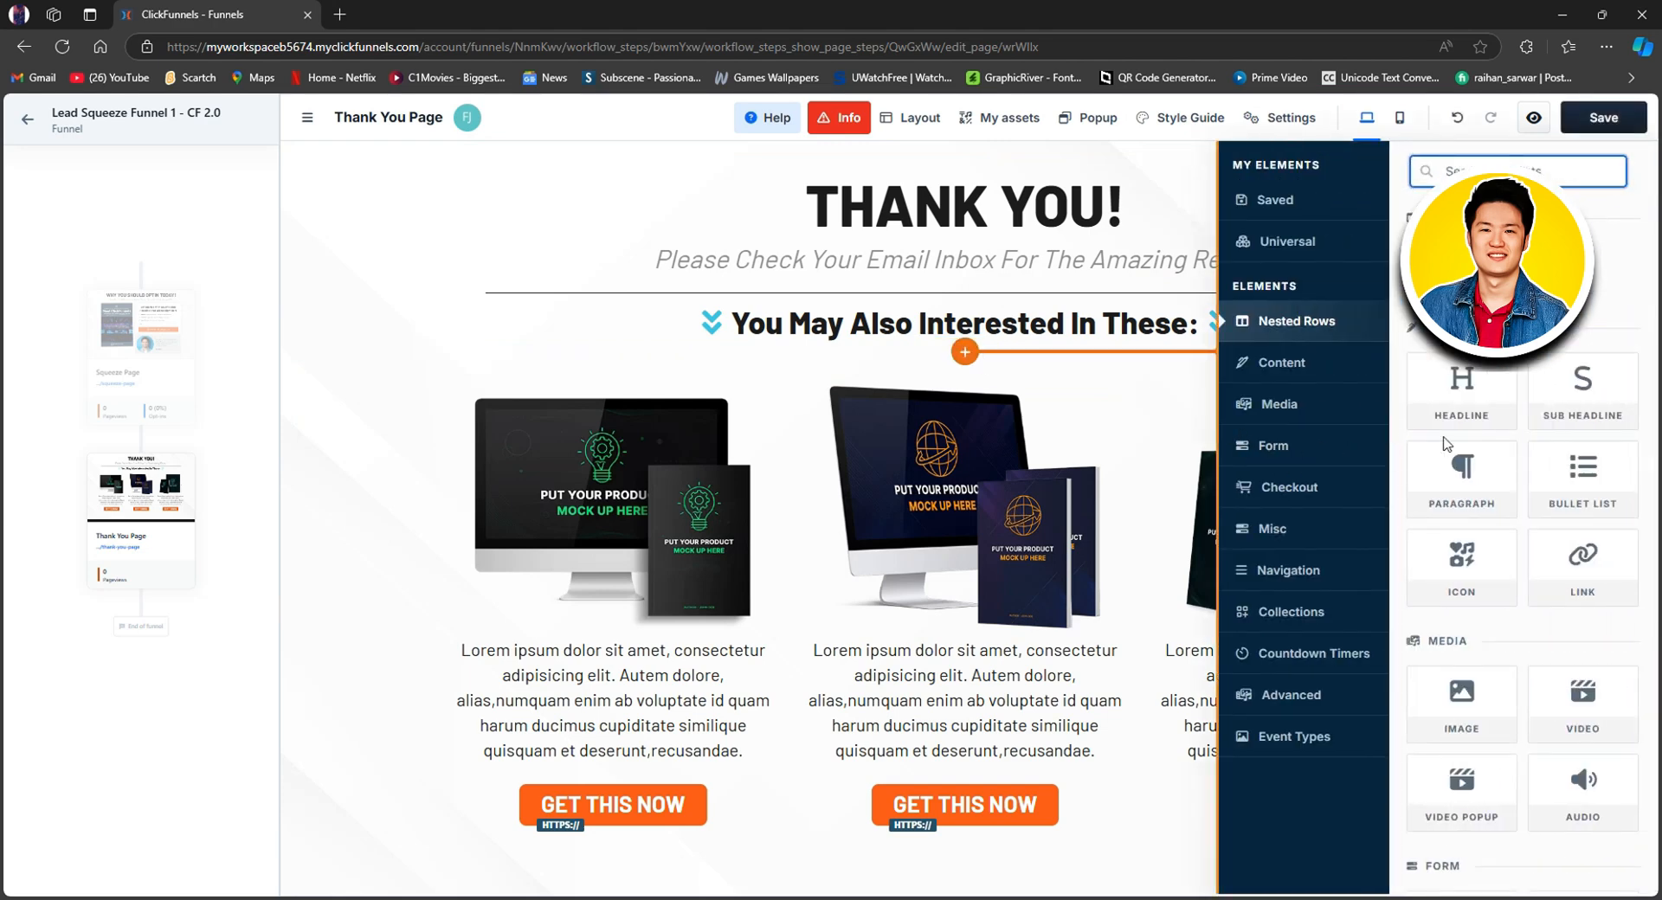
scroll(1455, 437, "down", 3)
scroll(1457, 437, "down", 10)
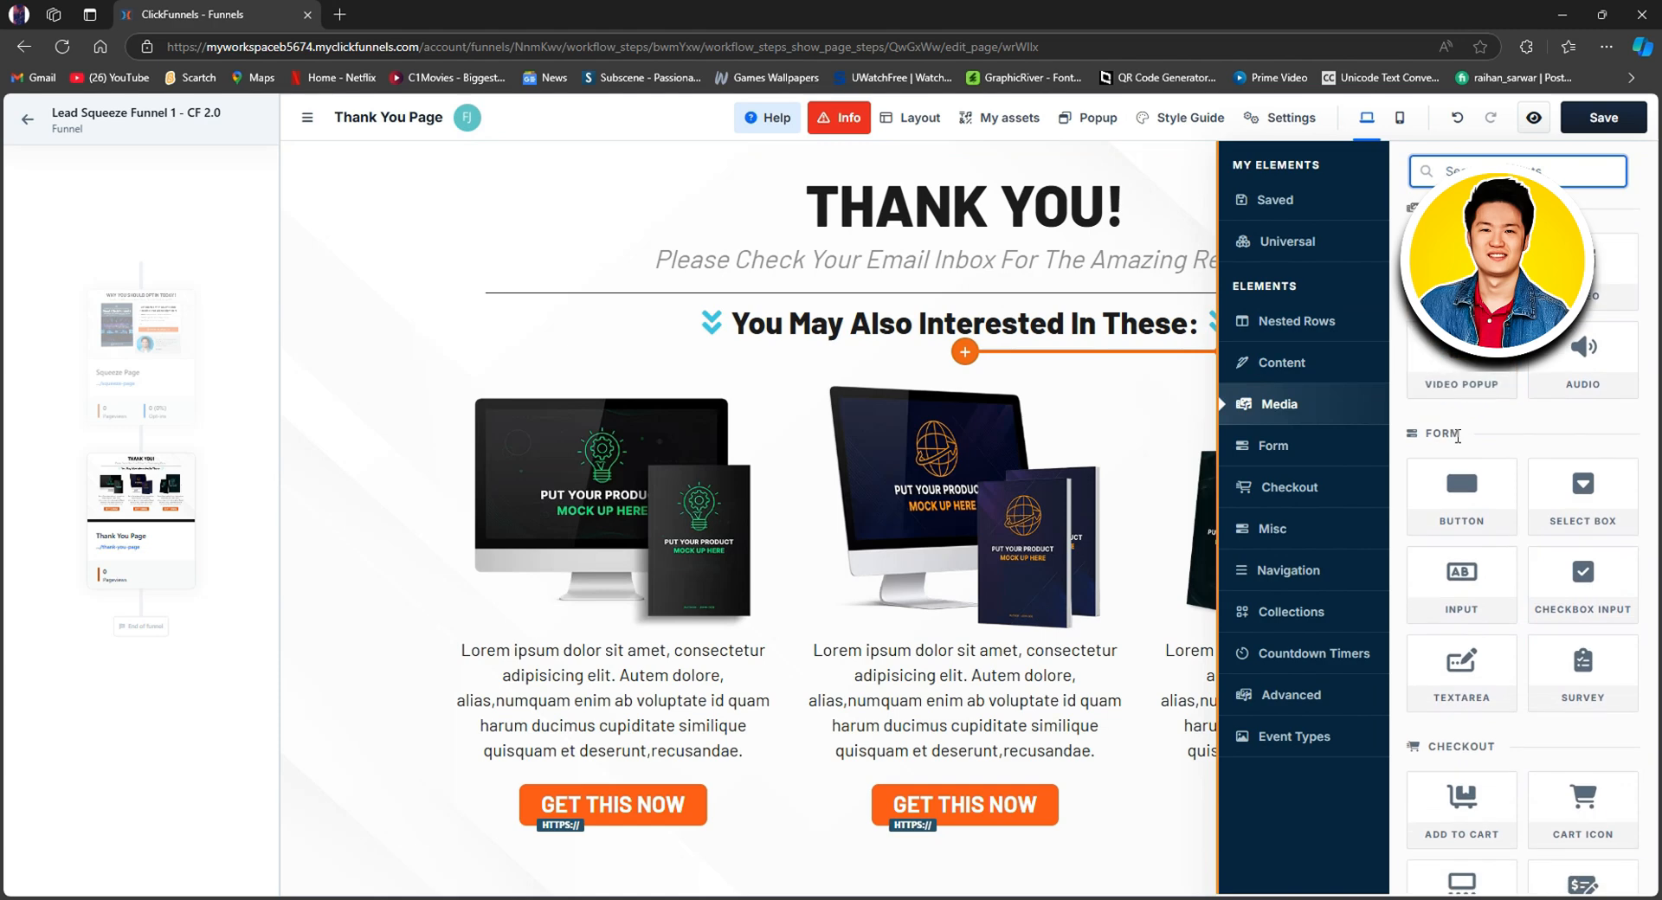
scroll(1459, 441, "down", 8)
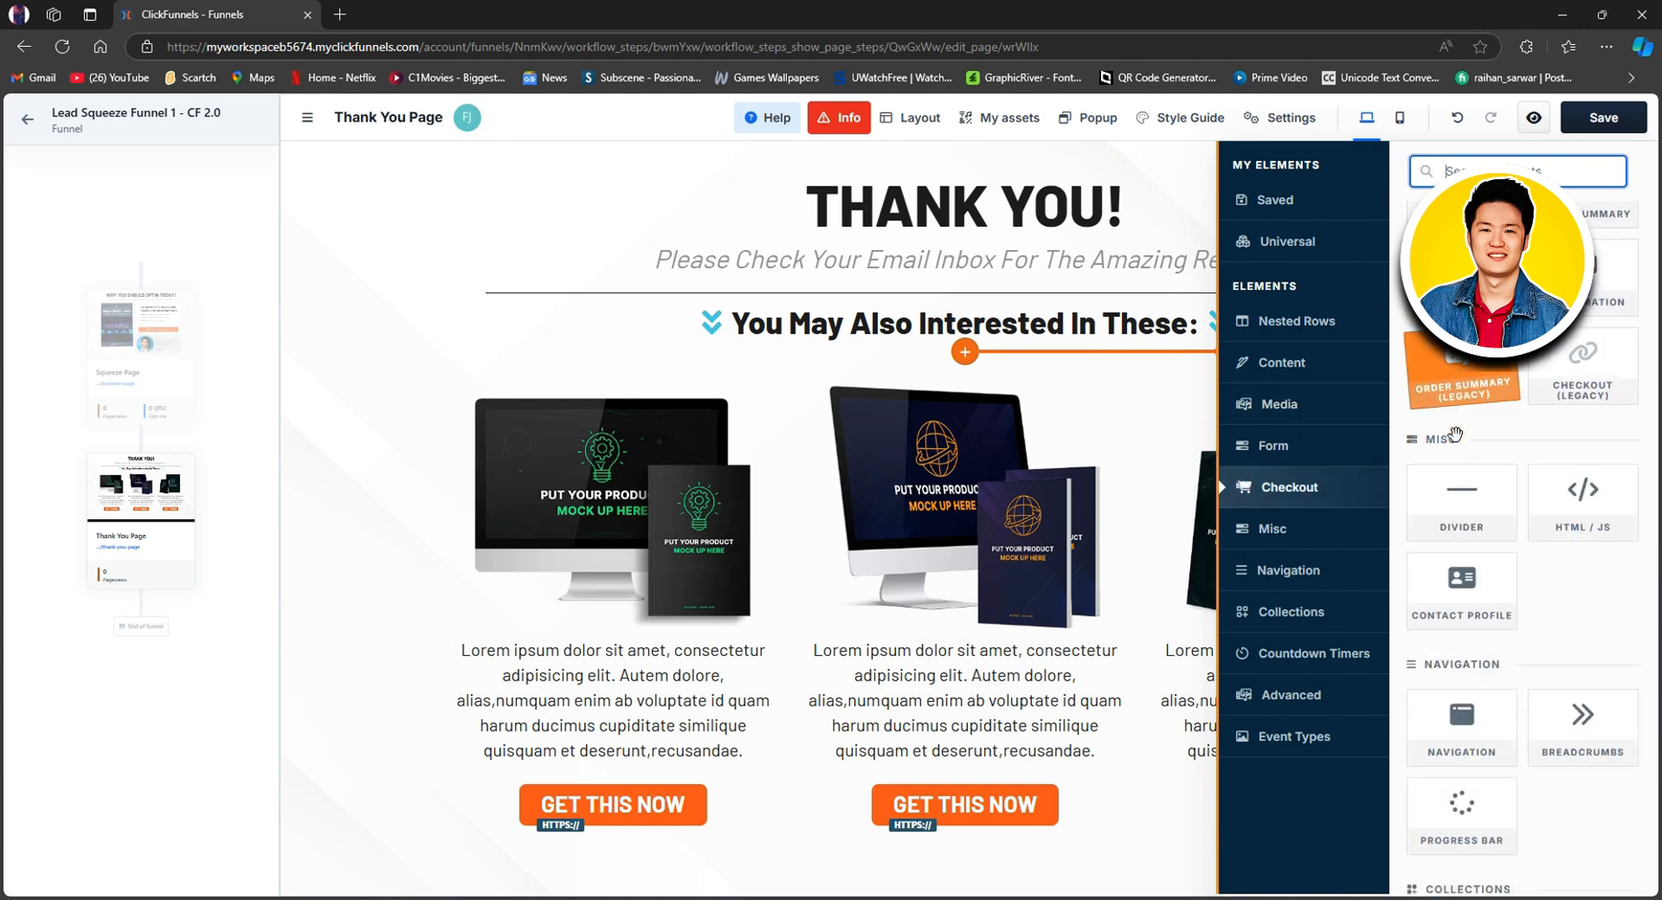
scroll(1457, 437, "down", 5)
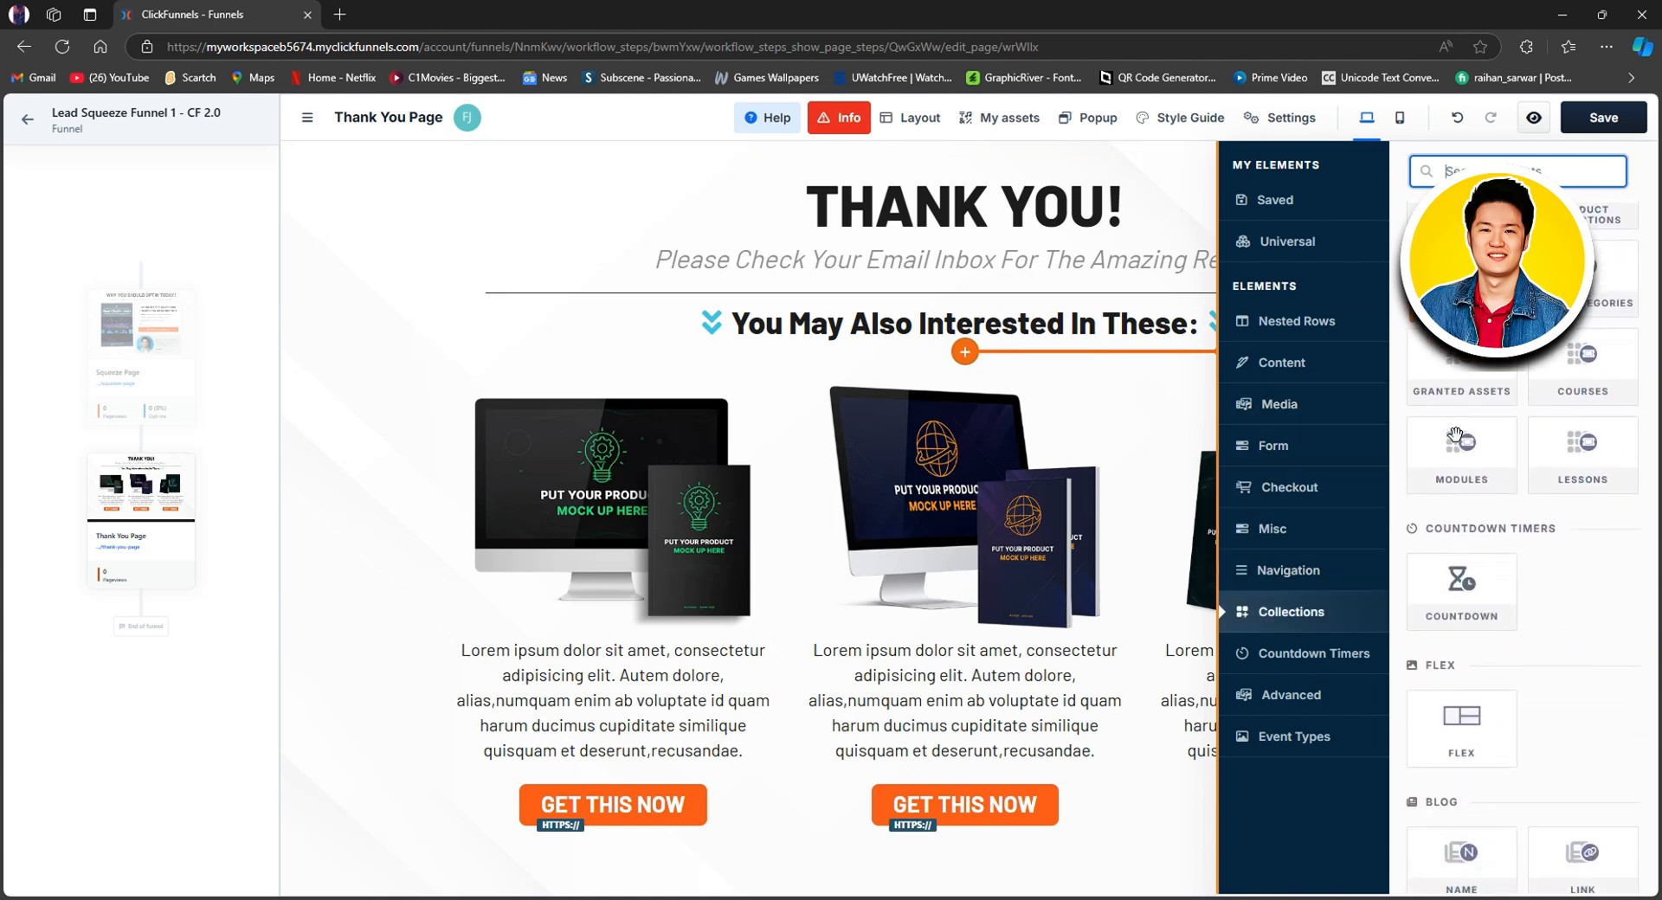
left_click(1466, 588)
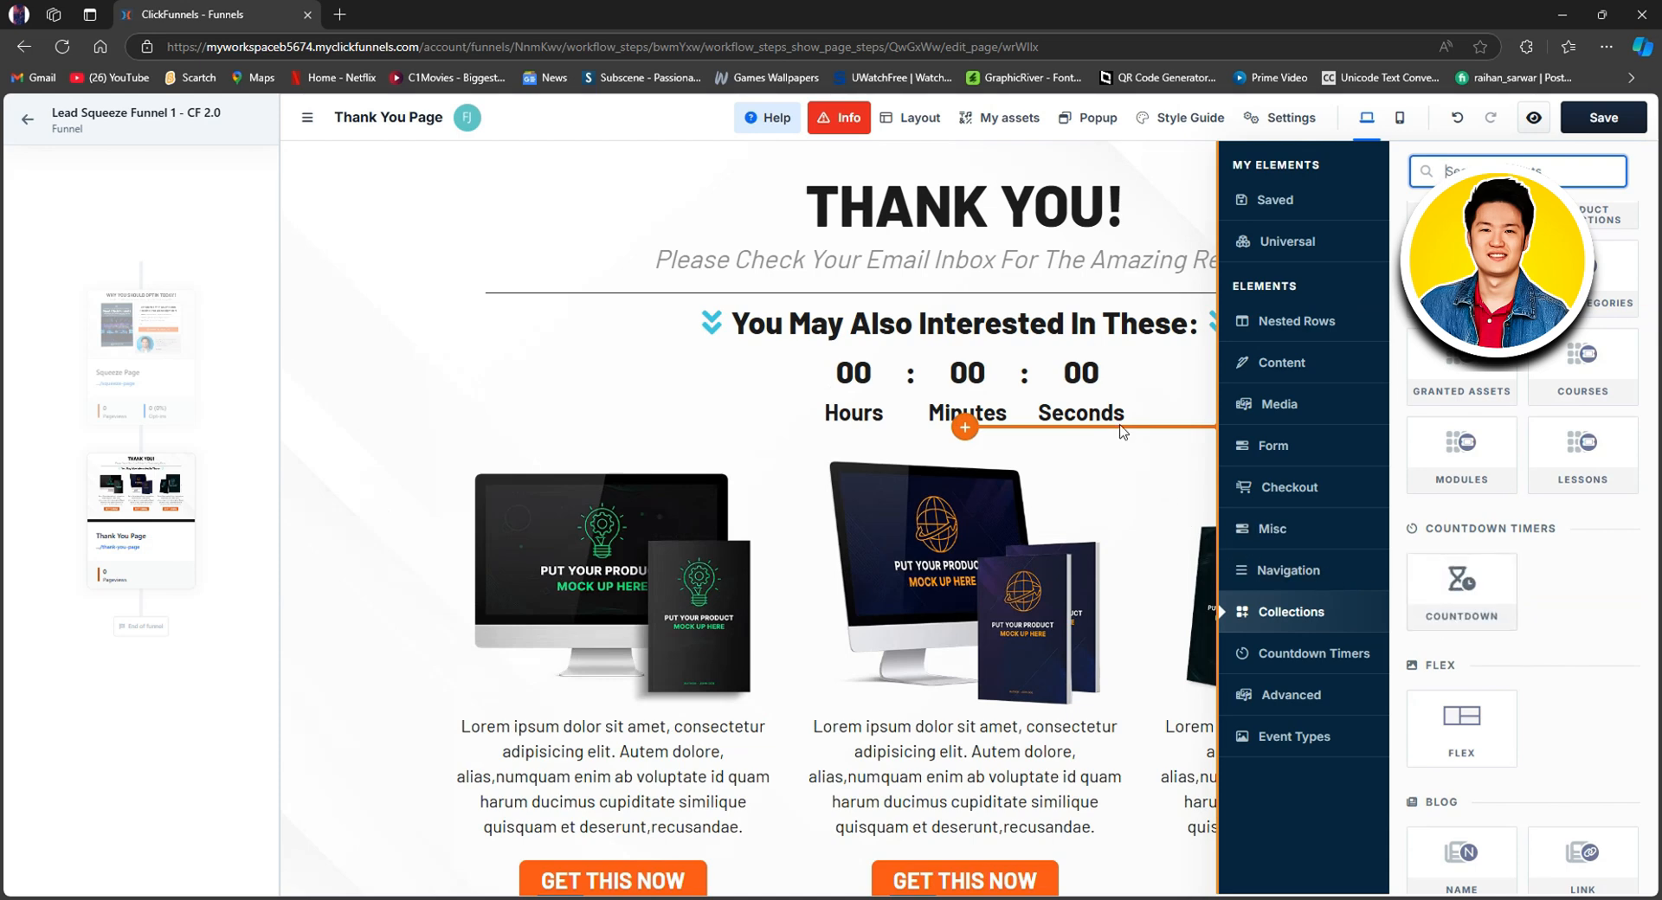
- Open the countdown element's settings and switch its timer type to the one without end date, end time and timezone fields
left_click(1071, 390)
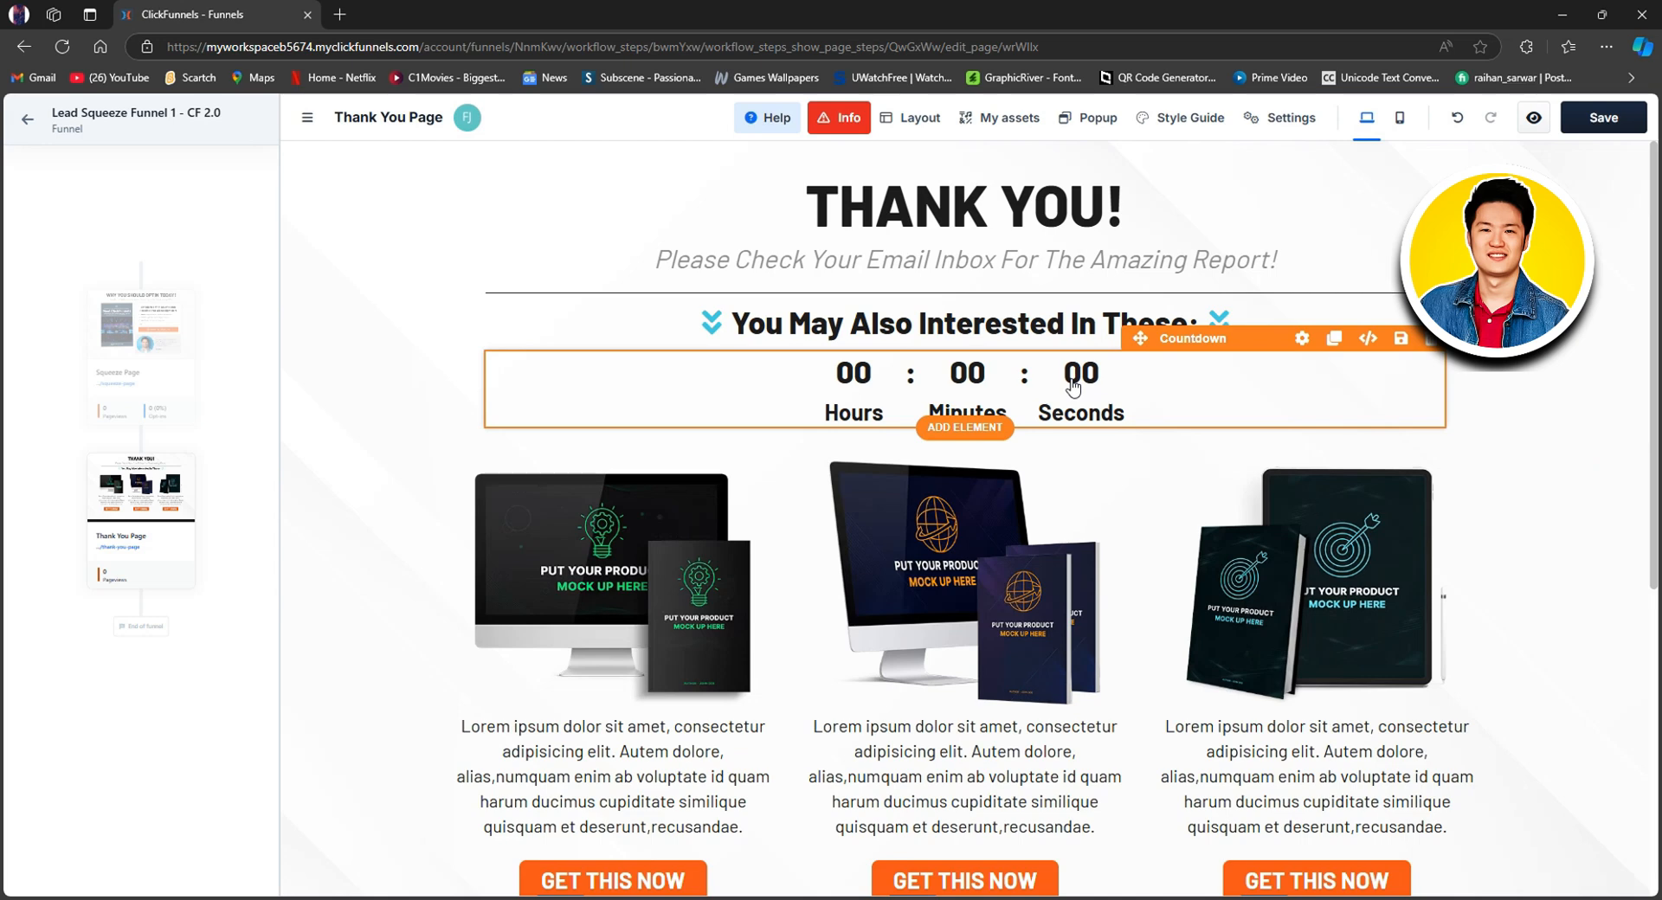
left_click(1073, 387)
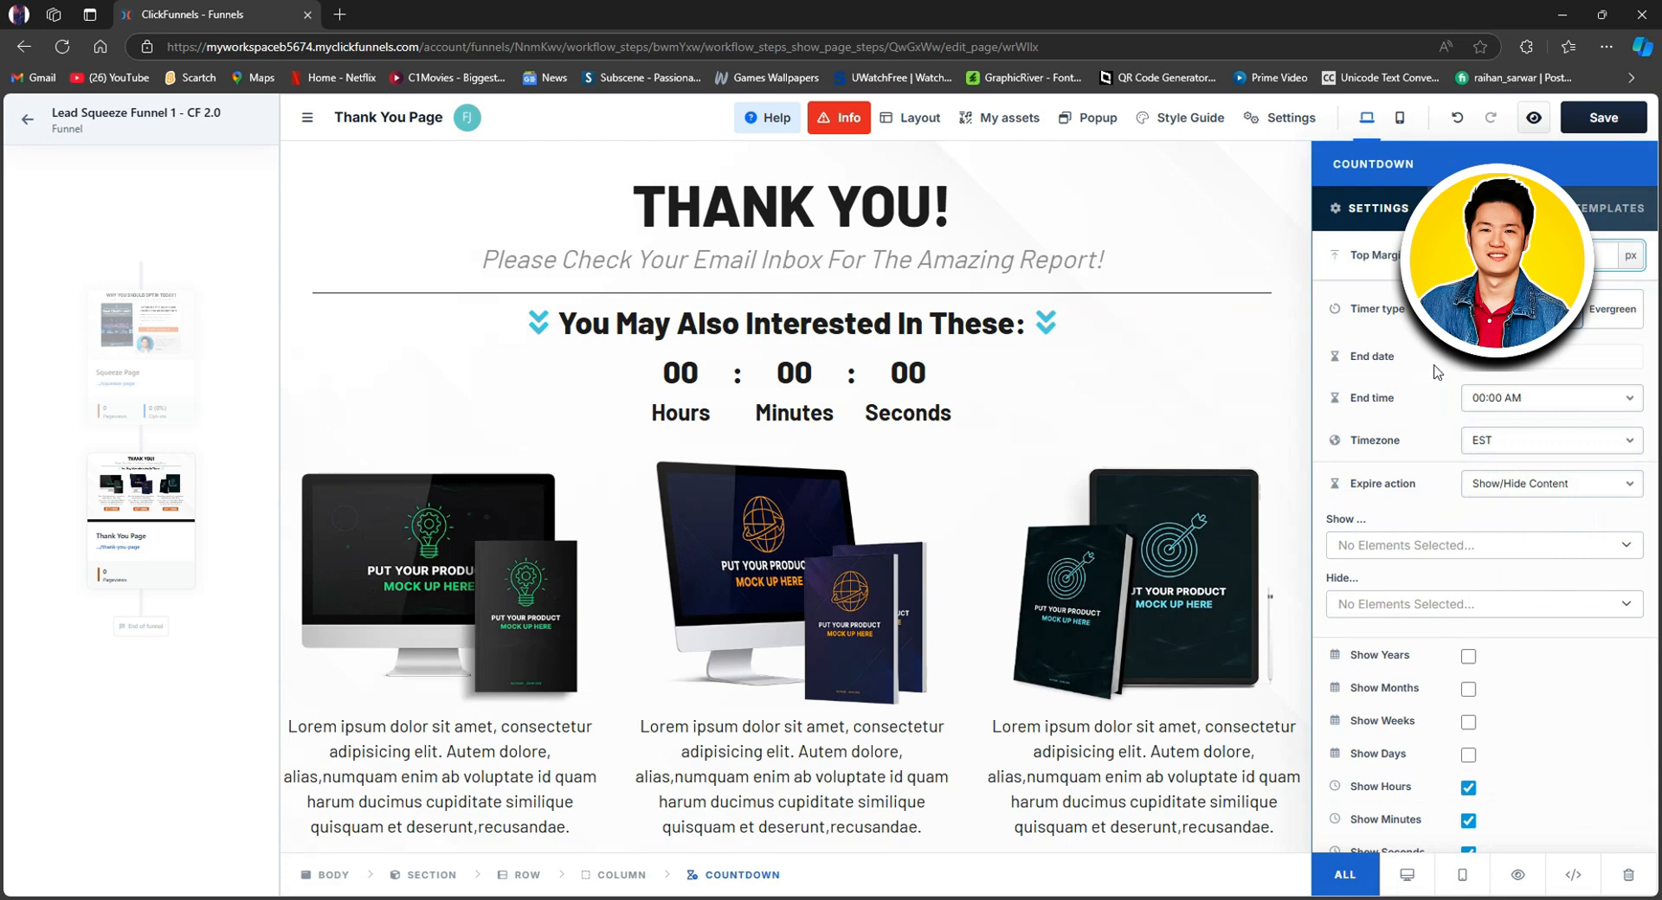
left_click(1492, 309)
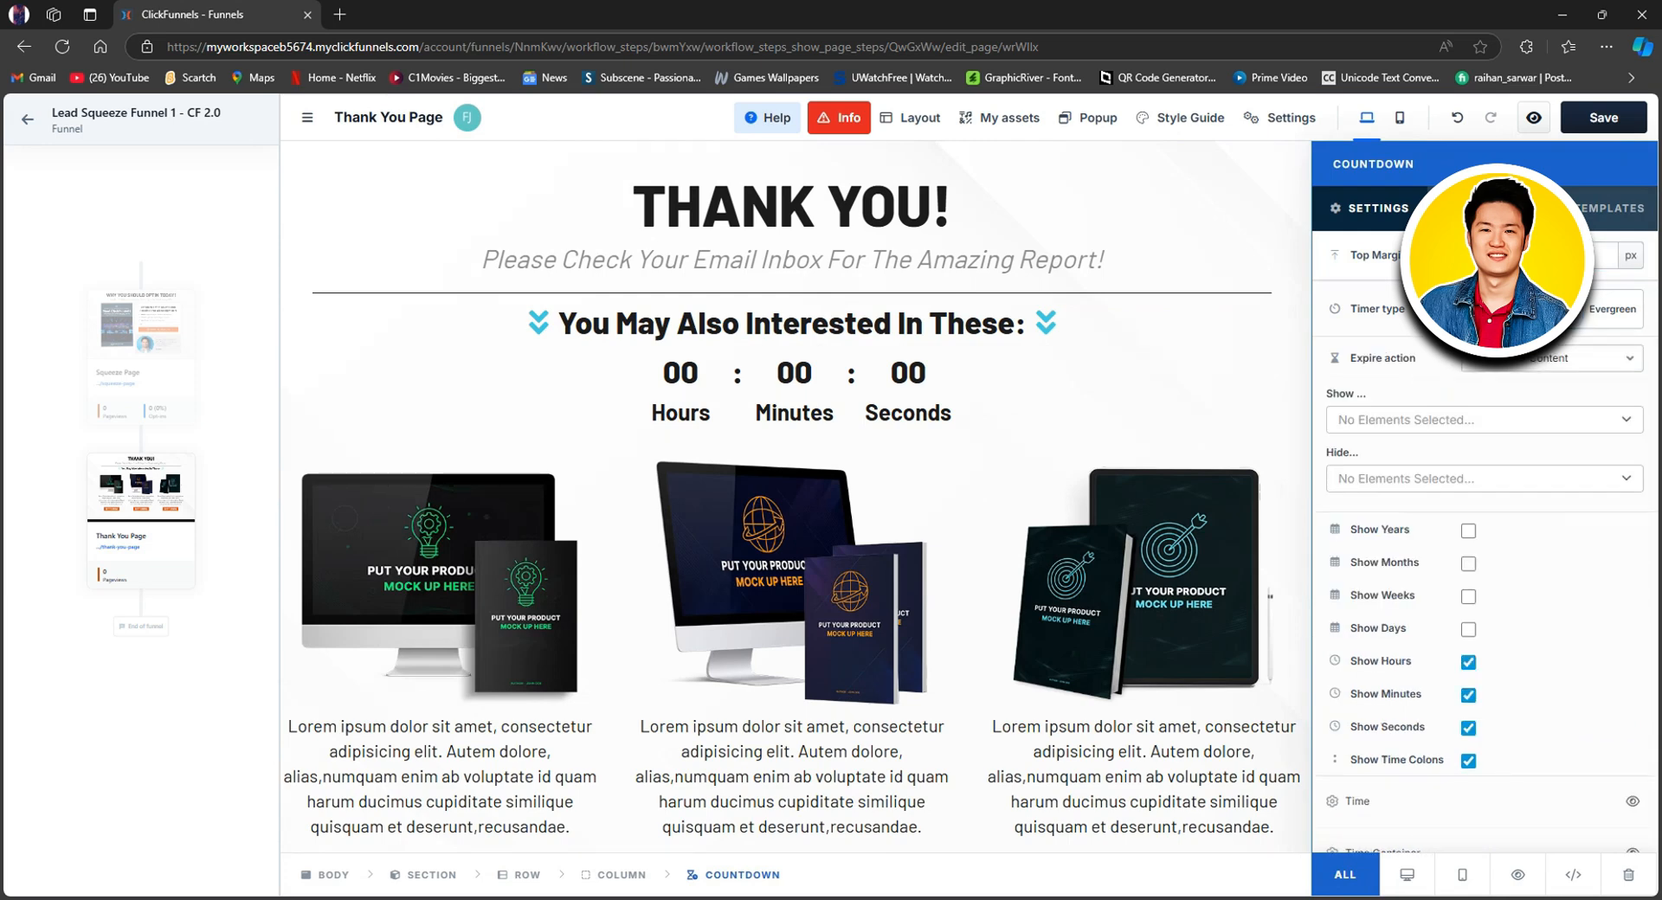
scroll(1525, 424, "down", 2)
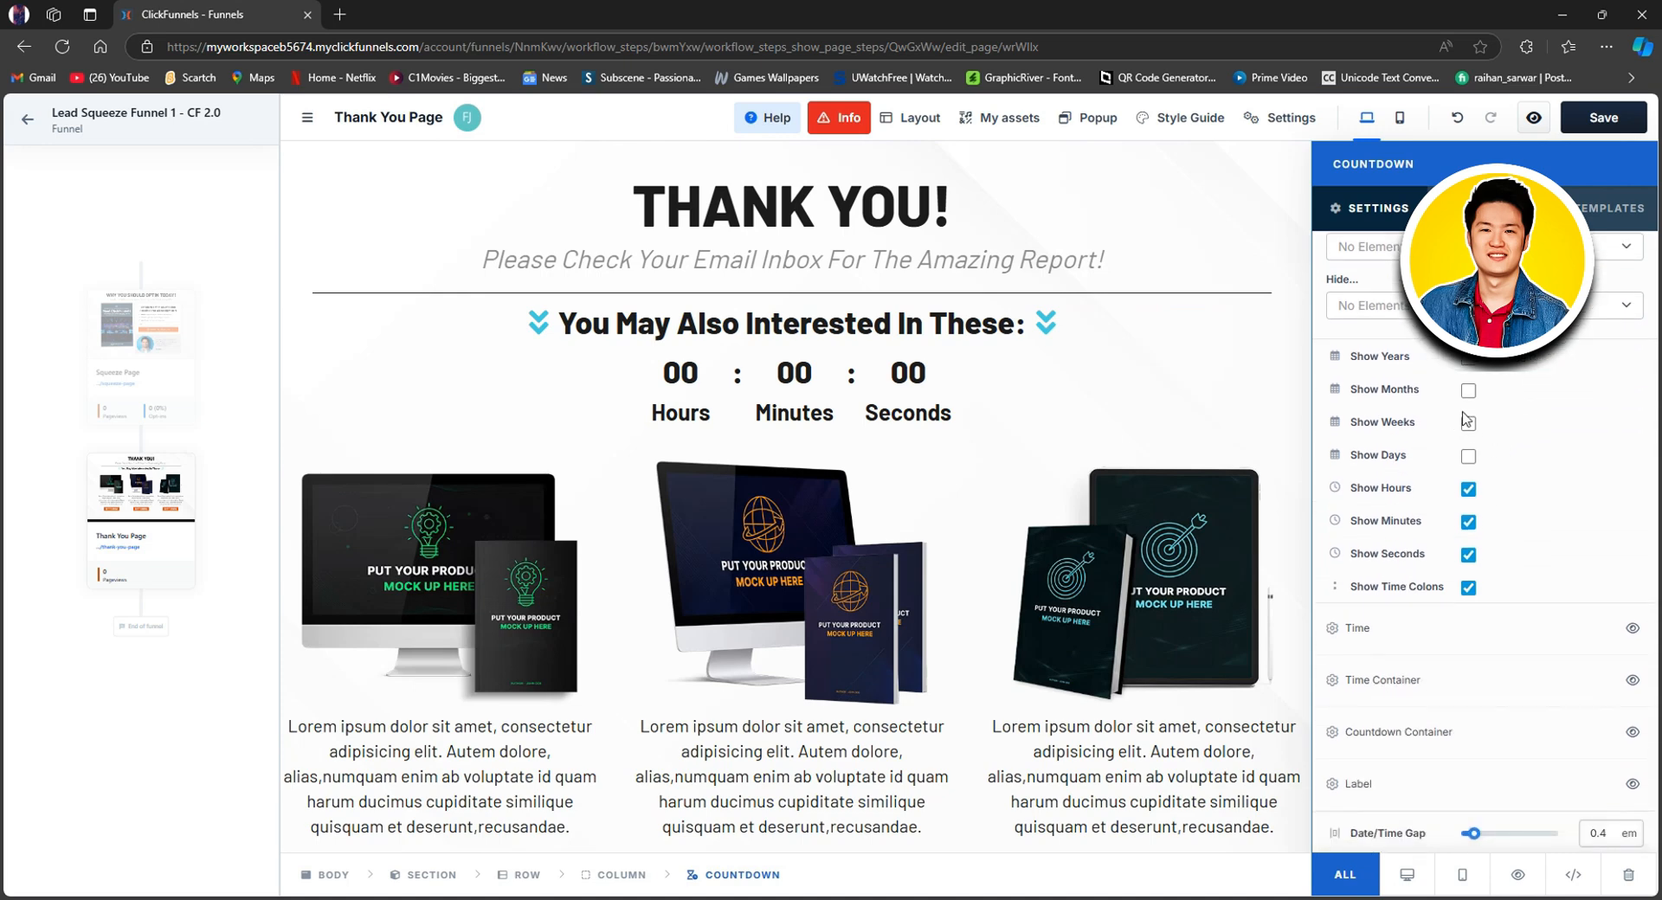
- Increase the countdown element's top margin to about 25 px
scroll(1454, 468, "down", 6)
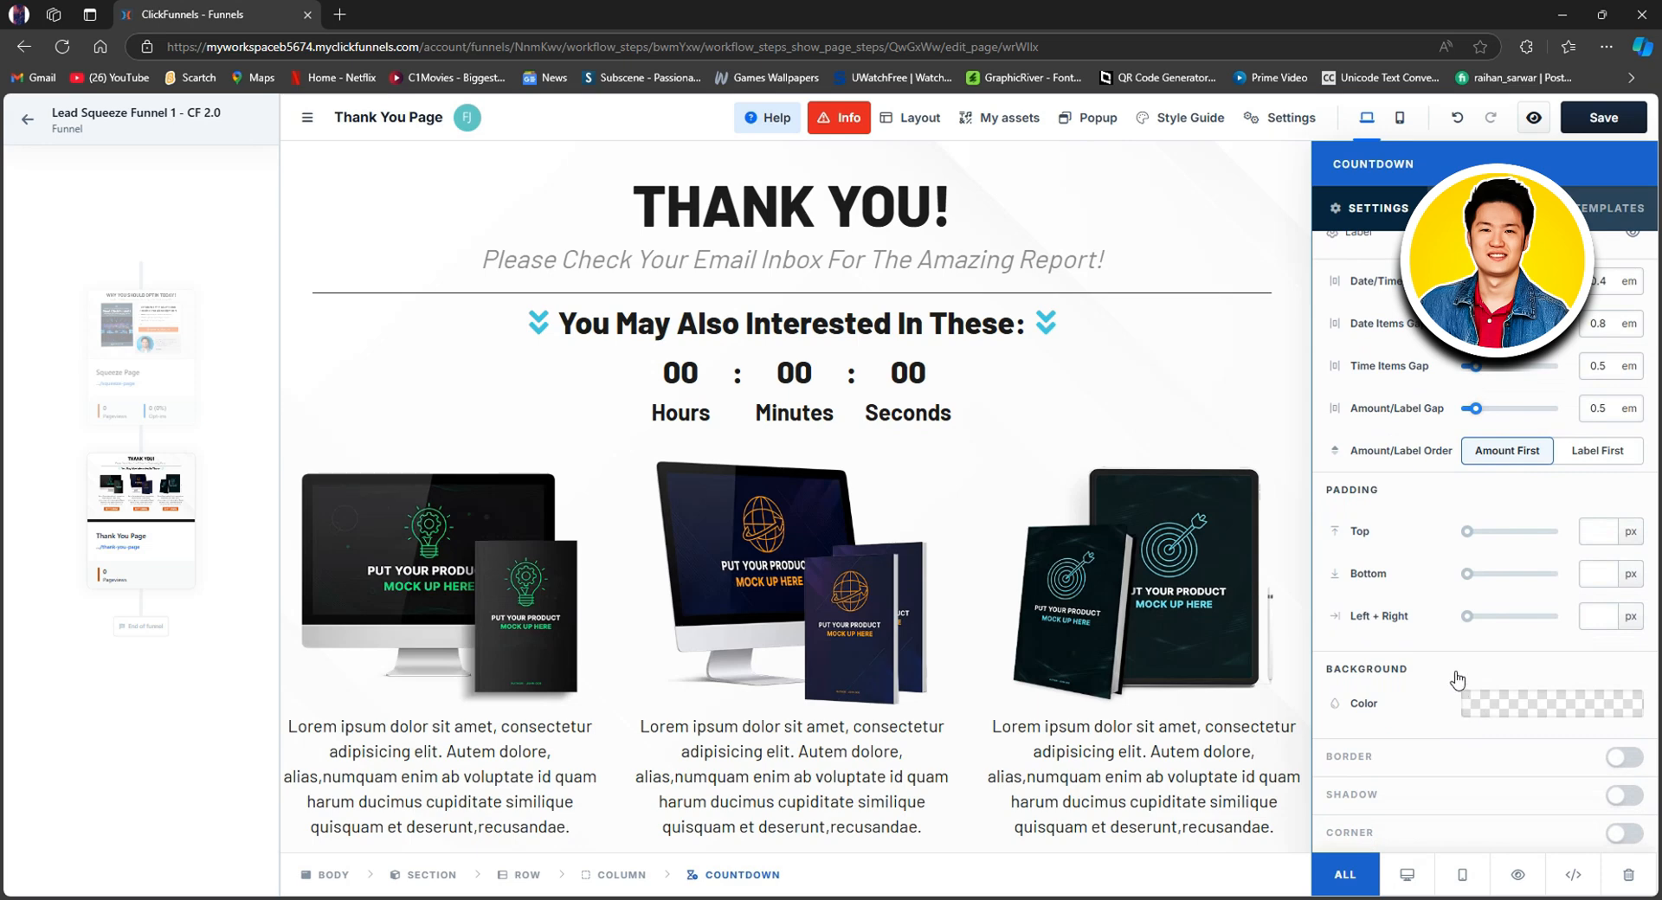
scroll(1457, 677, "up", 5)
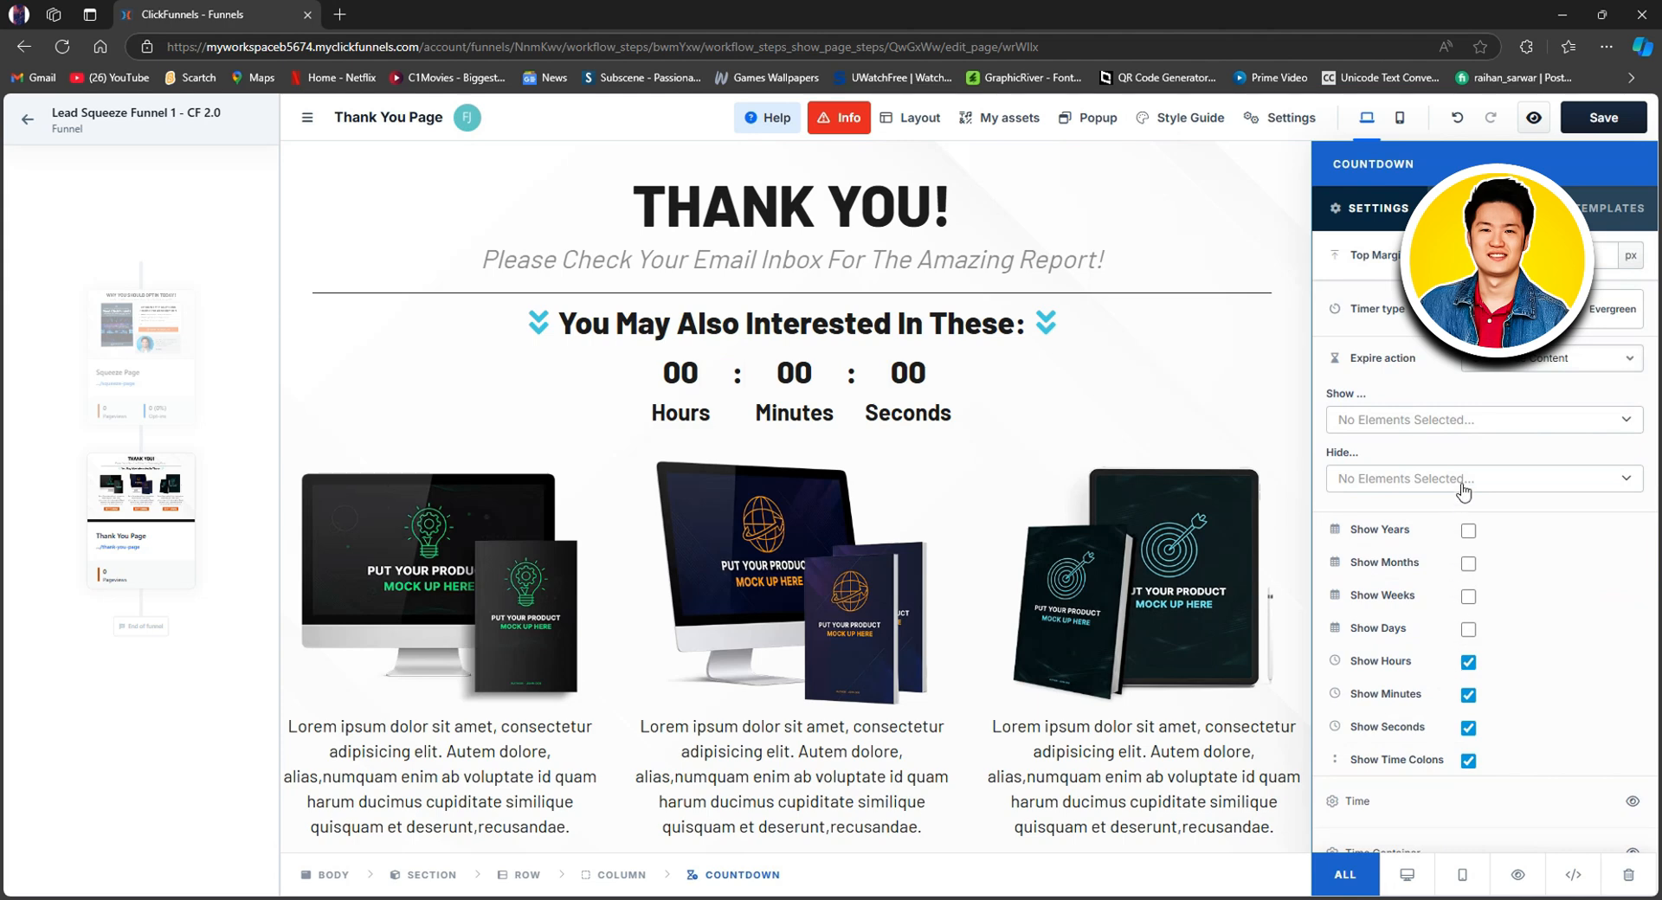
left_click(1584, 367)
left_click_drag(1468, 255, 1491, 256)
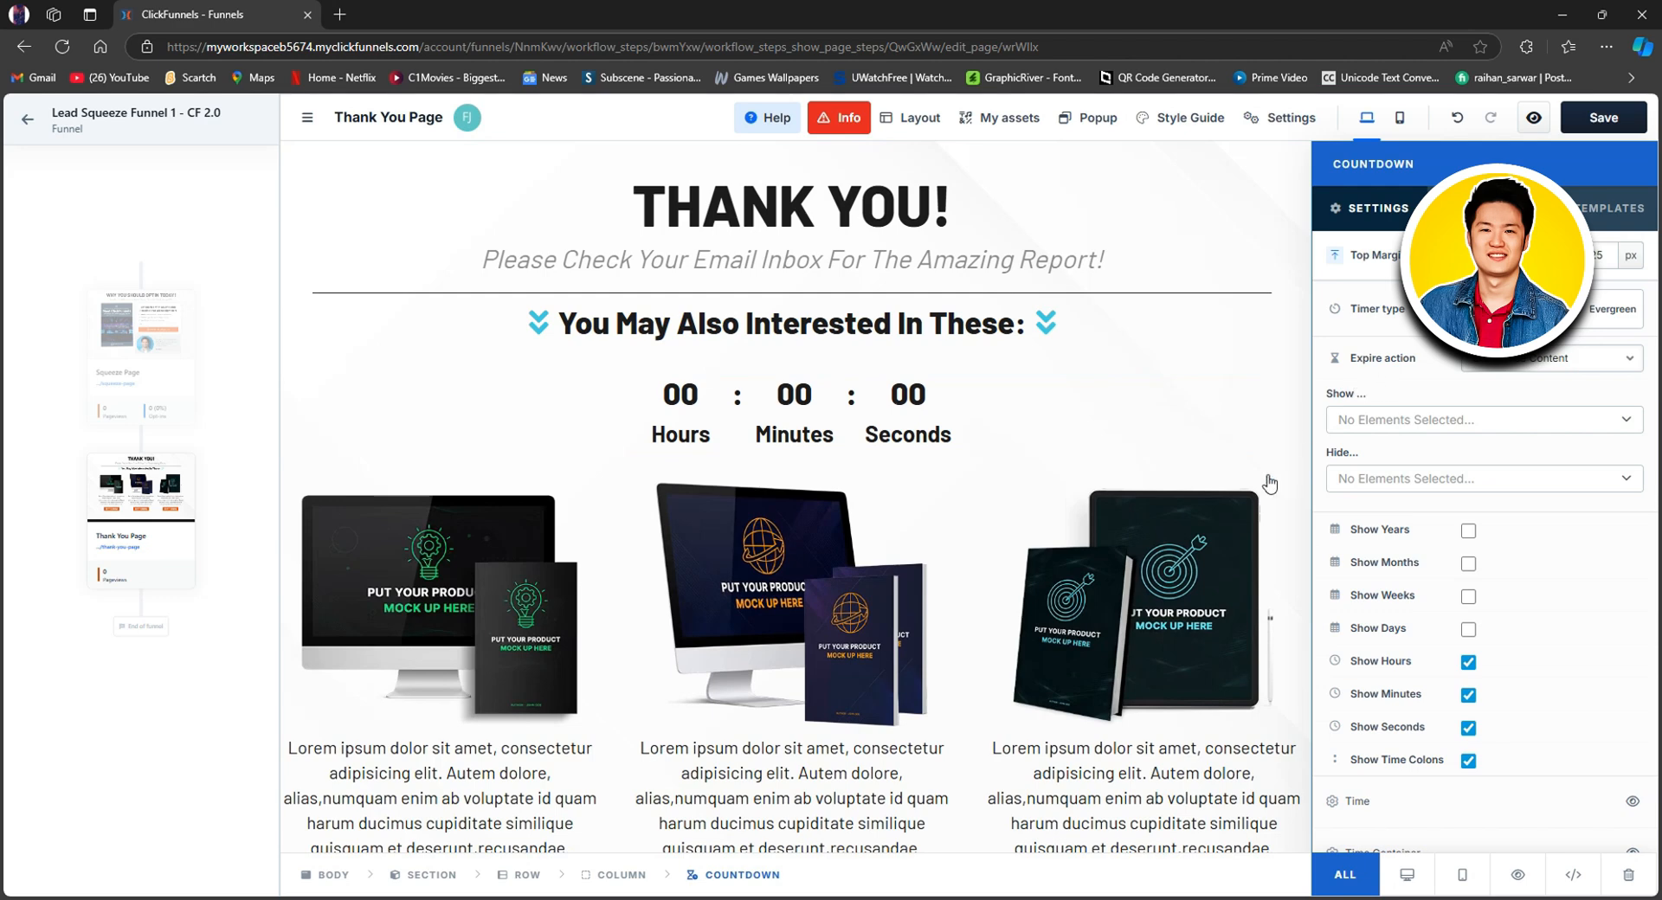
- Move the middle column's GET THIS NOW button above that column's product image
scroll(1130, 582, "down", 3)
left_click_drag(822, 645, 768, 230)
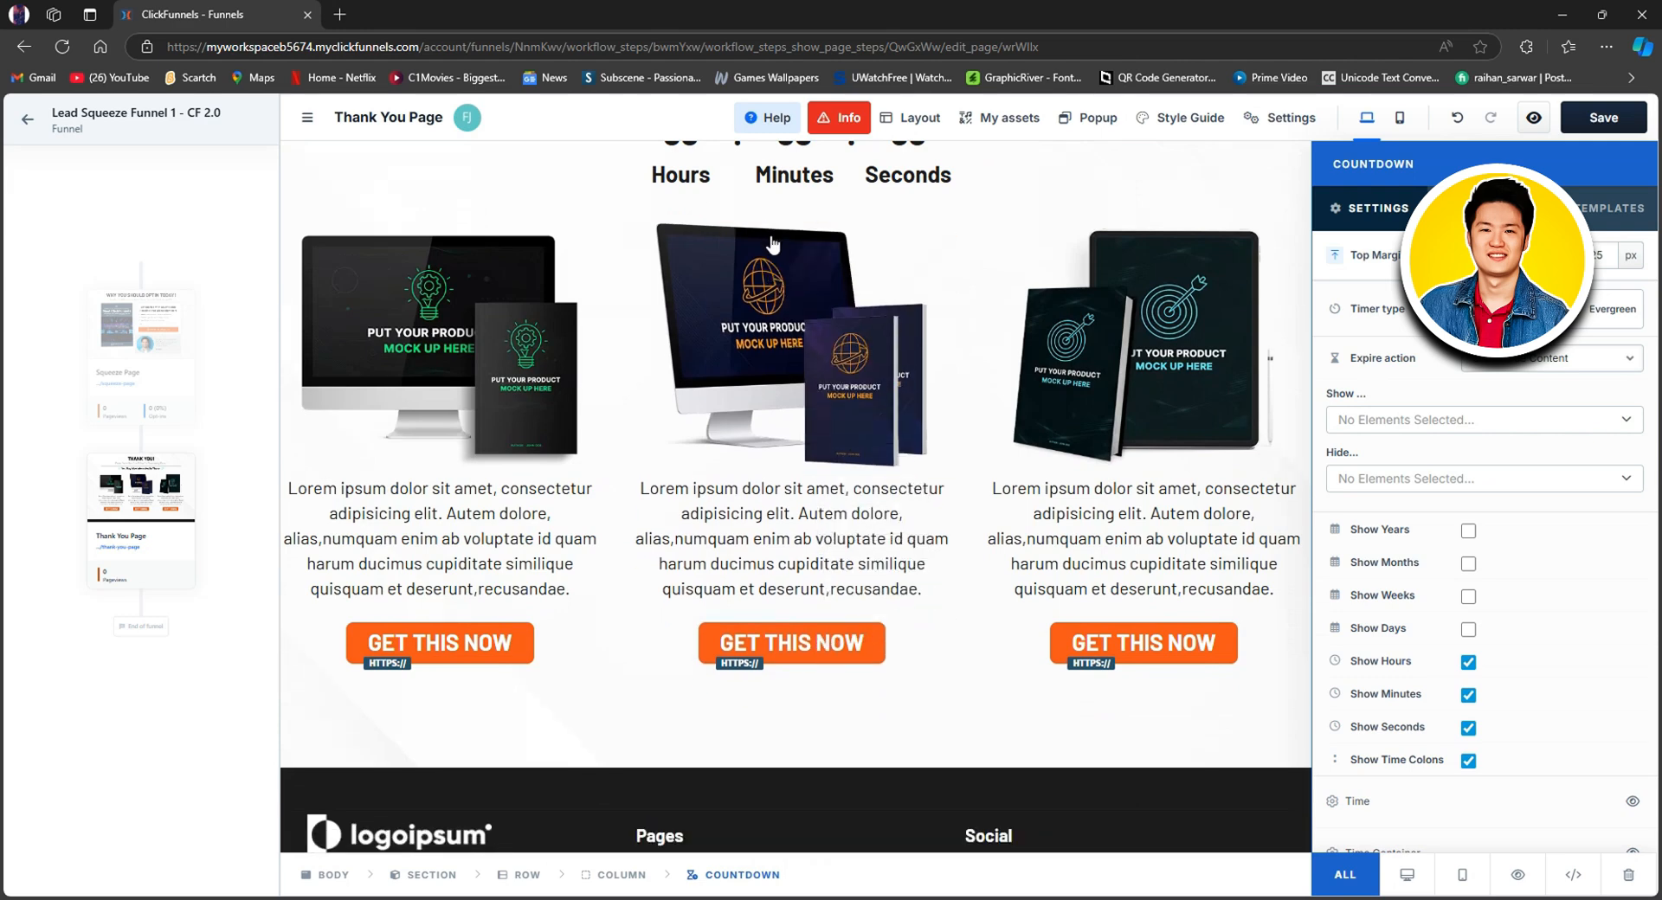
scroll(965, 301, "up", 1)
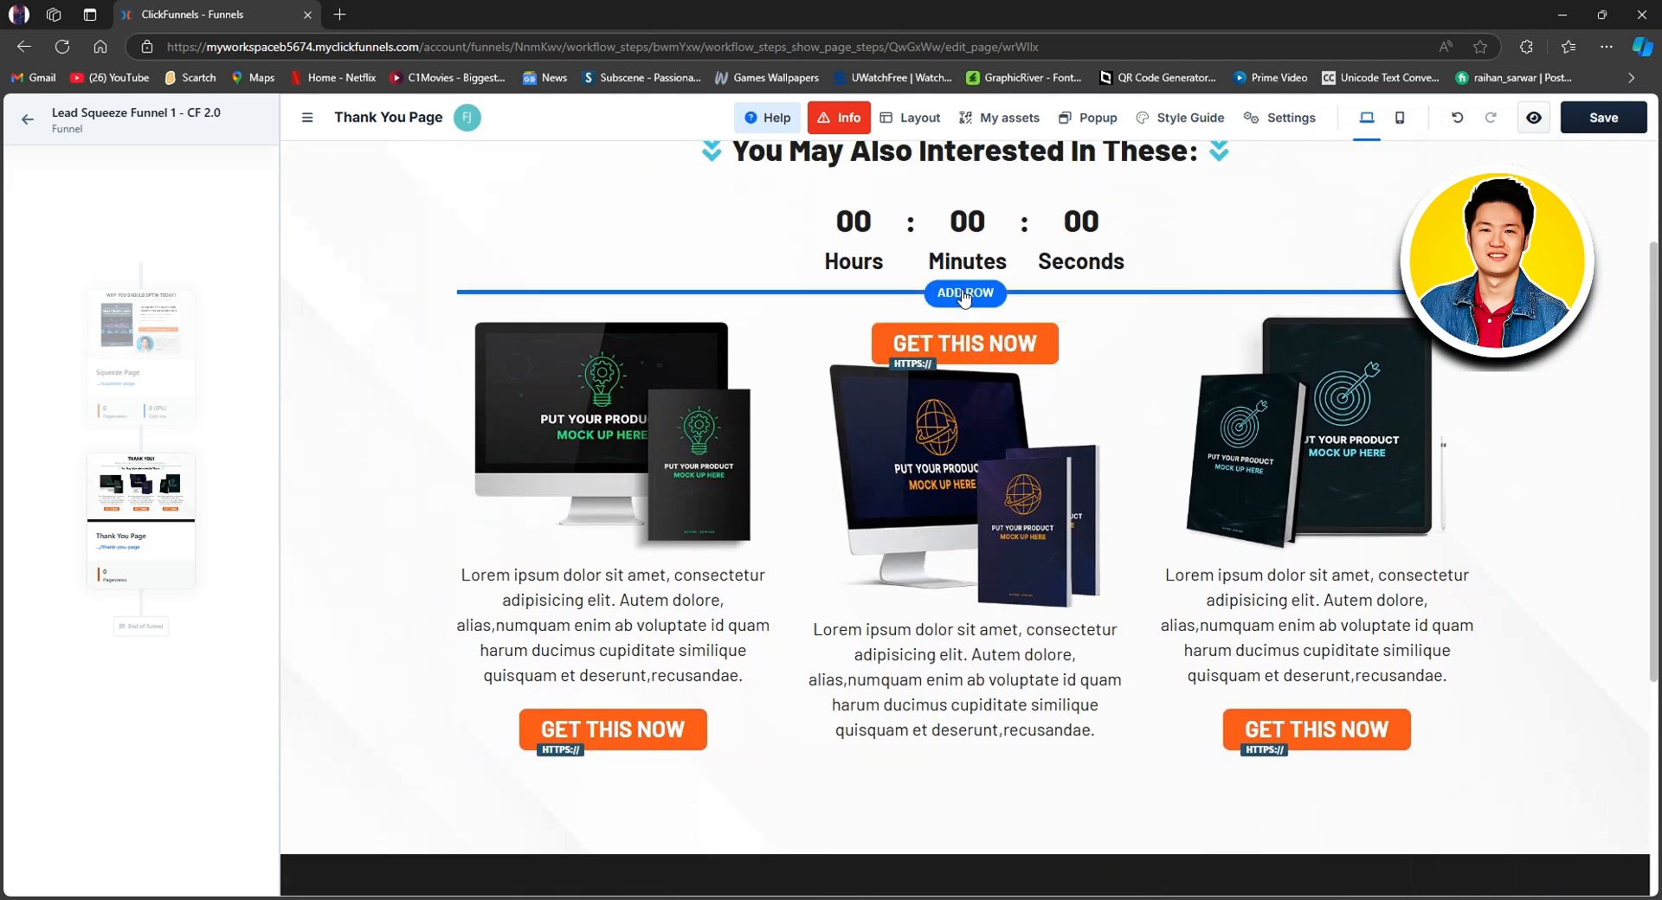
left_click_drag(965, 300, 965, 346)
left_click(967, 443)
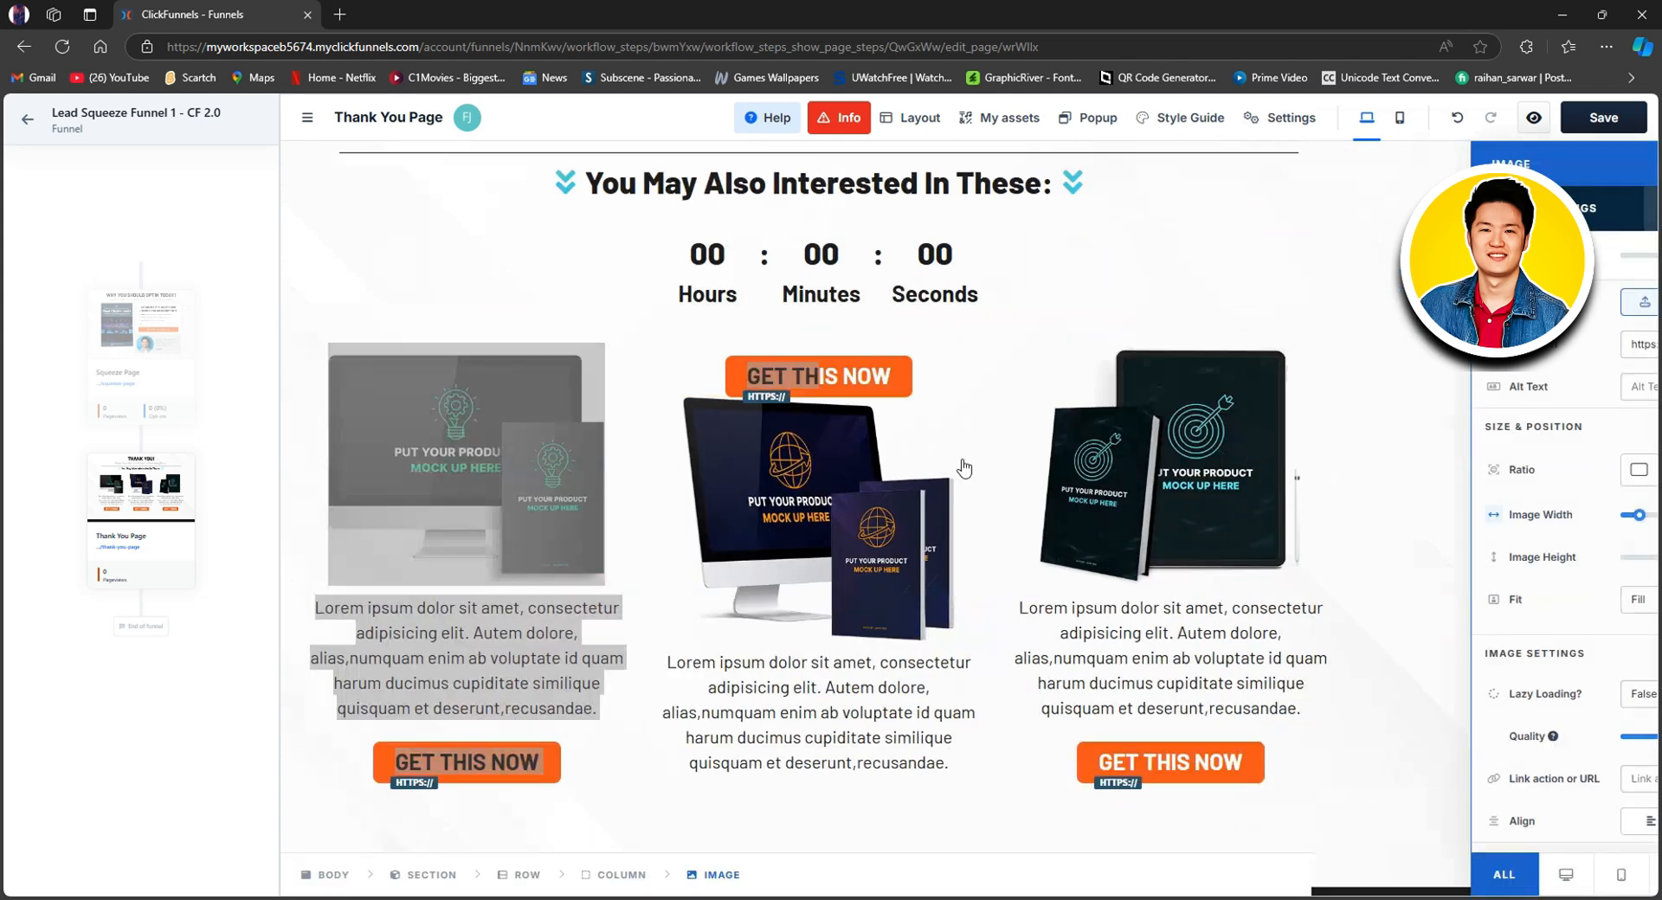
scroll(987, 443, "up", 2)
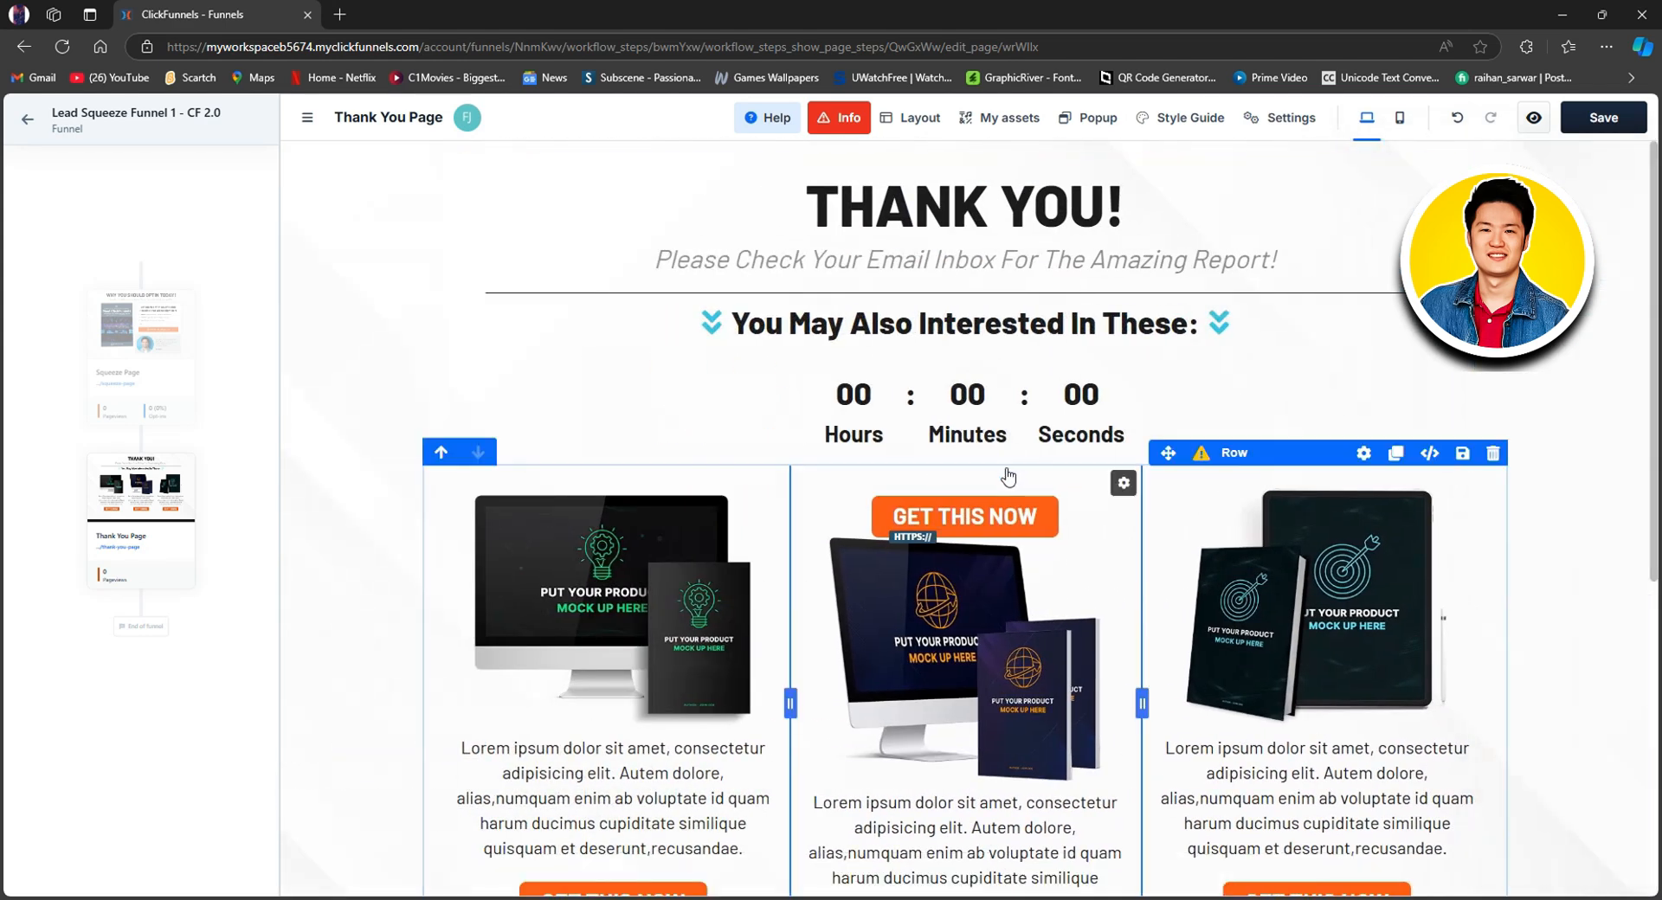
left_click(982, 210)
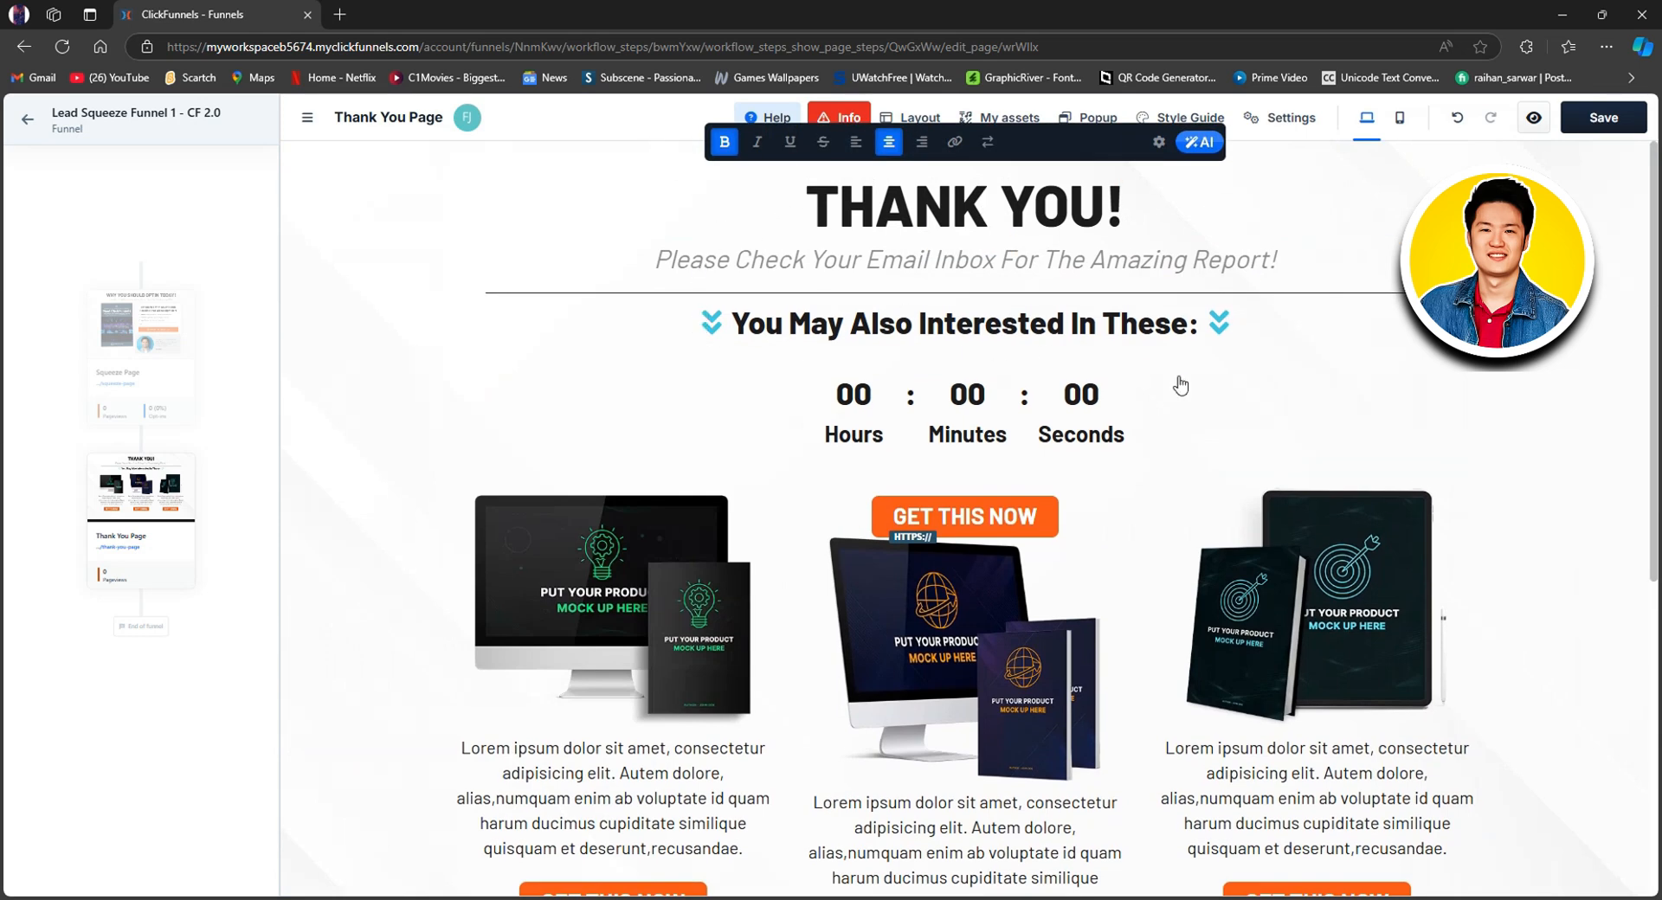
left_click(1454, 350)
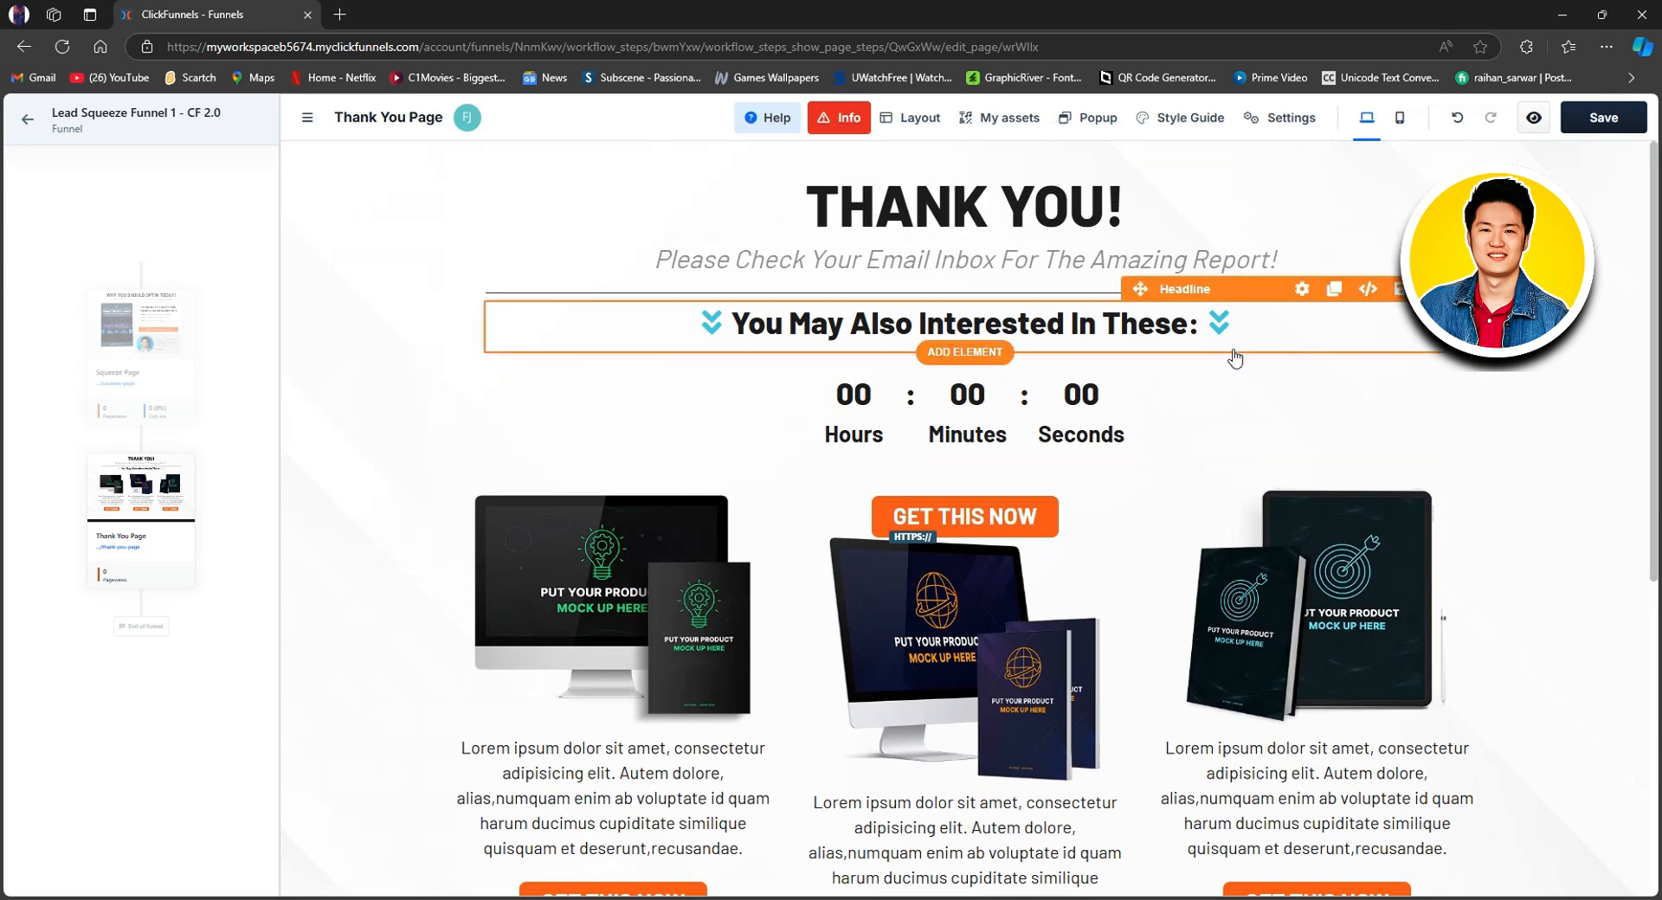
left_click(1220, 428)
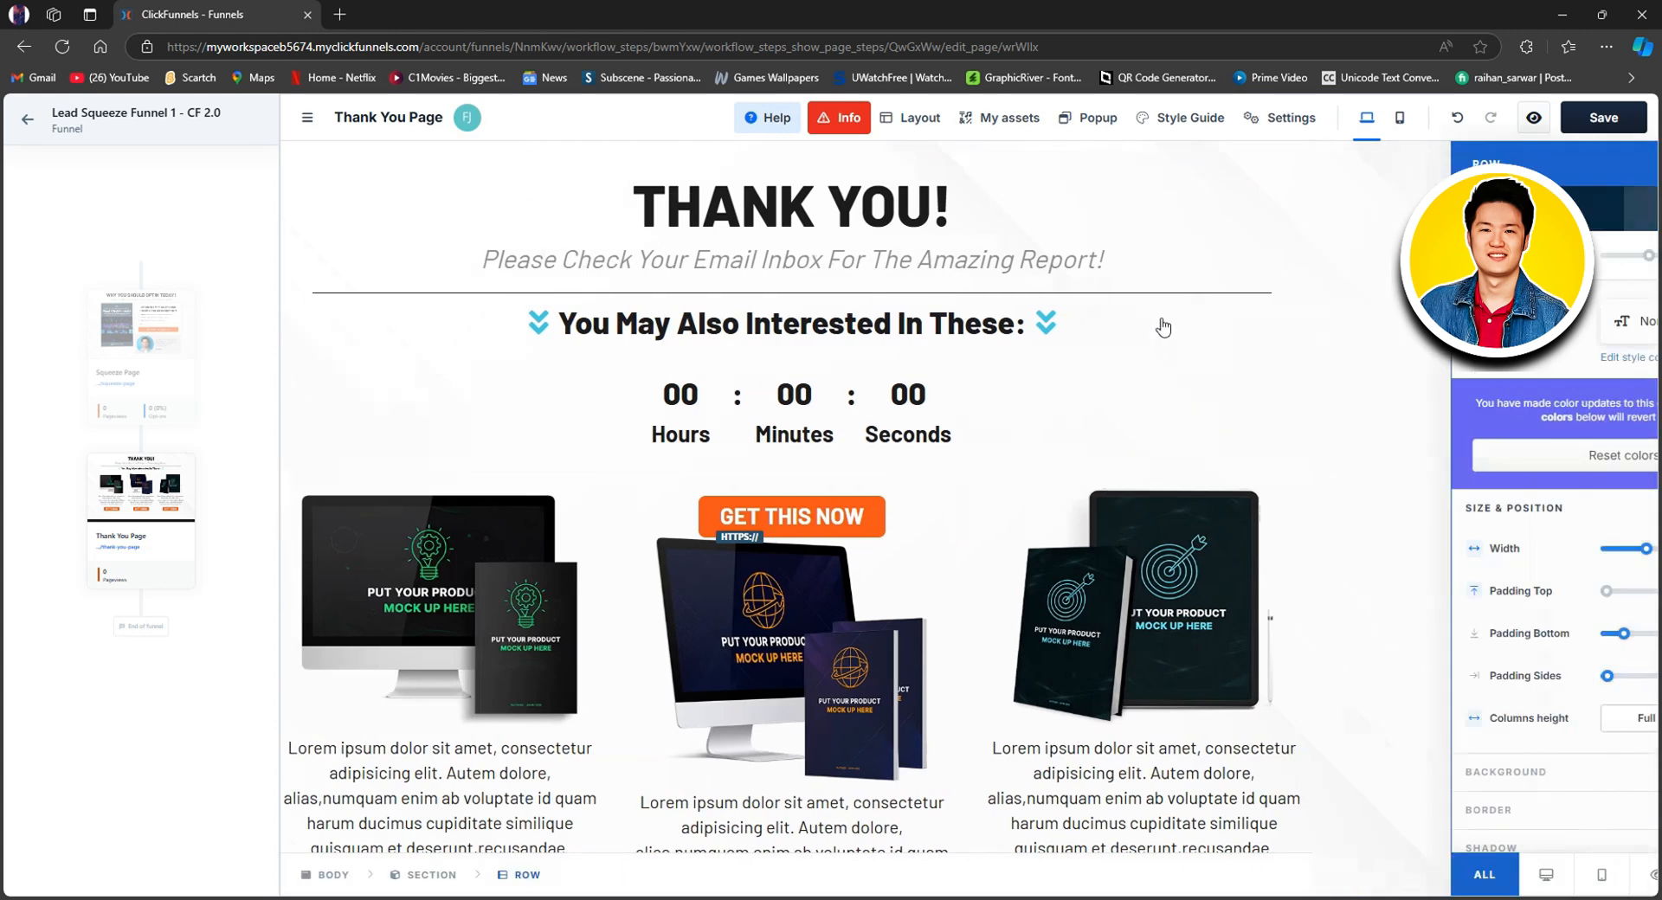
left_click(1256, 192)
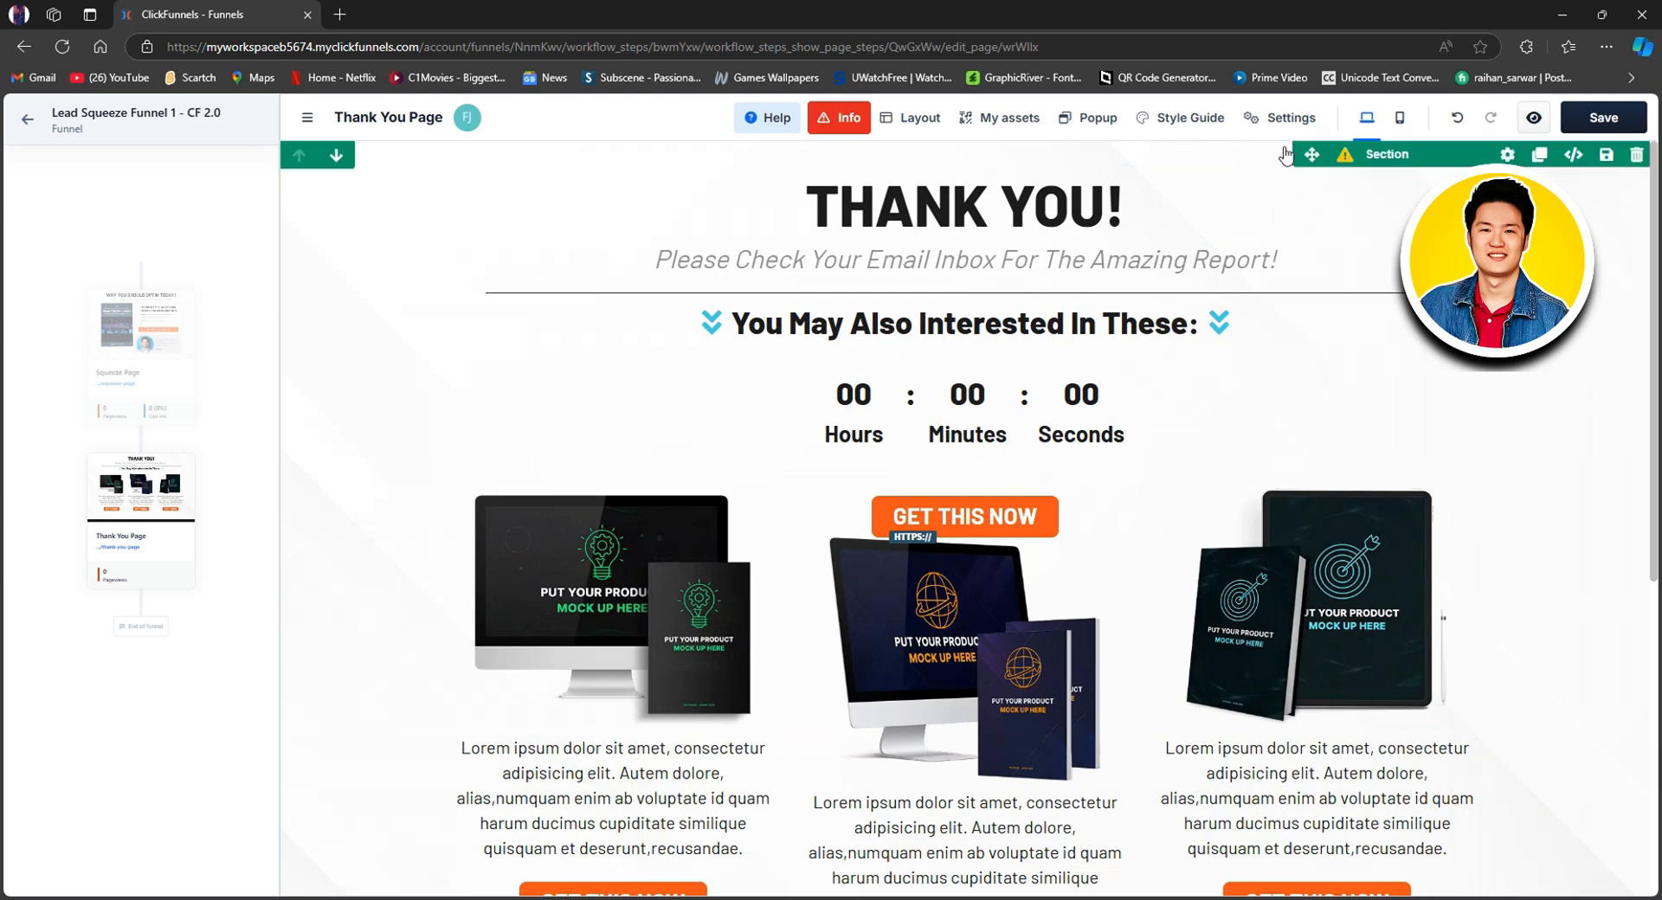
- Move the THANK YOU! headline between the "You May Also Interested In These:" heading and the countdown
left_click_drag(1312, 154, 1099, 236)
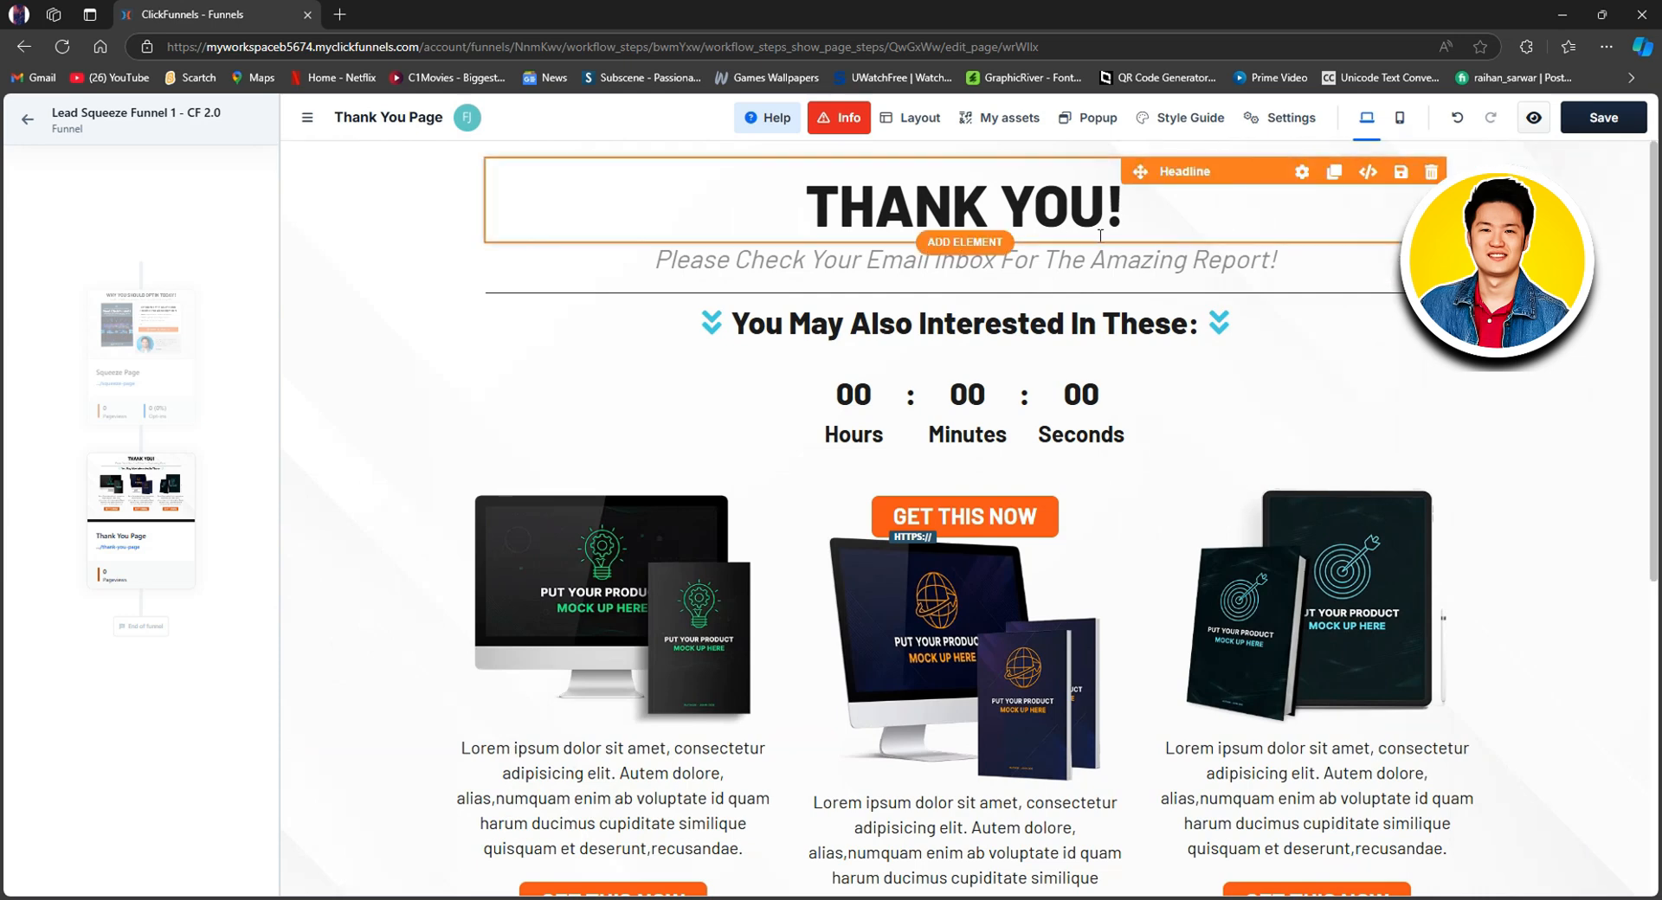
left_click_drag(1140, 172, 997, 395)
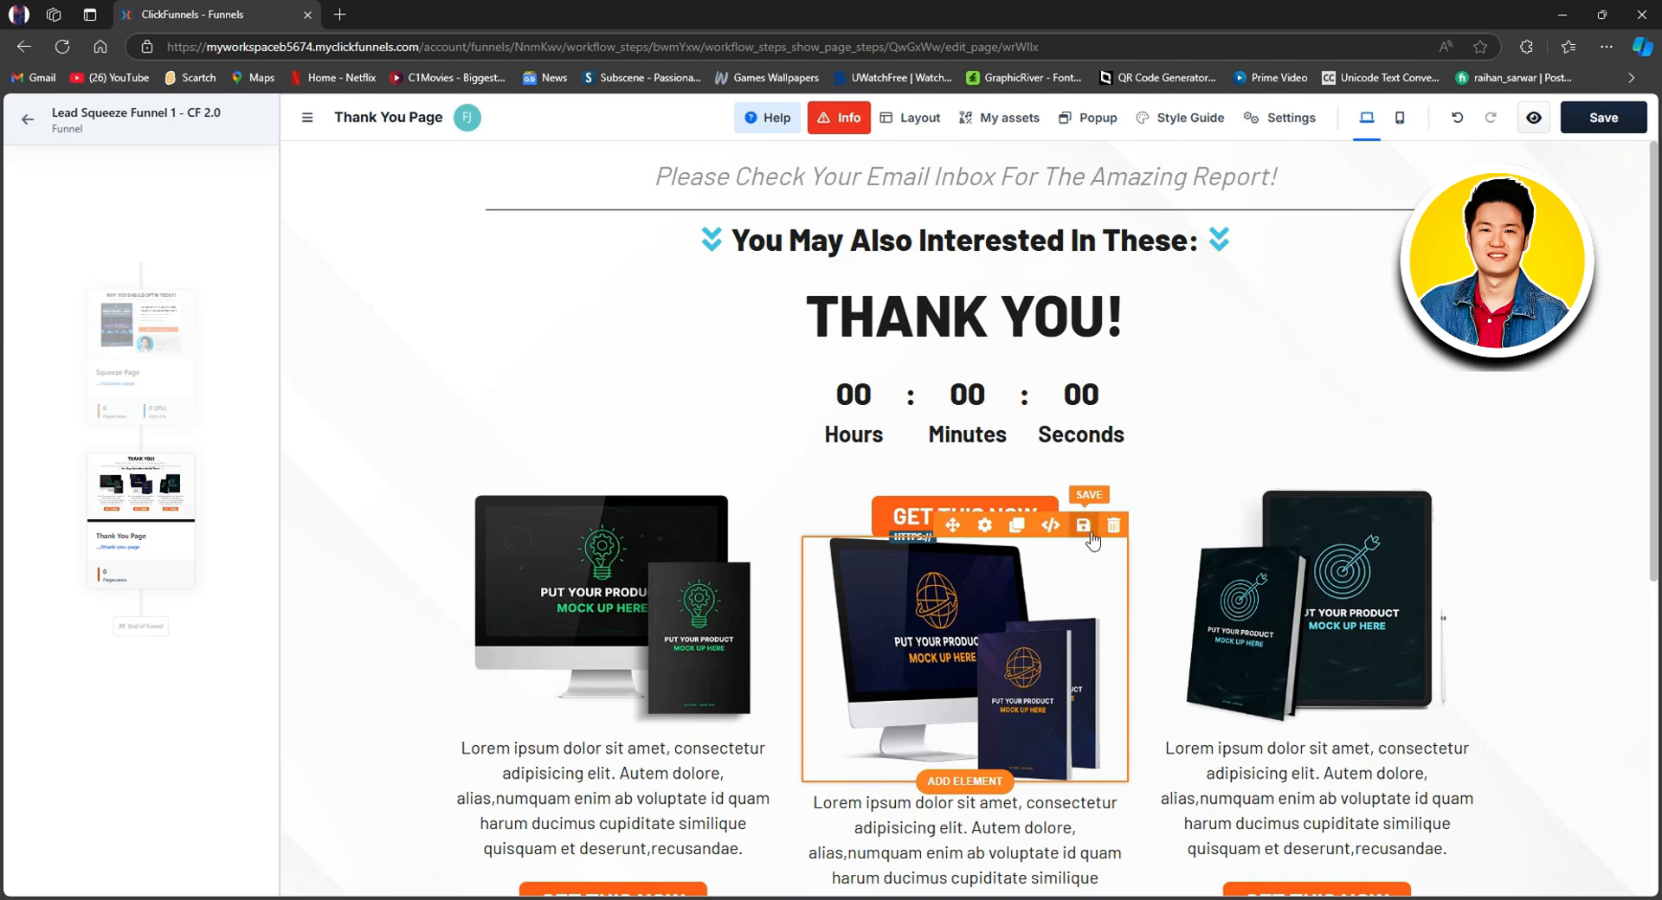
- Delete the three-column product row below the countdown, including its images, paragraphs and GET THIS NOW buttons
left_click(1114, 525)
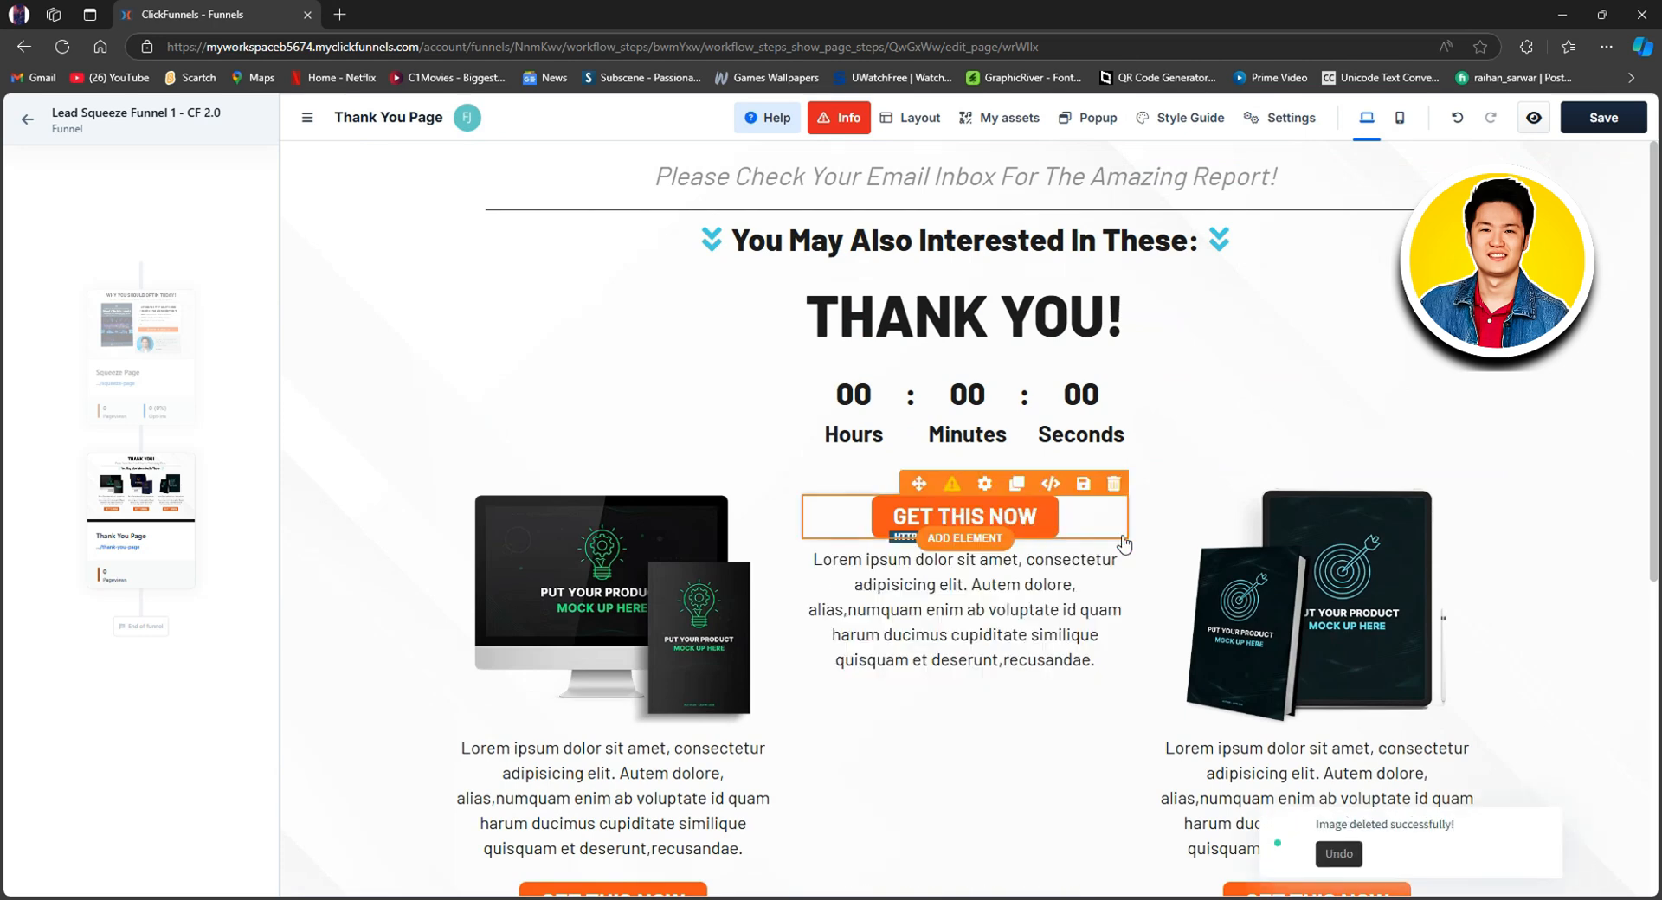
left_click(1465, 470)
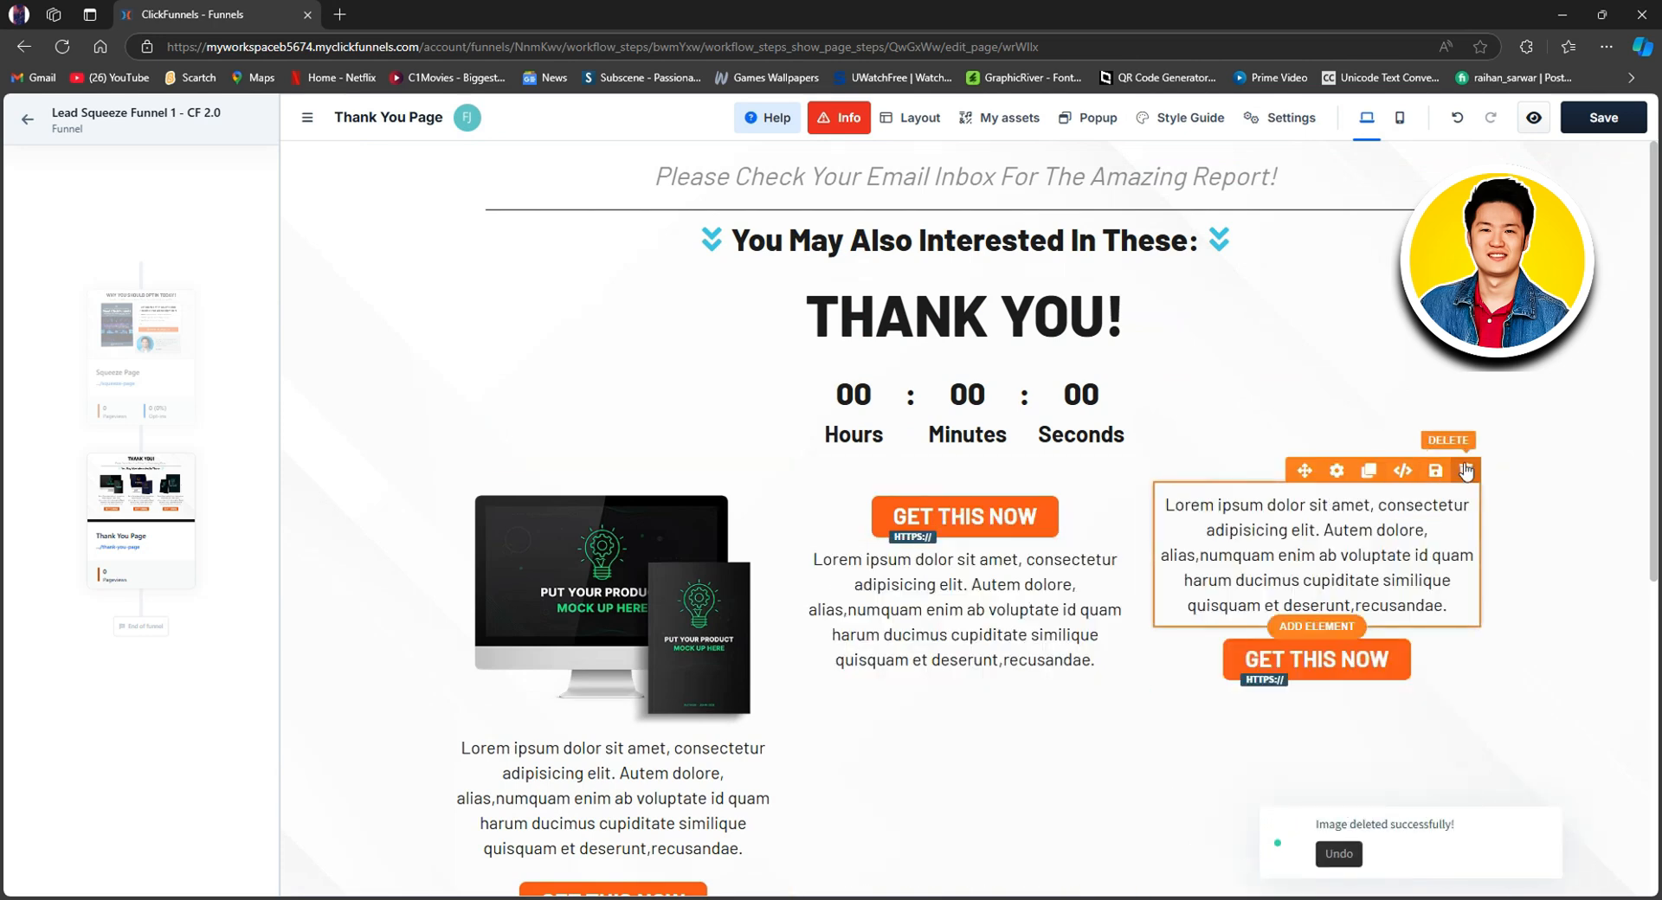
left_click(1467, 468)
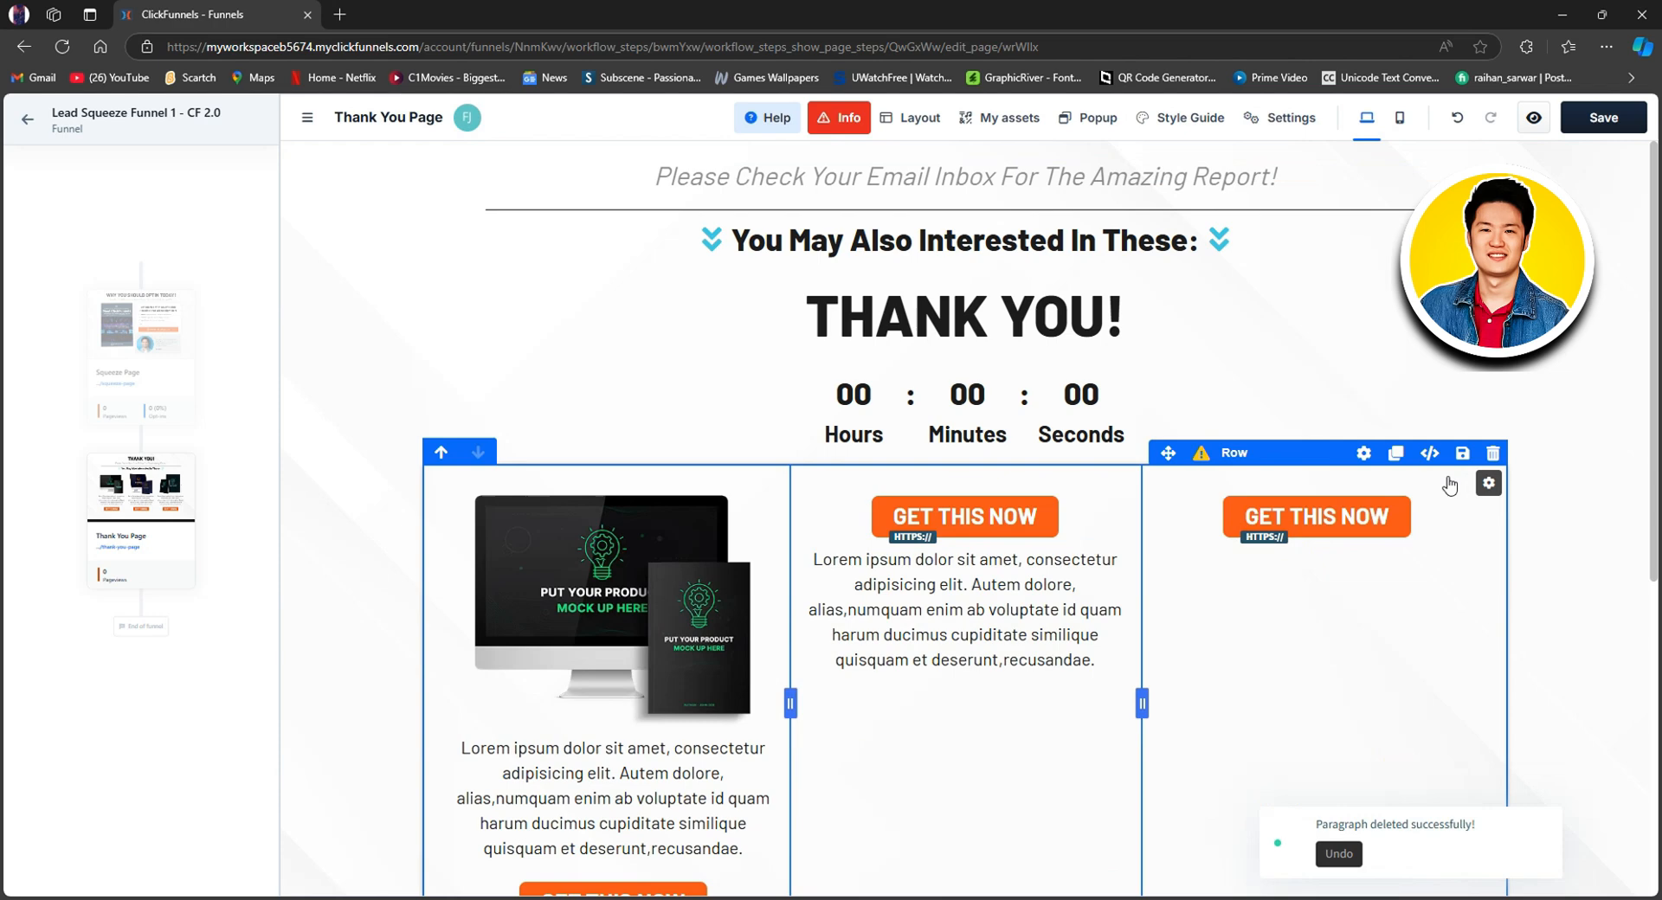
left_click(1492, 452)
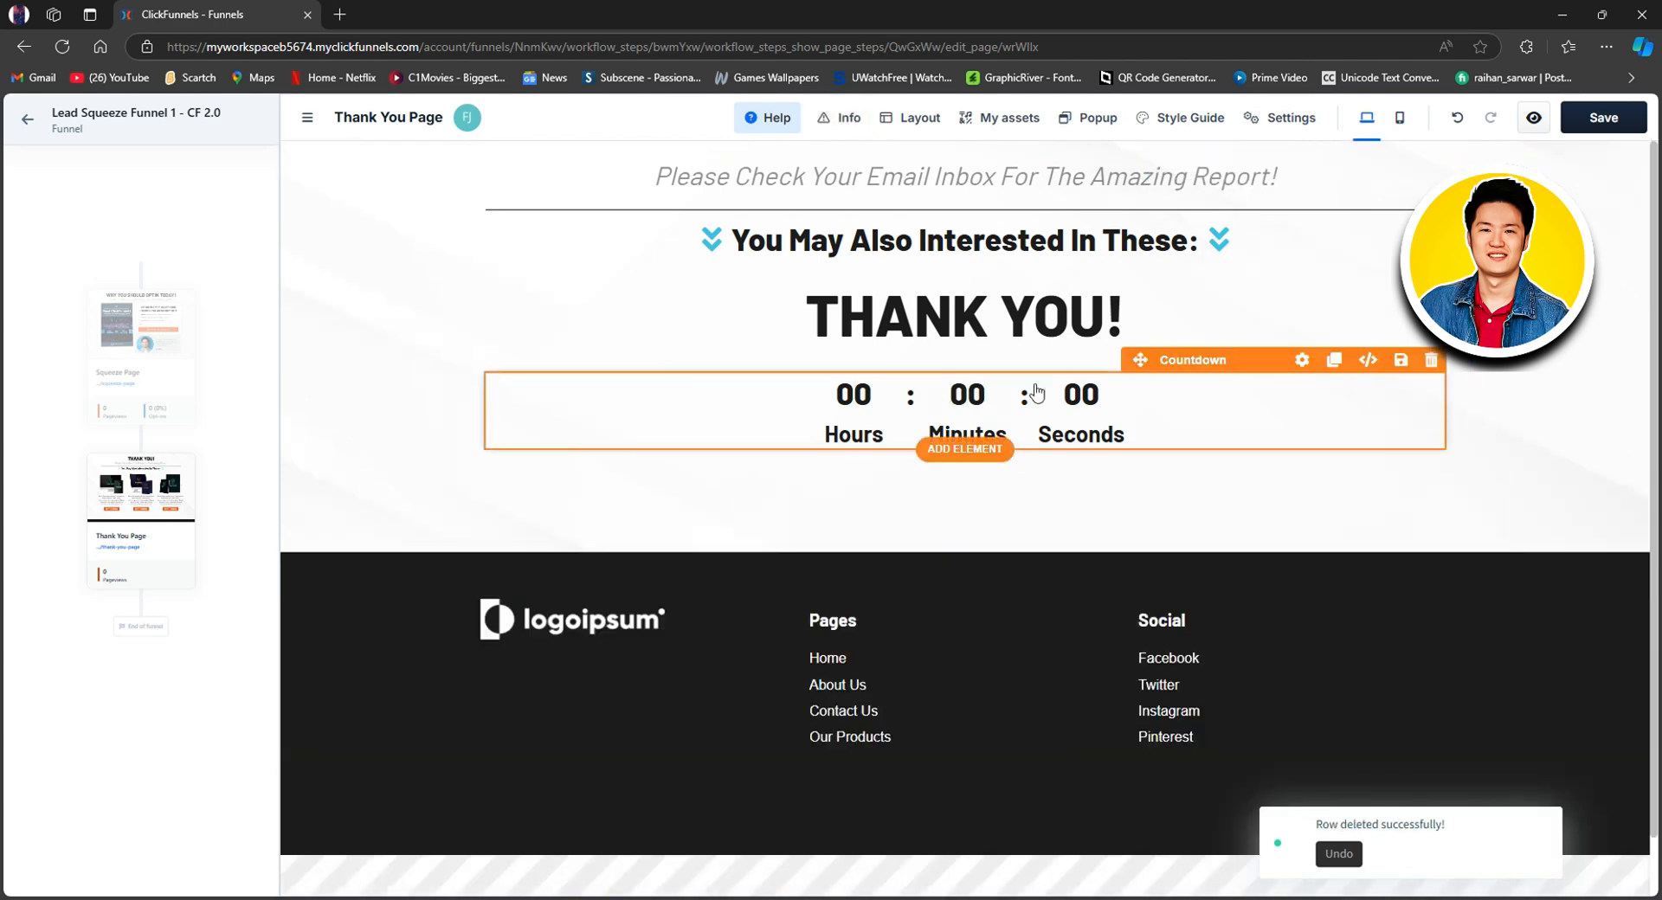